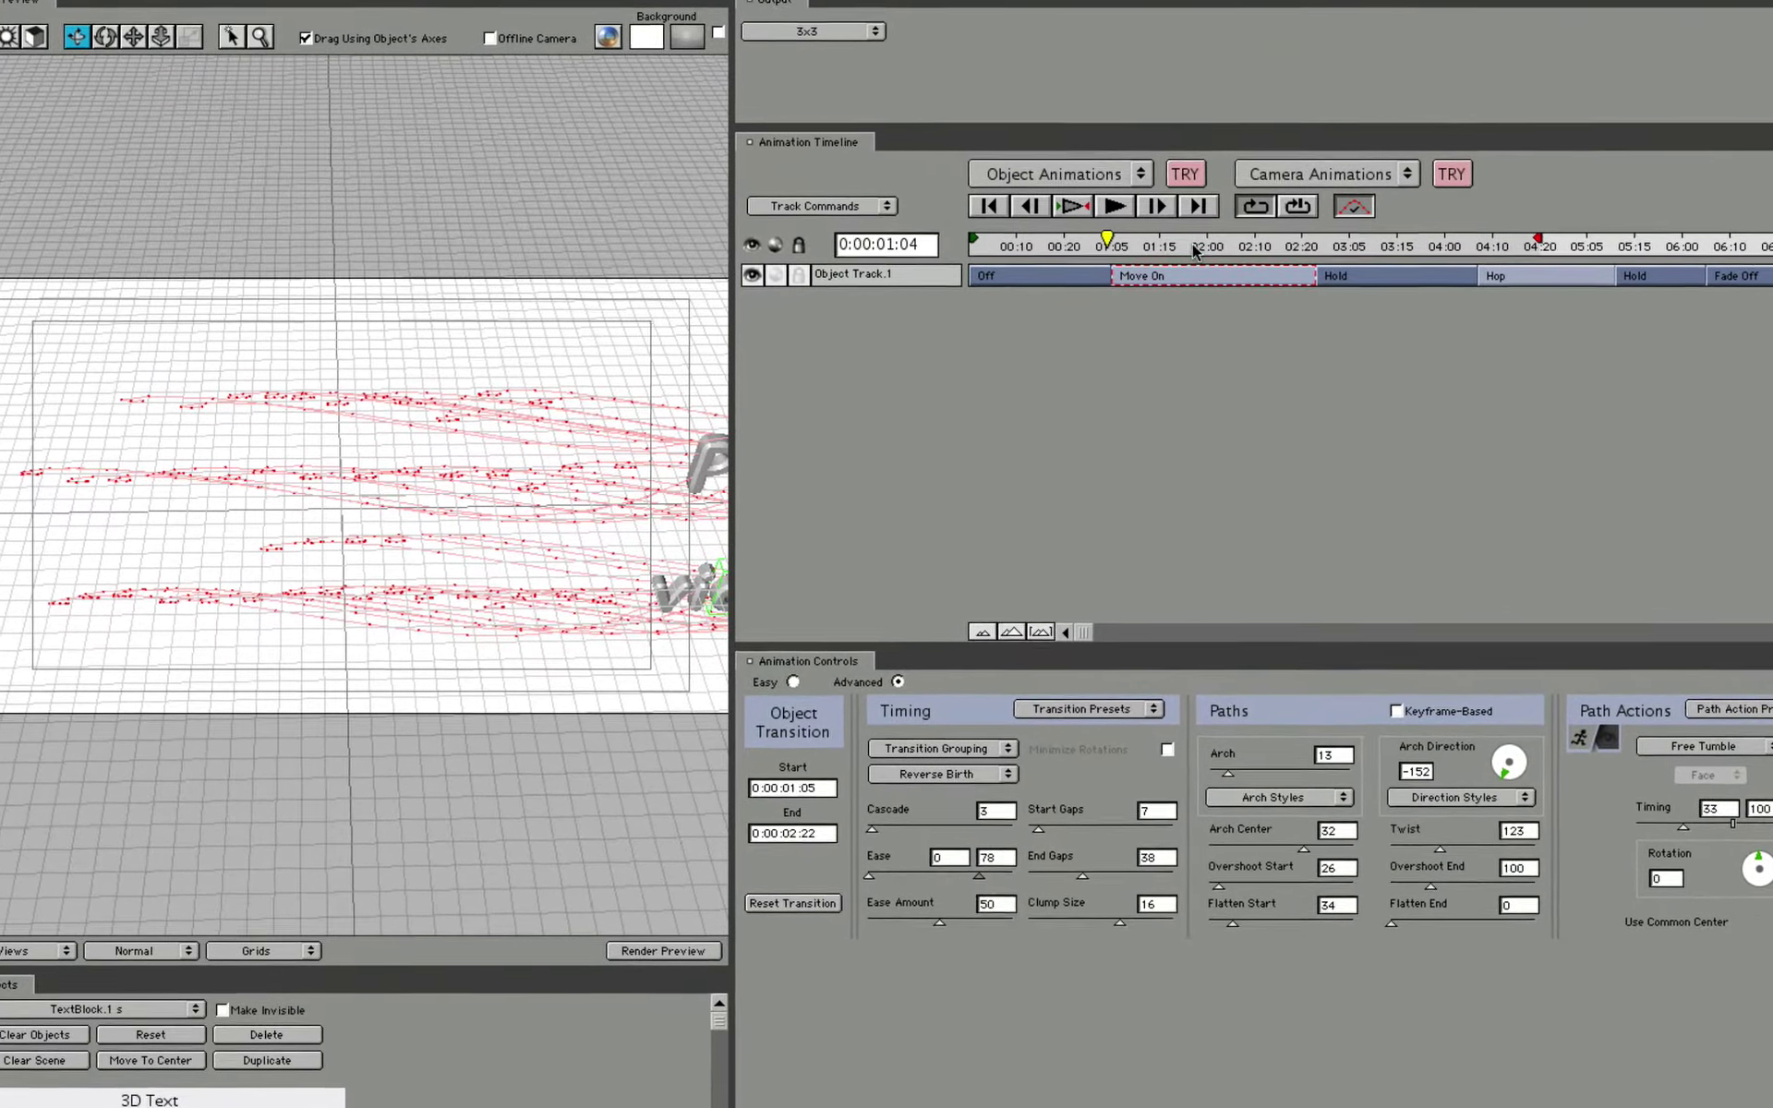
Scrub through the text's fly-on animation and orbit the preview, stopping near 2:13.
mouse_move(1095, 250)
left_mouse_down()
mouse_move(1332, 222)
mouse_move(1315, 222)
left_mouse_up()
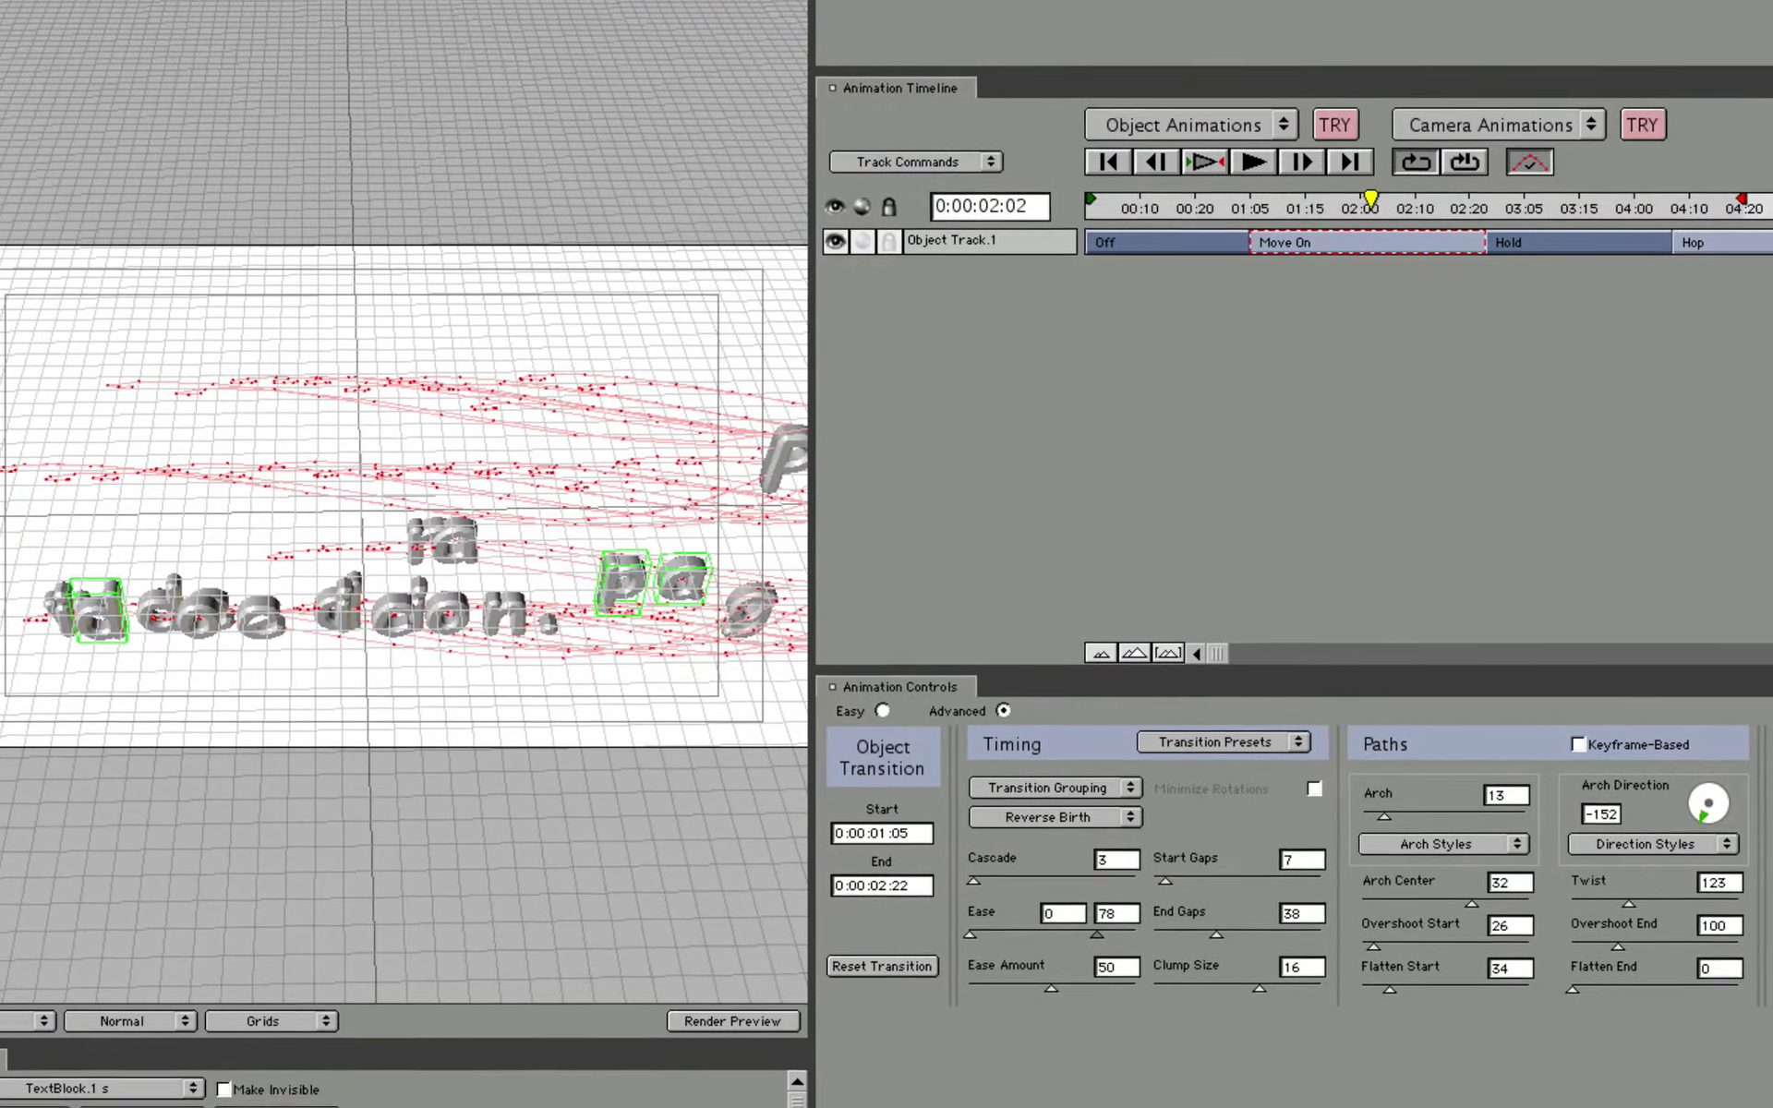
mouse_move(590, 466)
left_mouse_down()
mouse_move(467, 479)
mouse_move(336, 435)
mouse_move(518, 455)
mouse_move(748, 325)
mouse_move(514, 403)
mouse_move(664, 407)
left_mouse_up()
mouse_move(1339, 222)
left_mouse_down()
mouse_move(1260, 208)
mouse_move(1461, 210)
left_mouse_up()
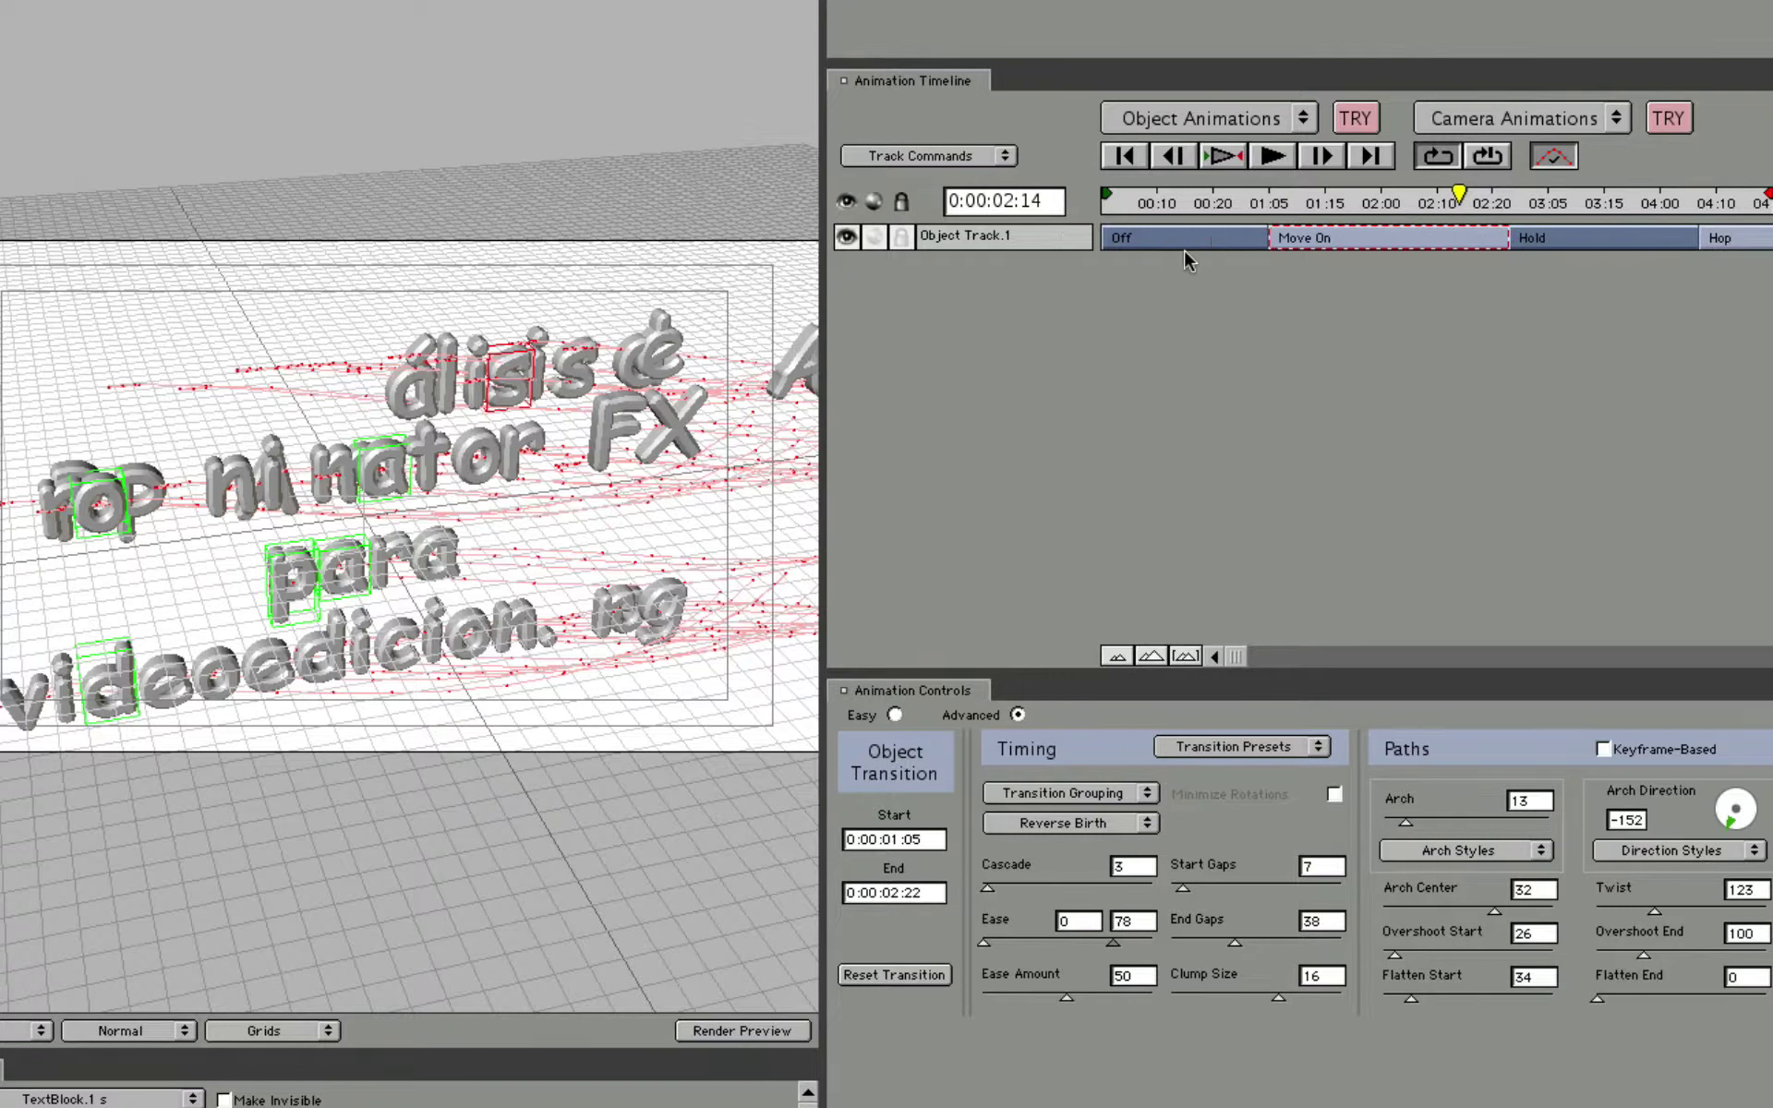
Reset Object Track.1 to a single Object Pose and play back the result.
left_click(918, 159)
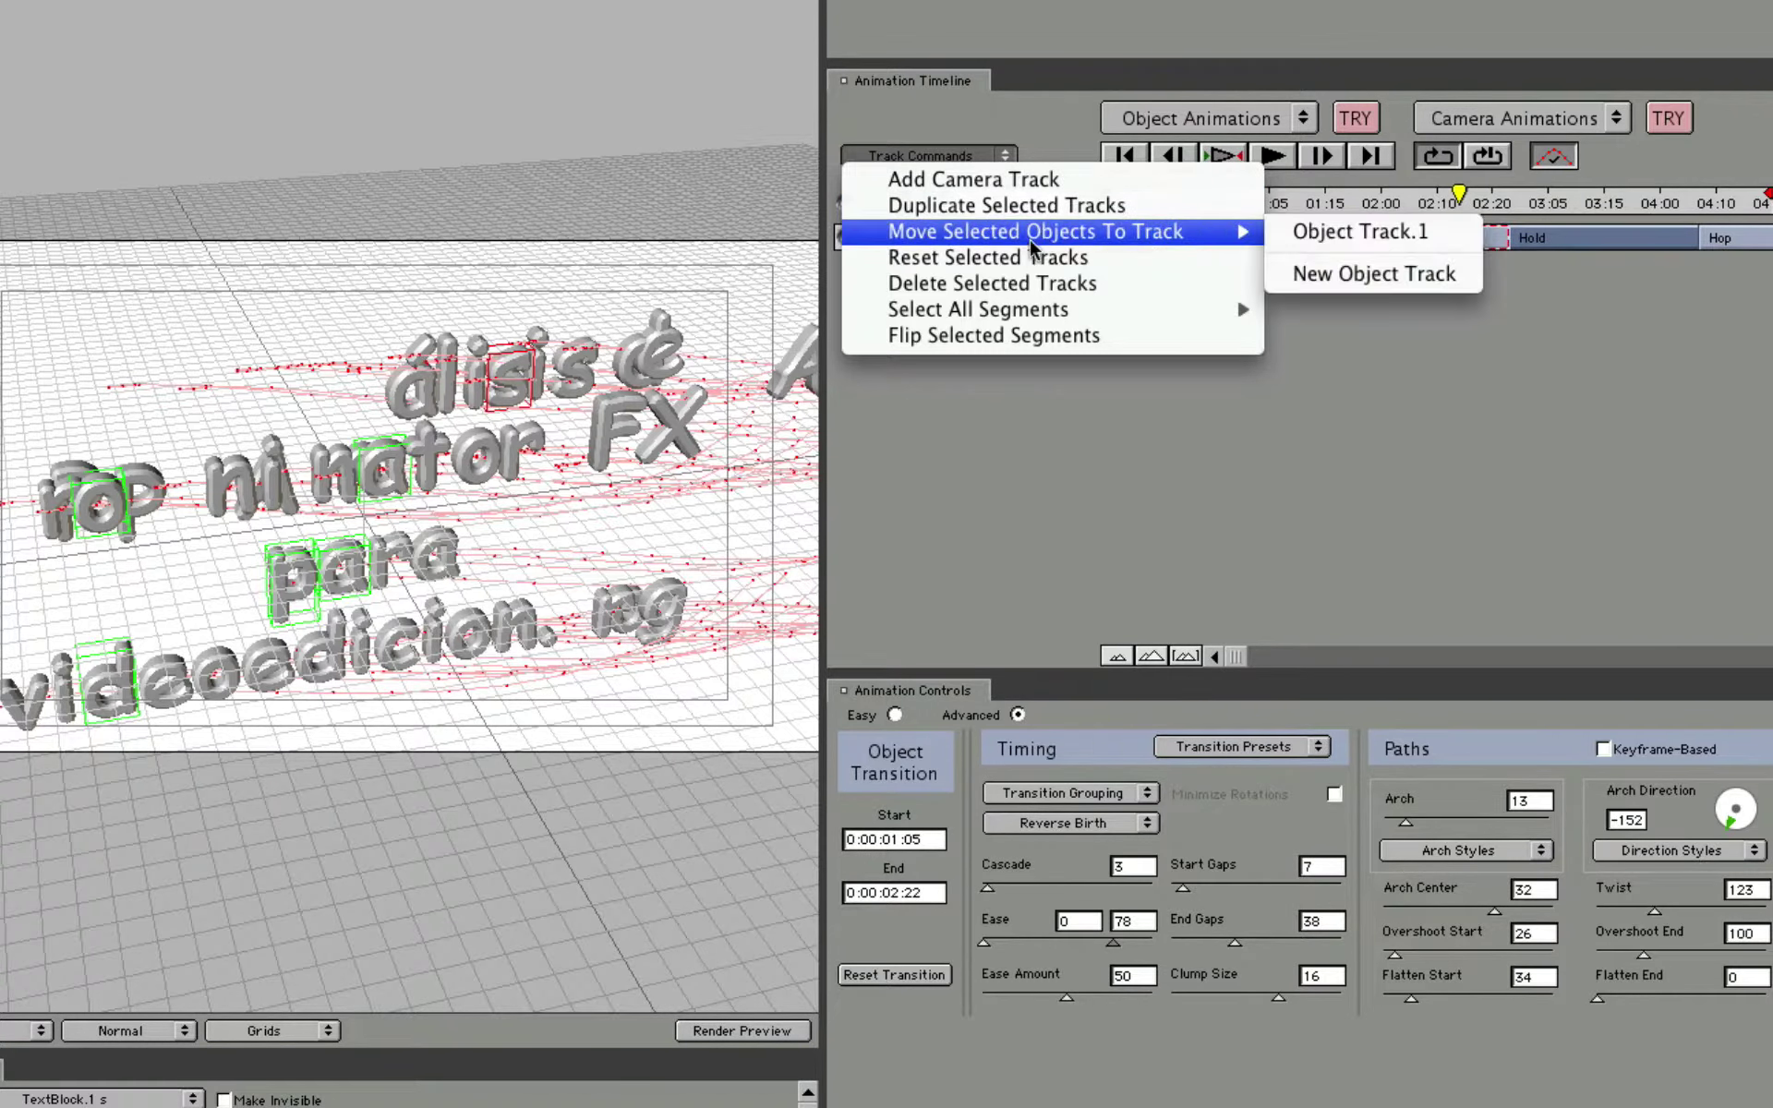
left_click(958, 263)
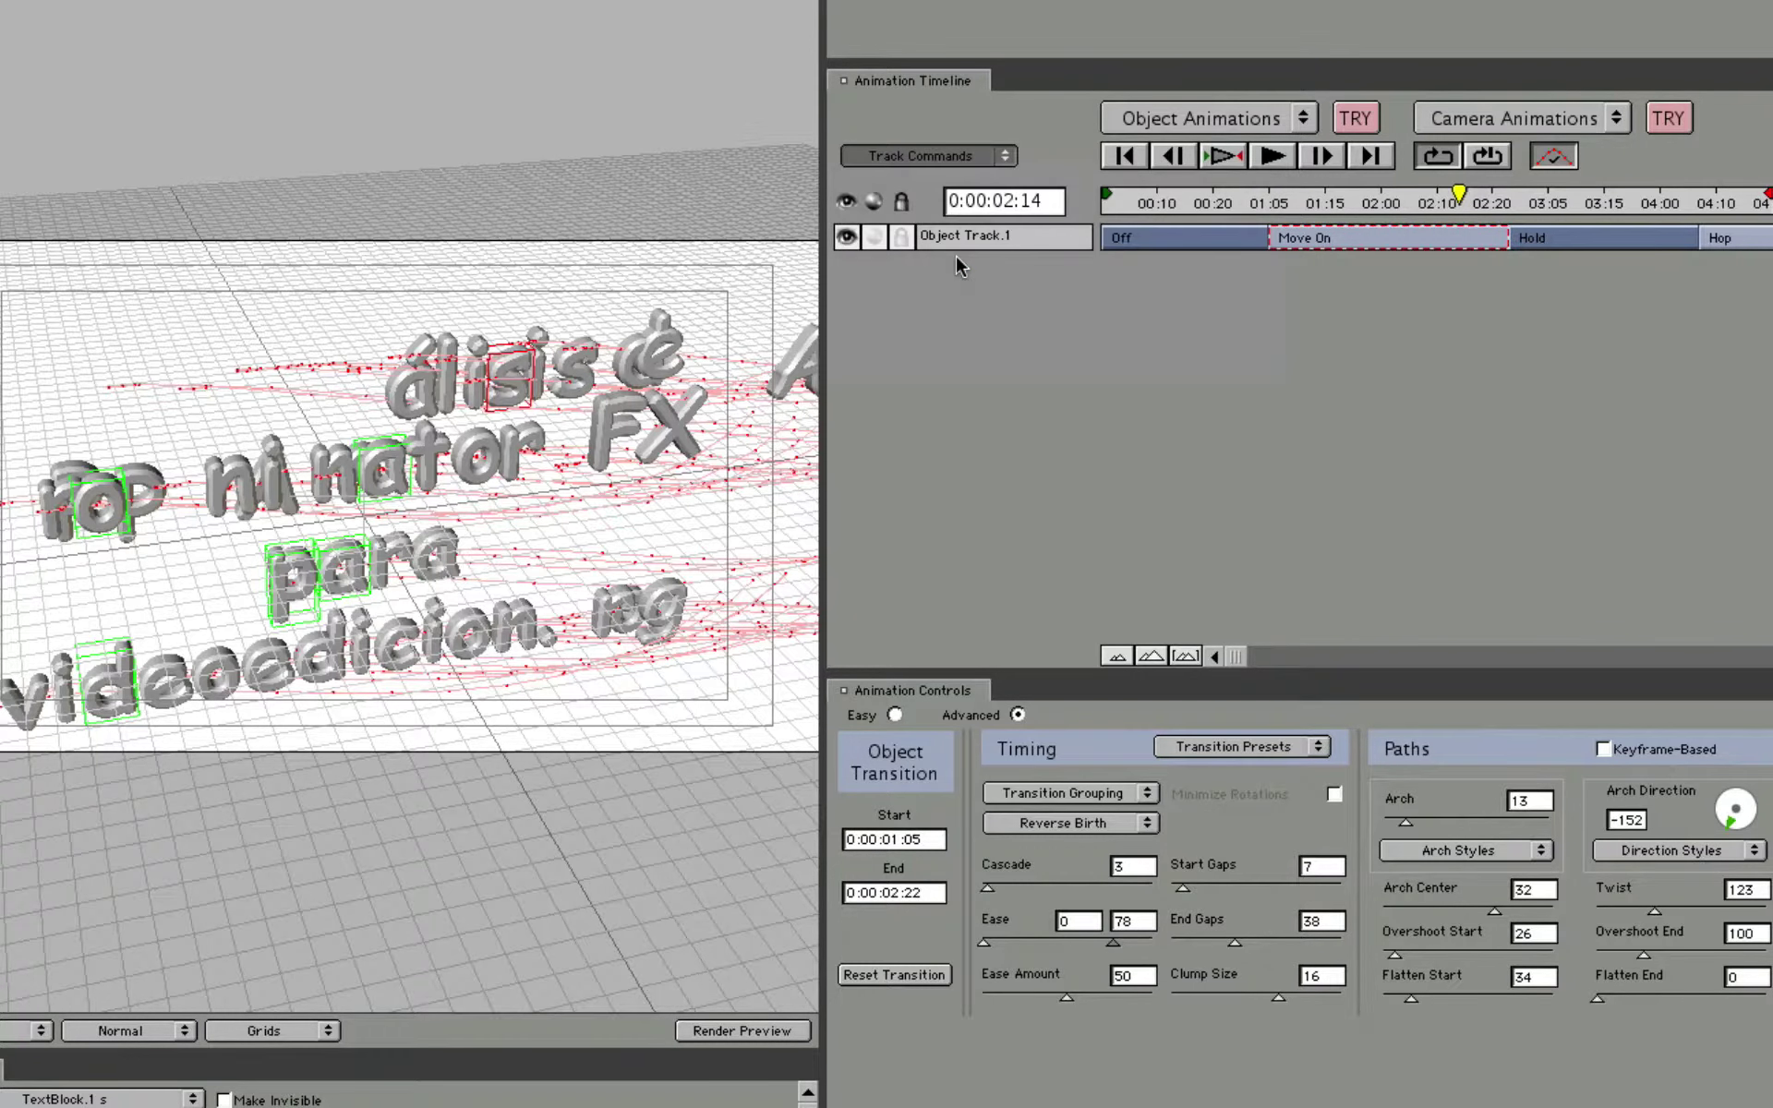
key("space")
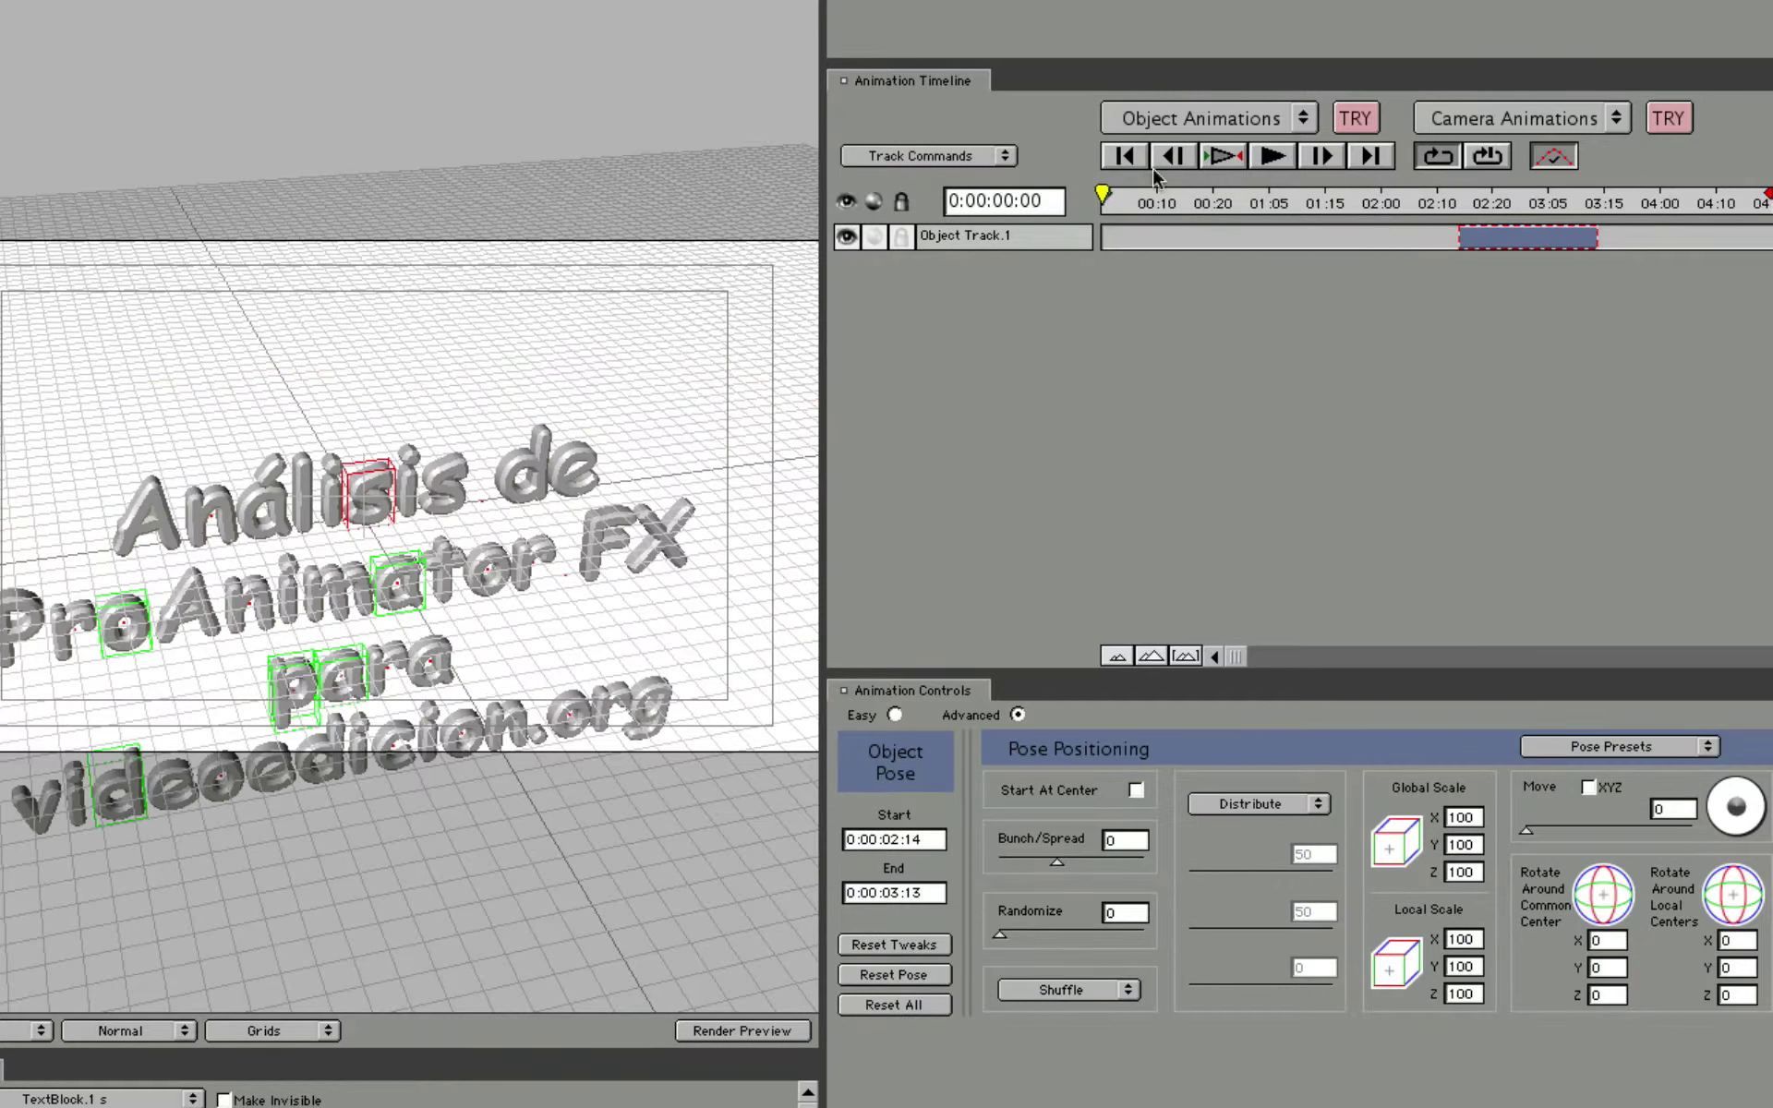
Move the text's pose segment to the timeline start at 0:00:00:00.
left_click(914, 155)
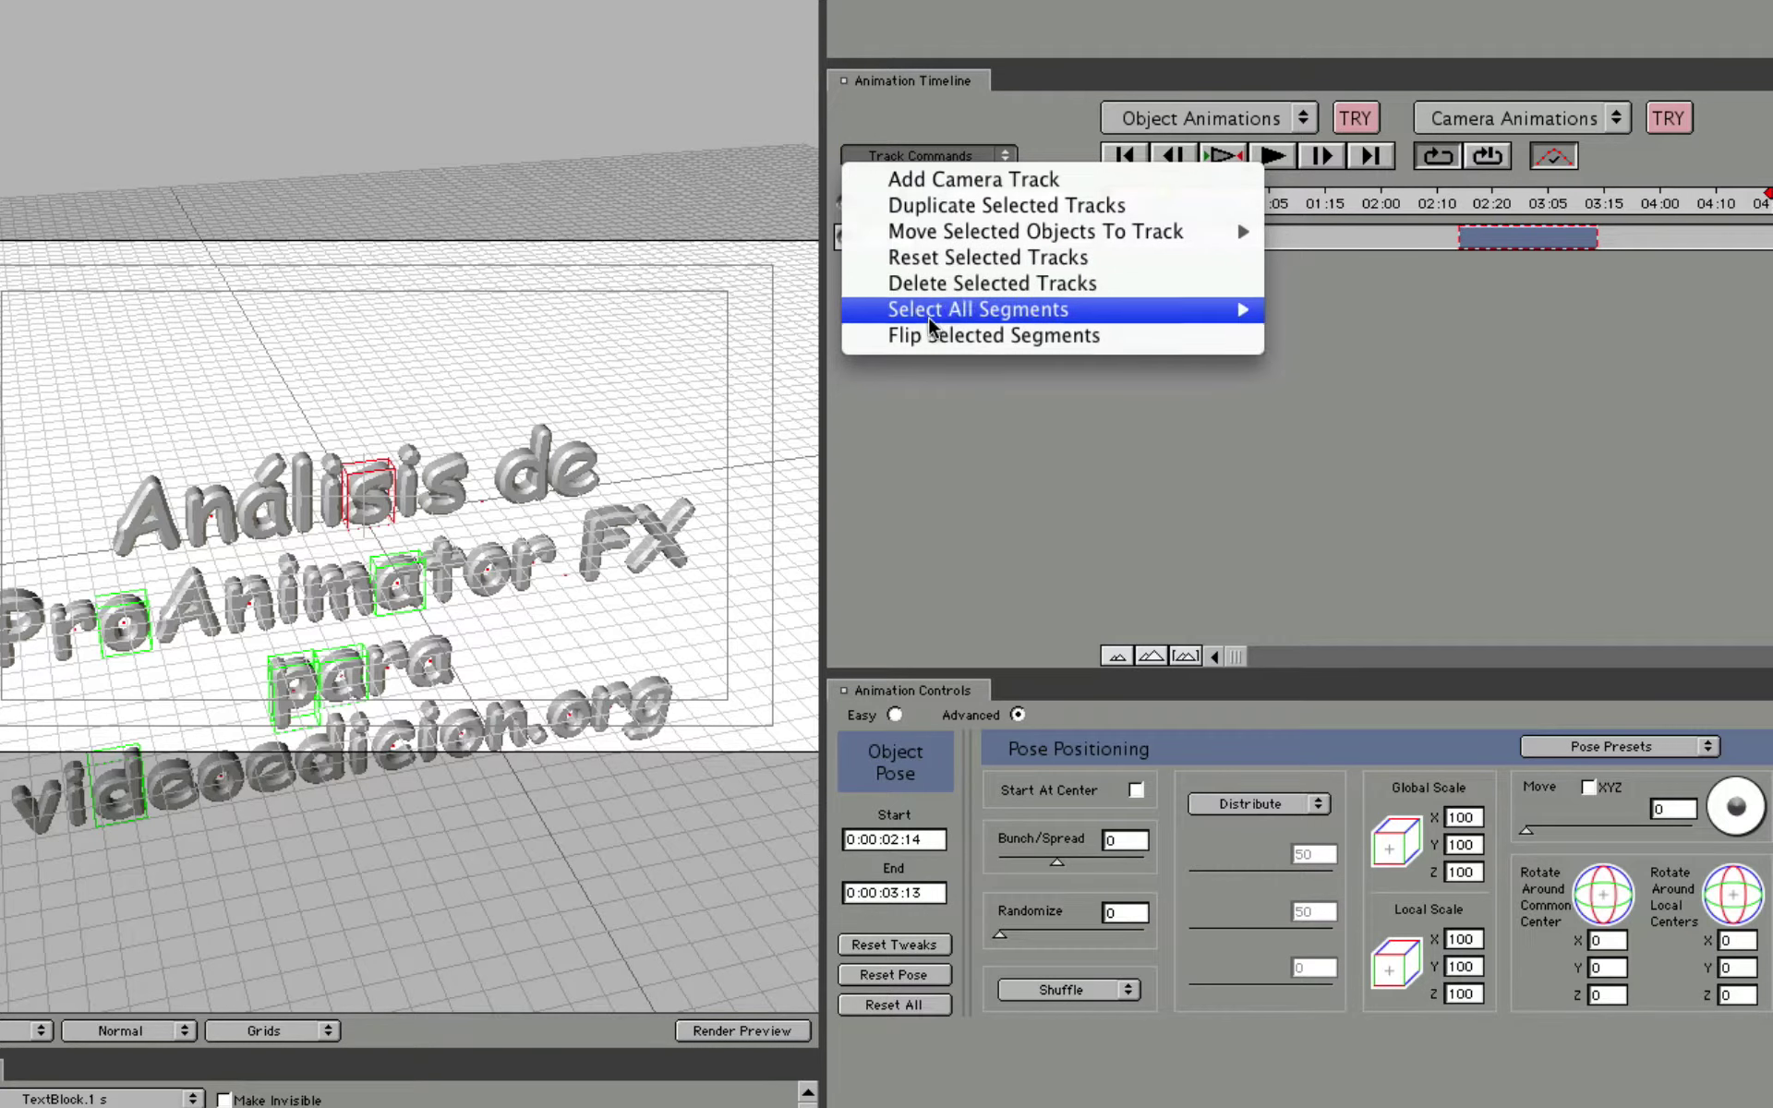
left_click(1023, 469)
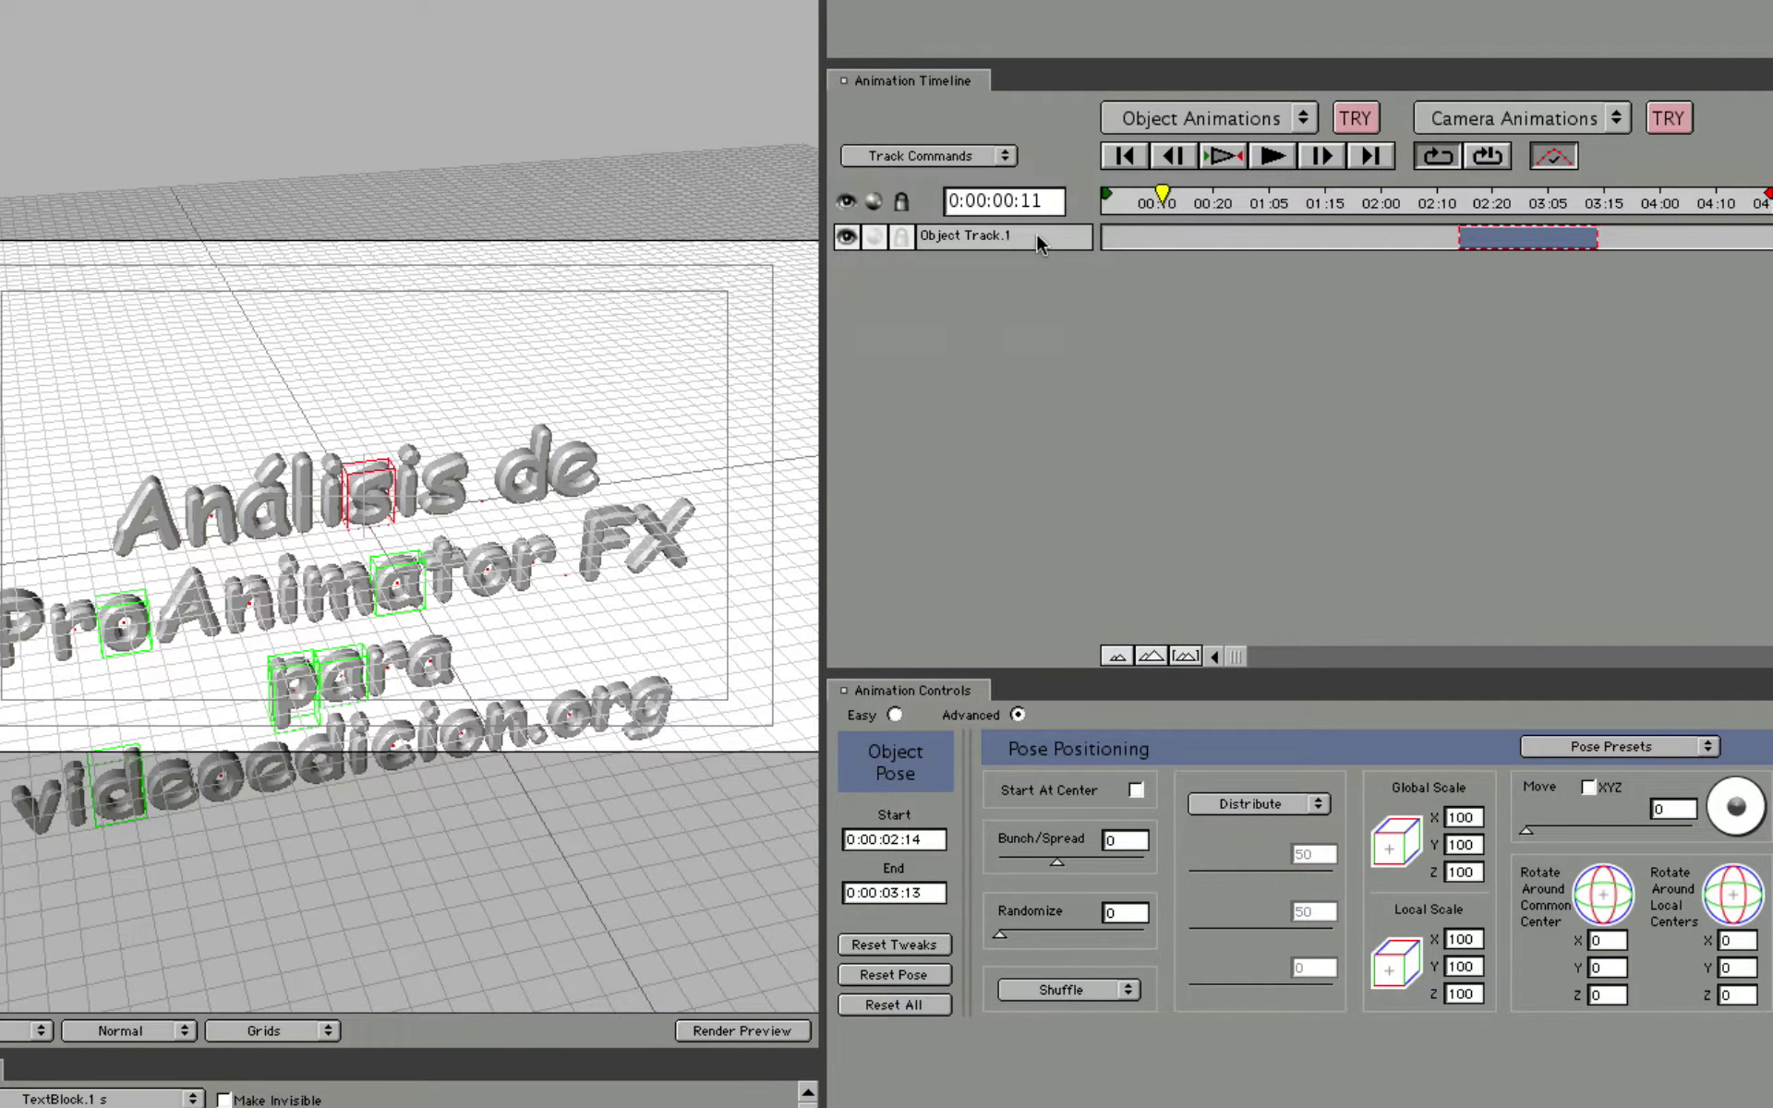
mouse_move(1161, 202)
left_mouse_down()
mouse_move(1561, 199)
mouse_move(868, 210)
left_mouse_up()
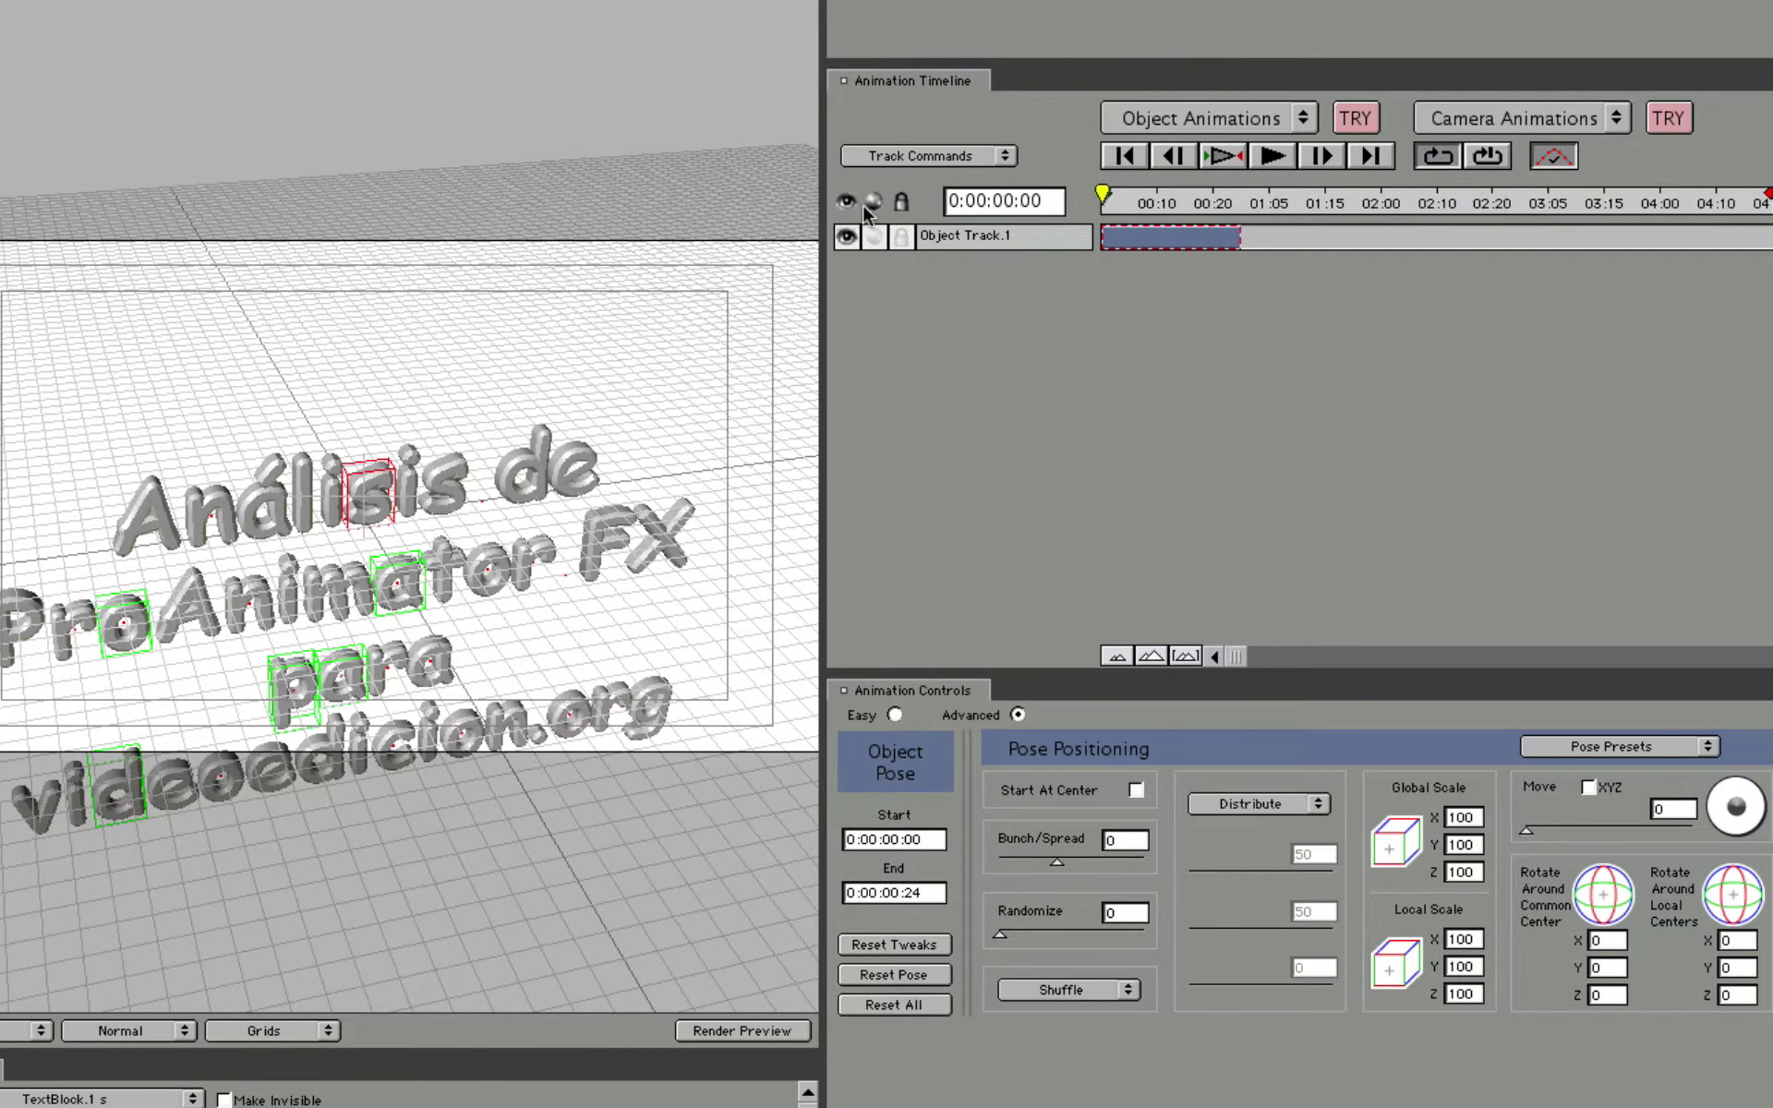
Orbit the 3D Preview to face the text and bring up the camera animation presets.
left_click_drag(55, 2, 147, 35)
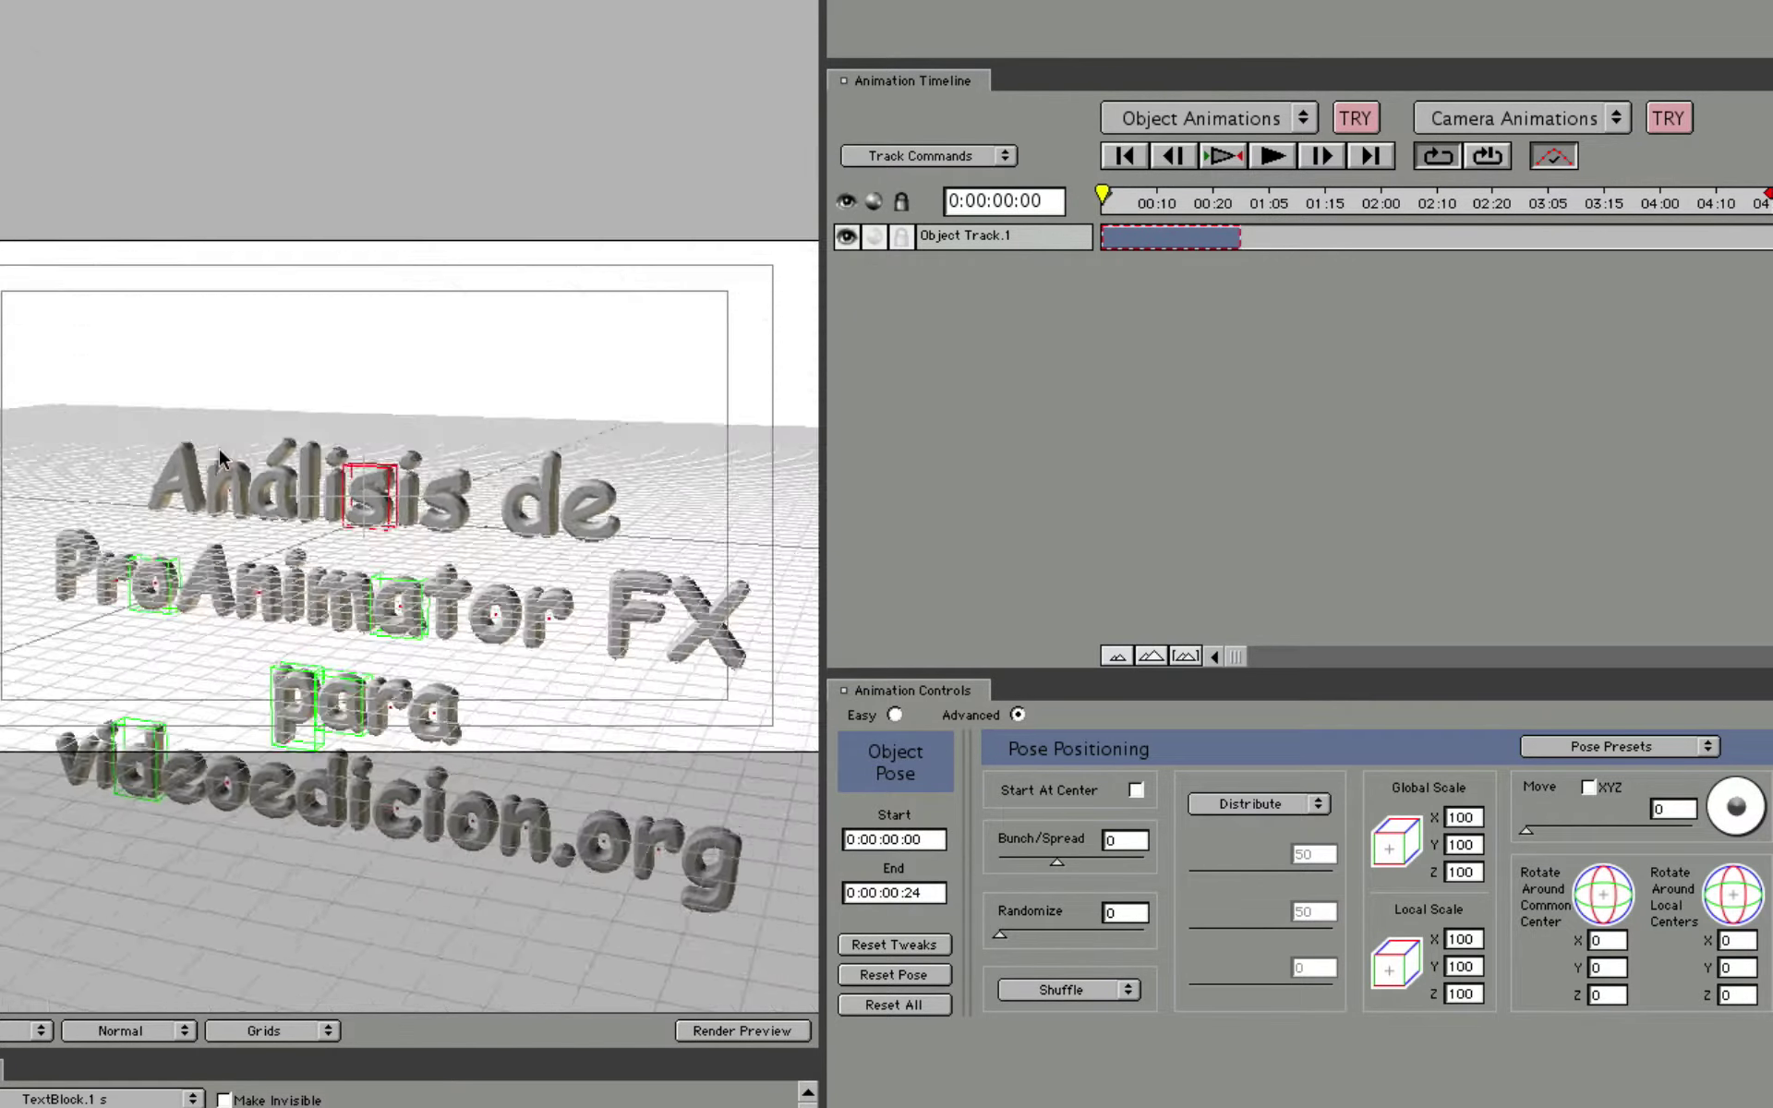
mouse_move(196, 116)
left_mouse_down()
mouse_move(490, 554)
mouse_move(534, 474)
mouse_move(89, 106)
left_mouse_up()
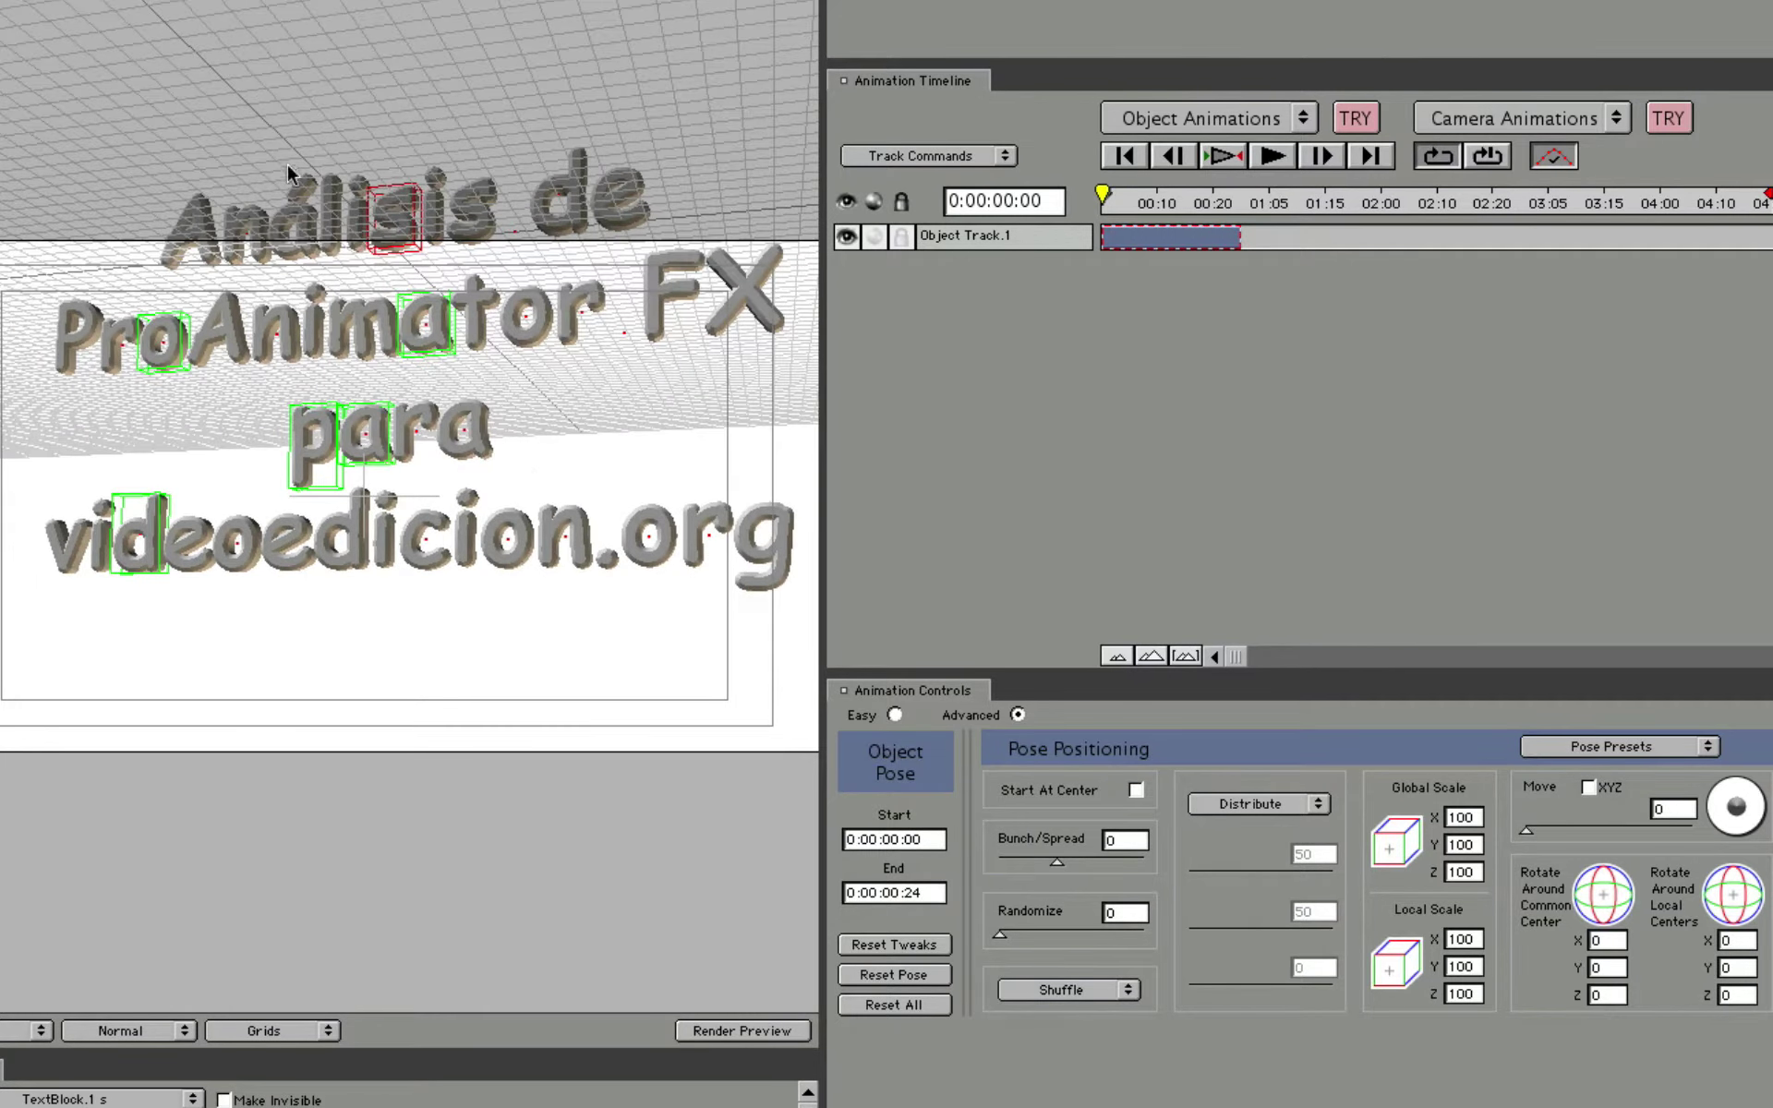
mouse_move(289, 173)
left_mouse_down()
mouse_move(445, 341)
mouse_move(362, 288)
mouse_move(368, 249)
left_mouse_up()
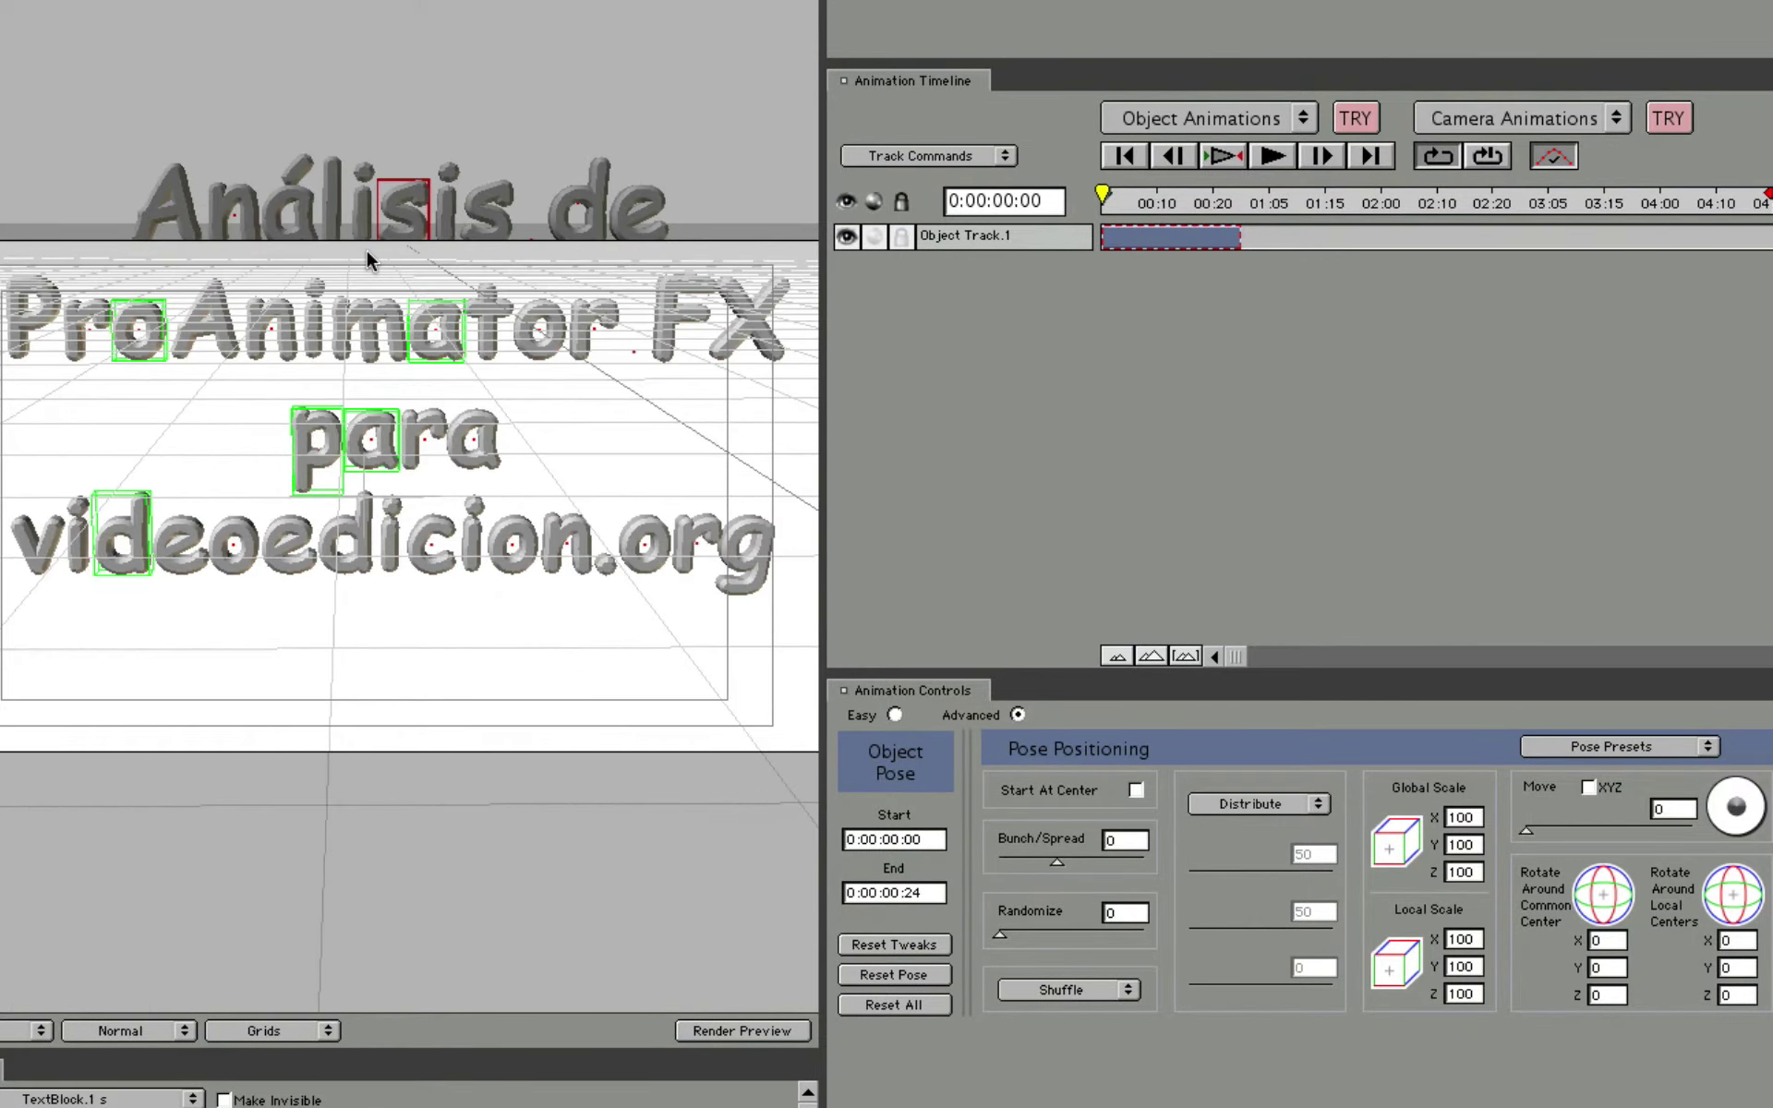
left_click(1557, 126)
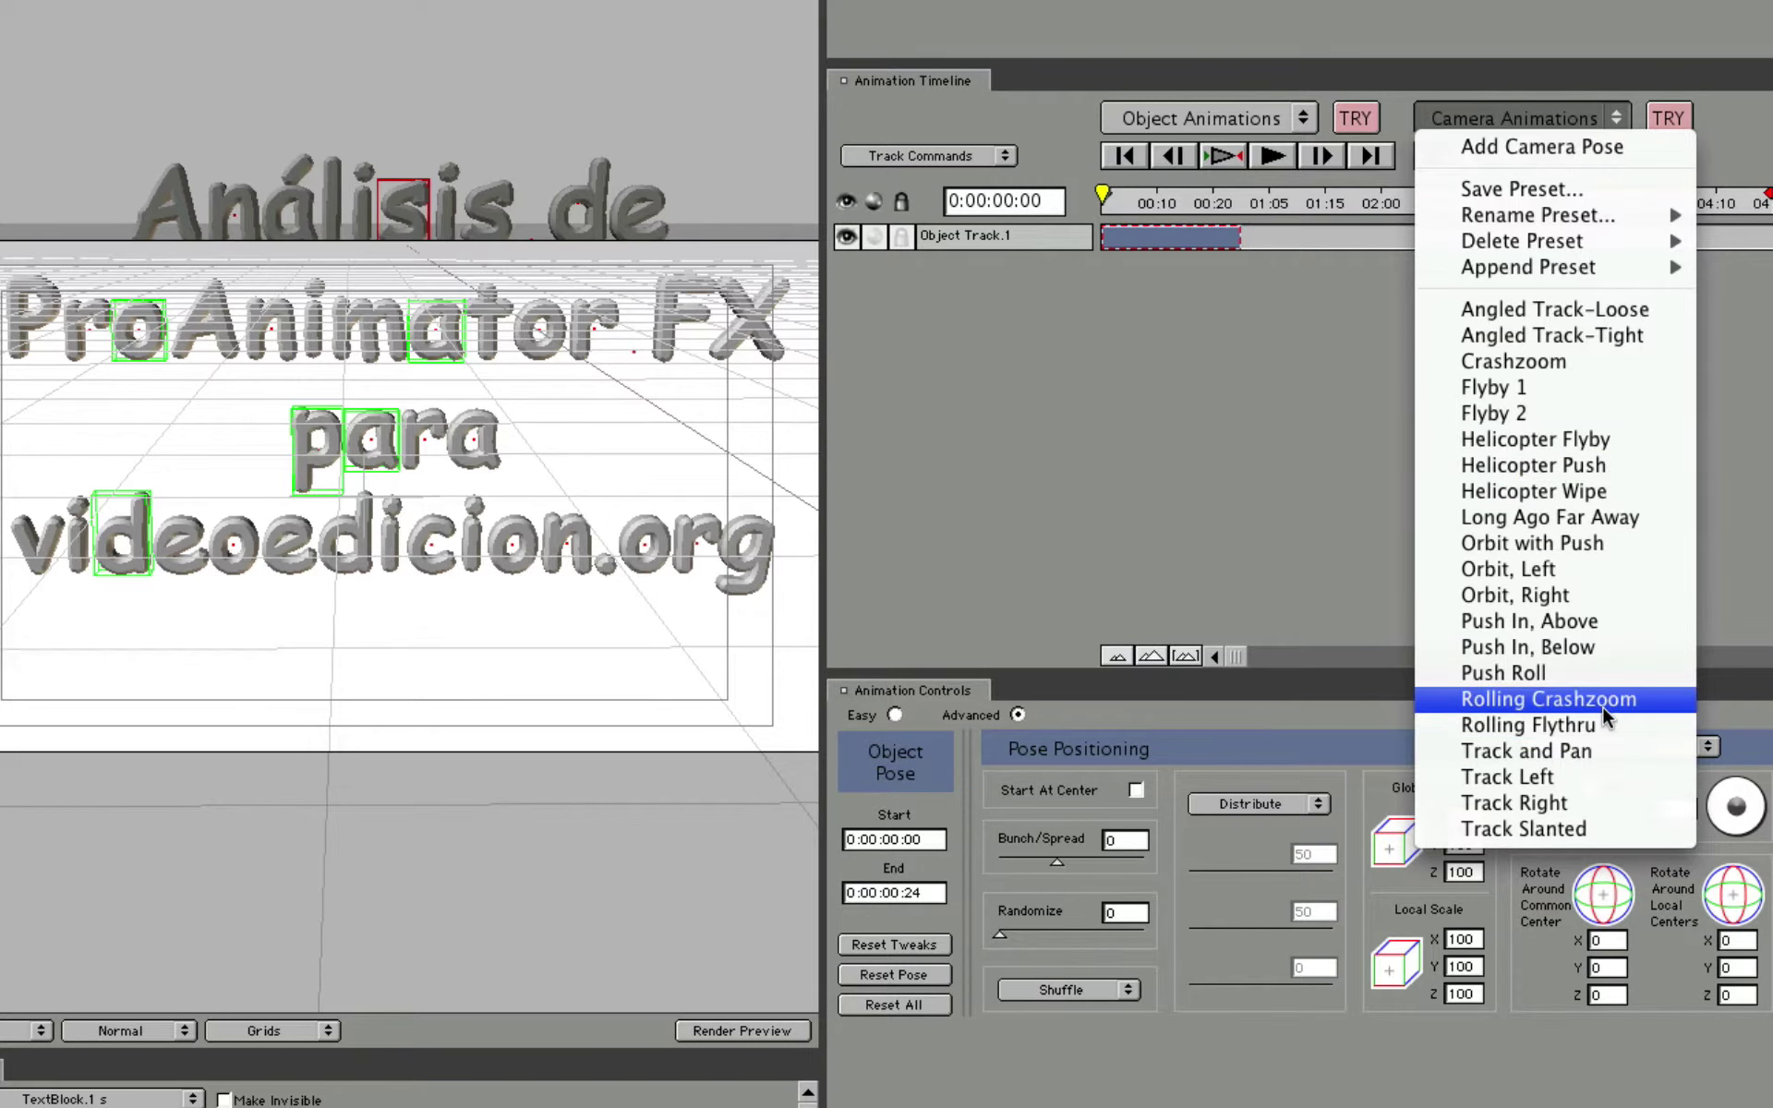
Apply a camera animation preset to create Camera Track.1 and scrub through its fly-in.
left_click(1595, 752)
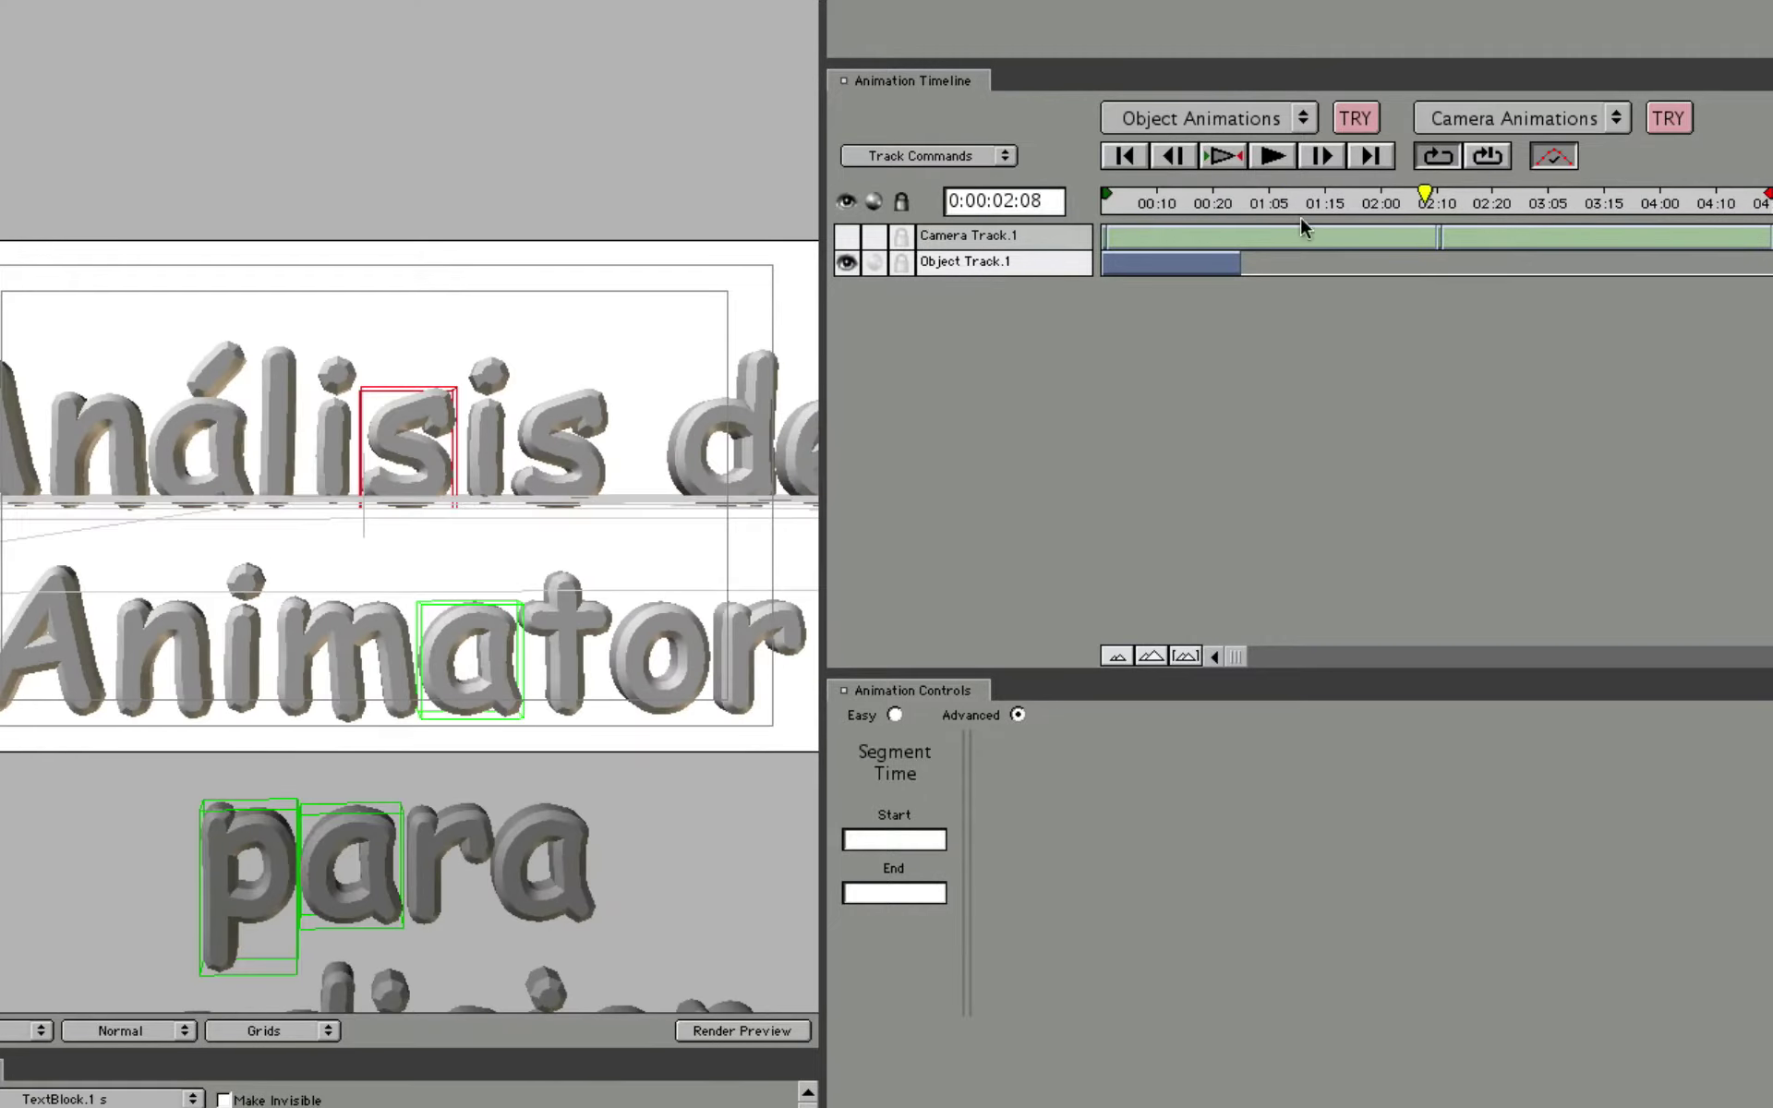
left_click_drag(1422, 196, 1089, 203)
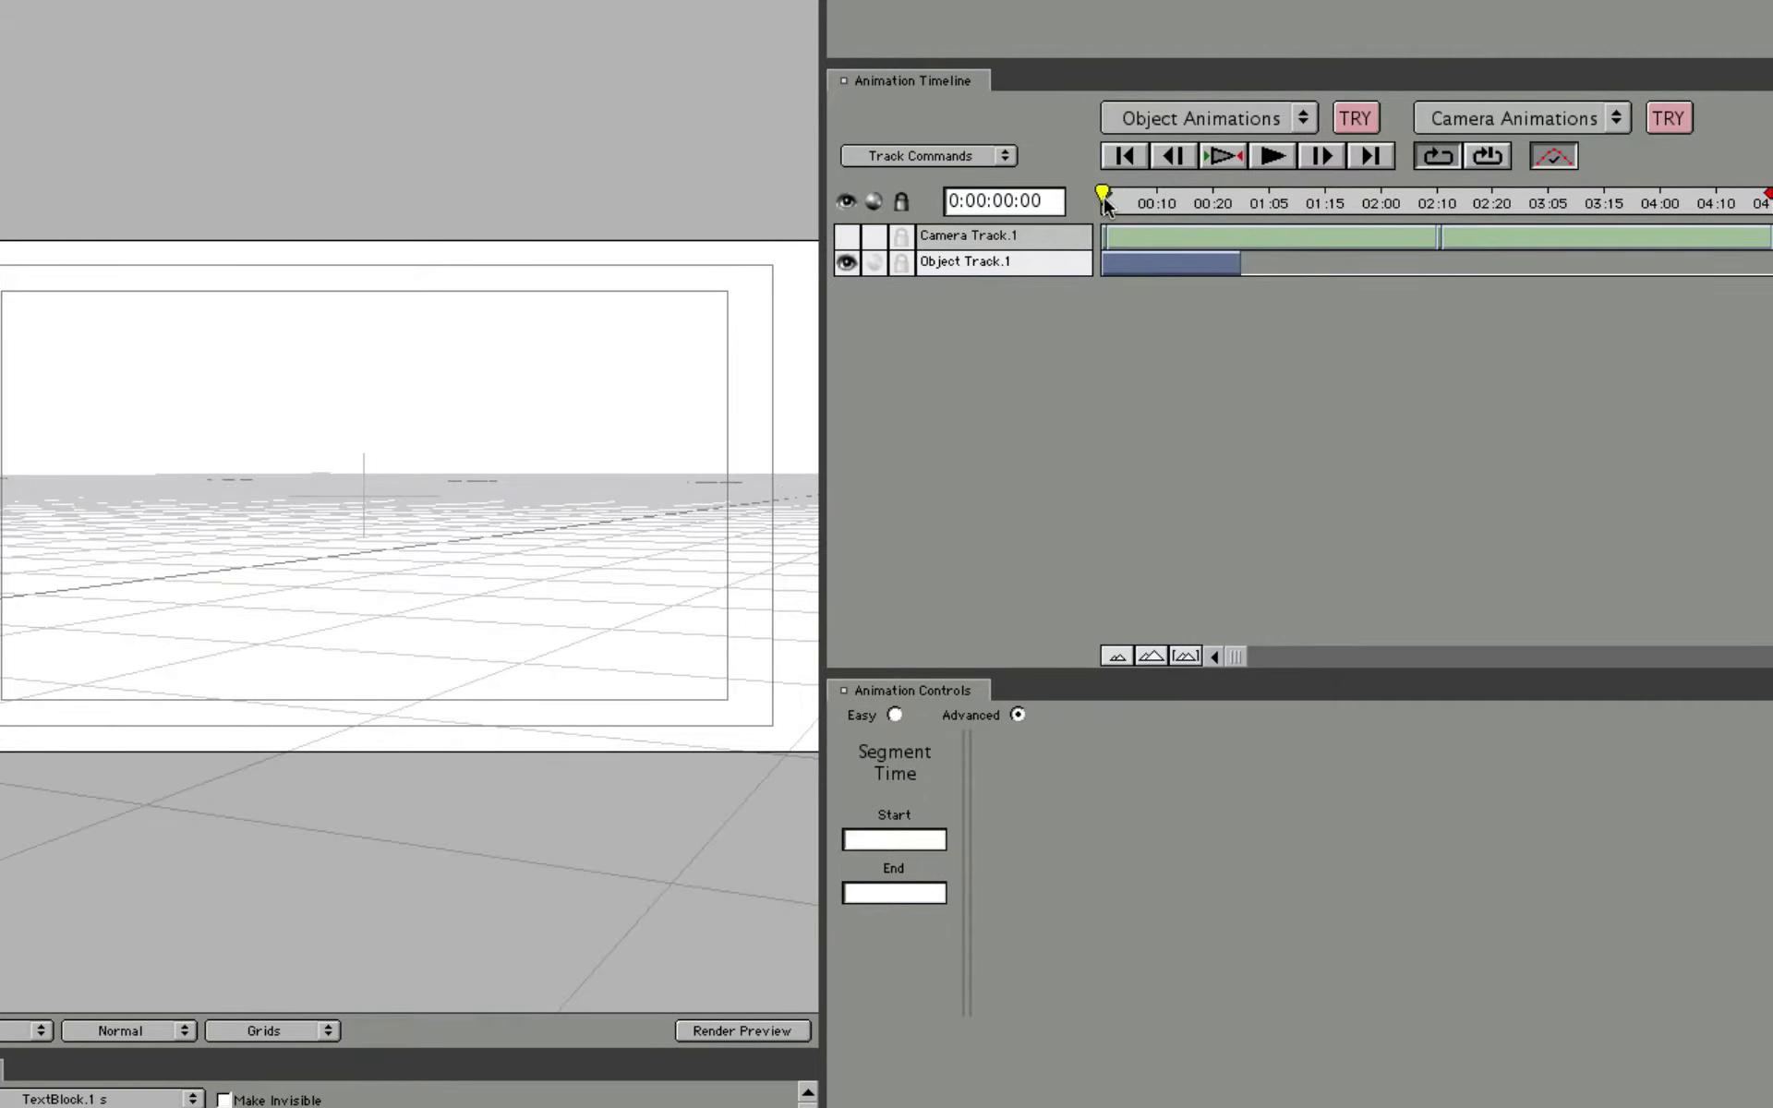
mouse_move(1105, 205)
left_mouse_down()
mouse_move(1768, 205)
mouse_move(1438, 207)
left_mouse_up()
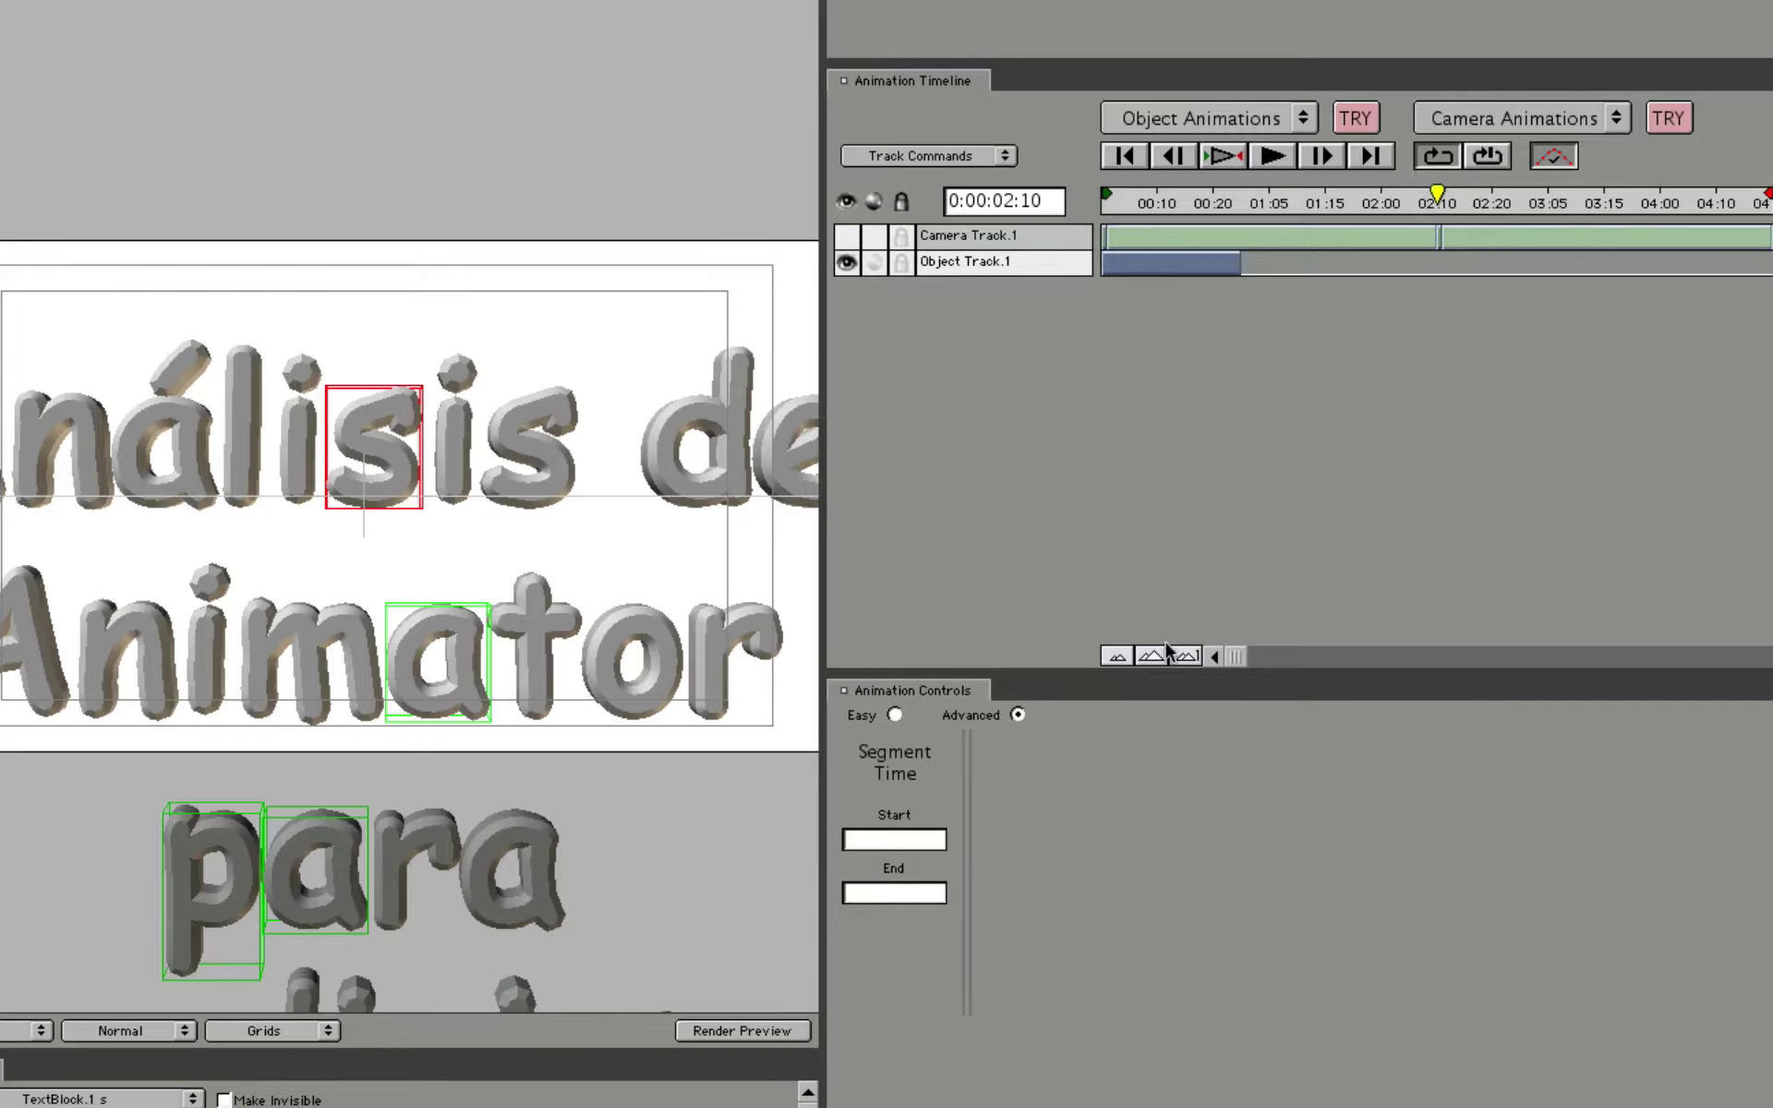
Zoom the timeline in around 0:00:02:10 and select the camera pose there.
left_click(1117, 658)
left_click(1117, 657)
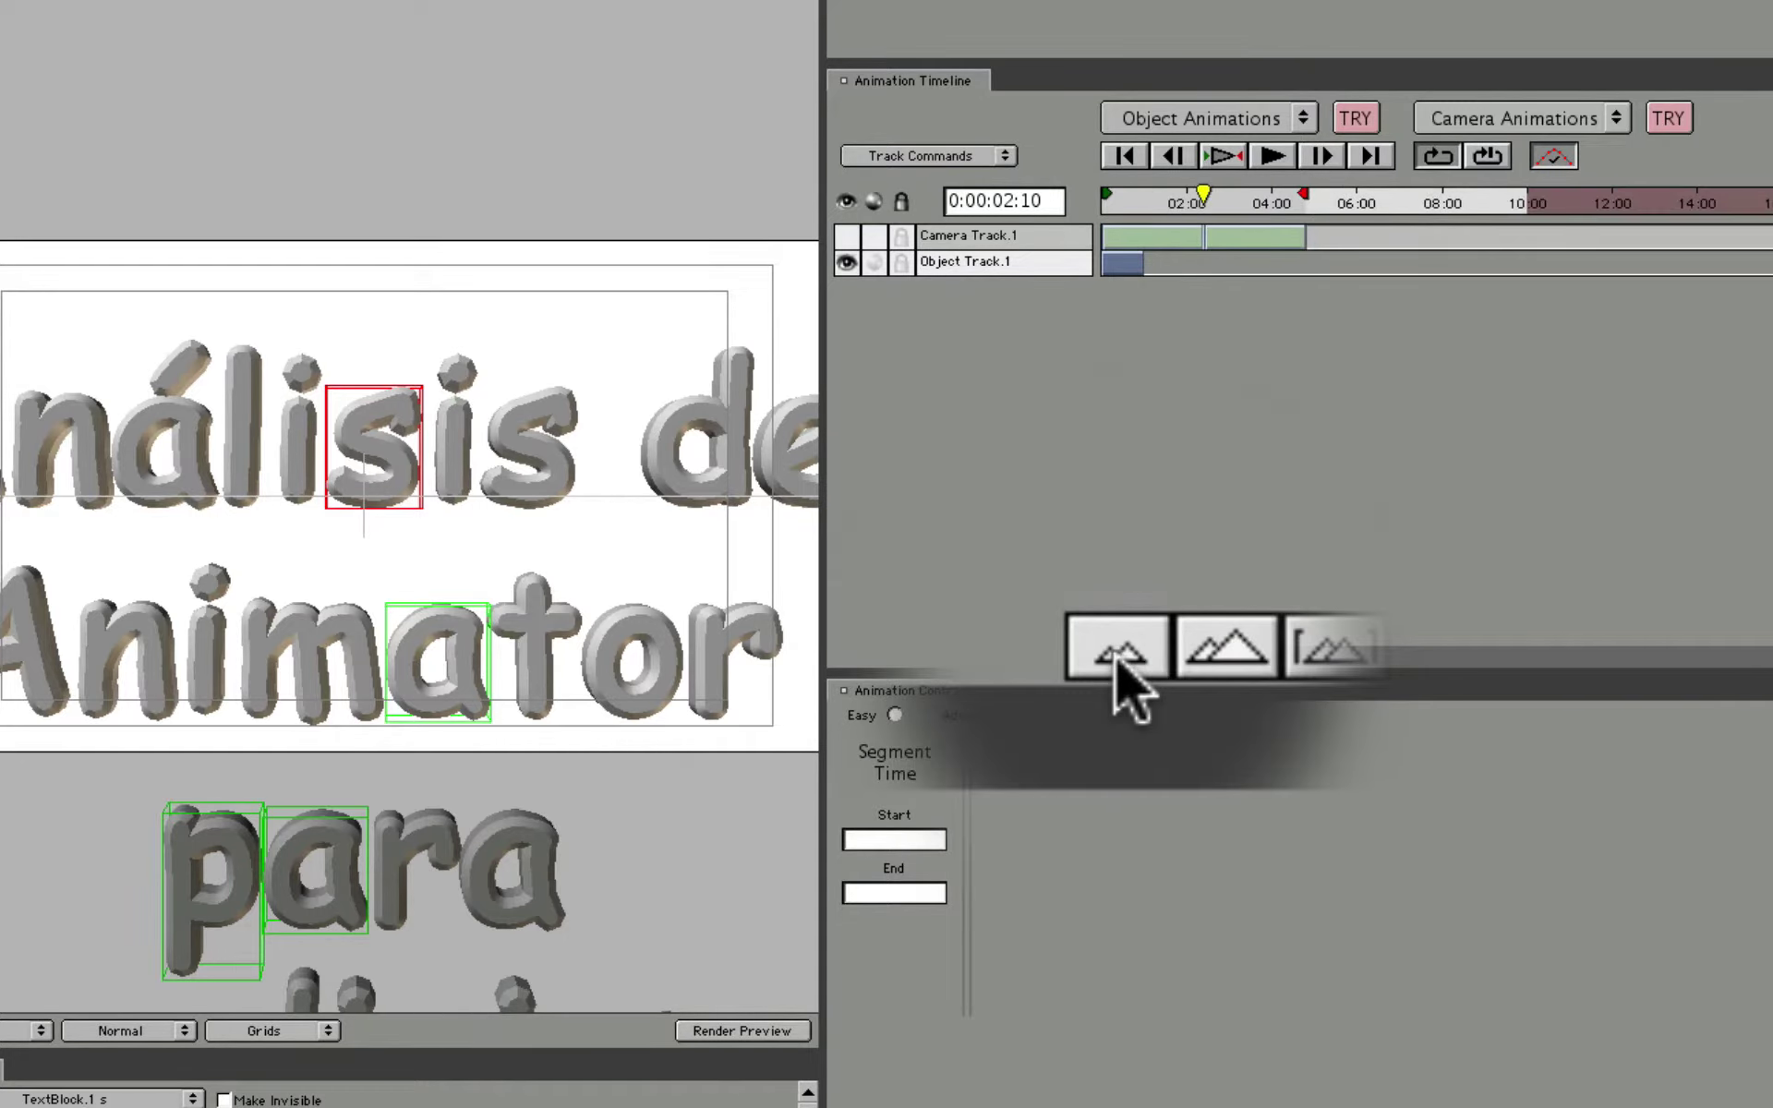
left_click(1156, 651)
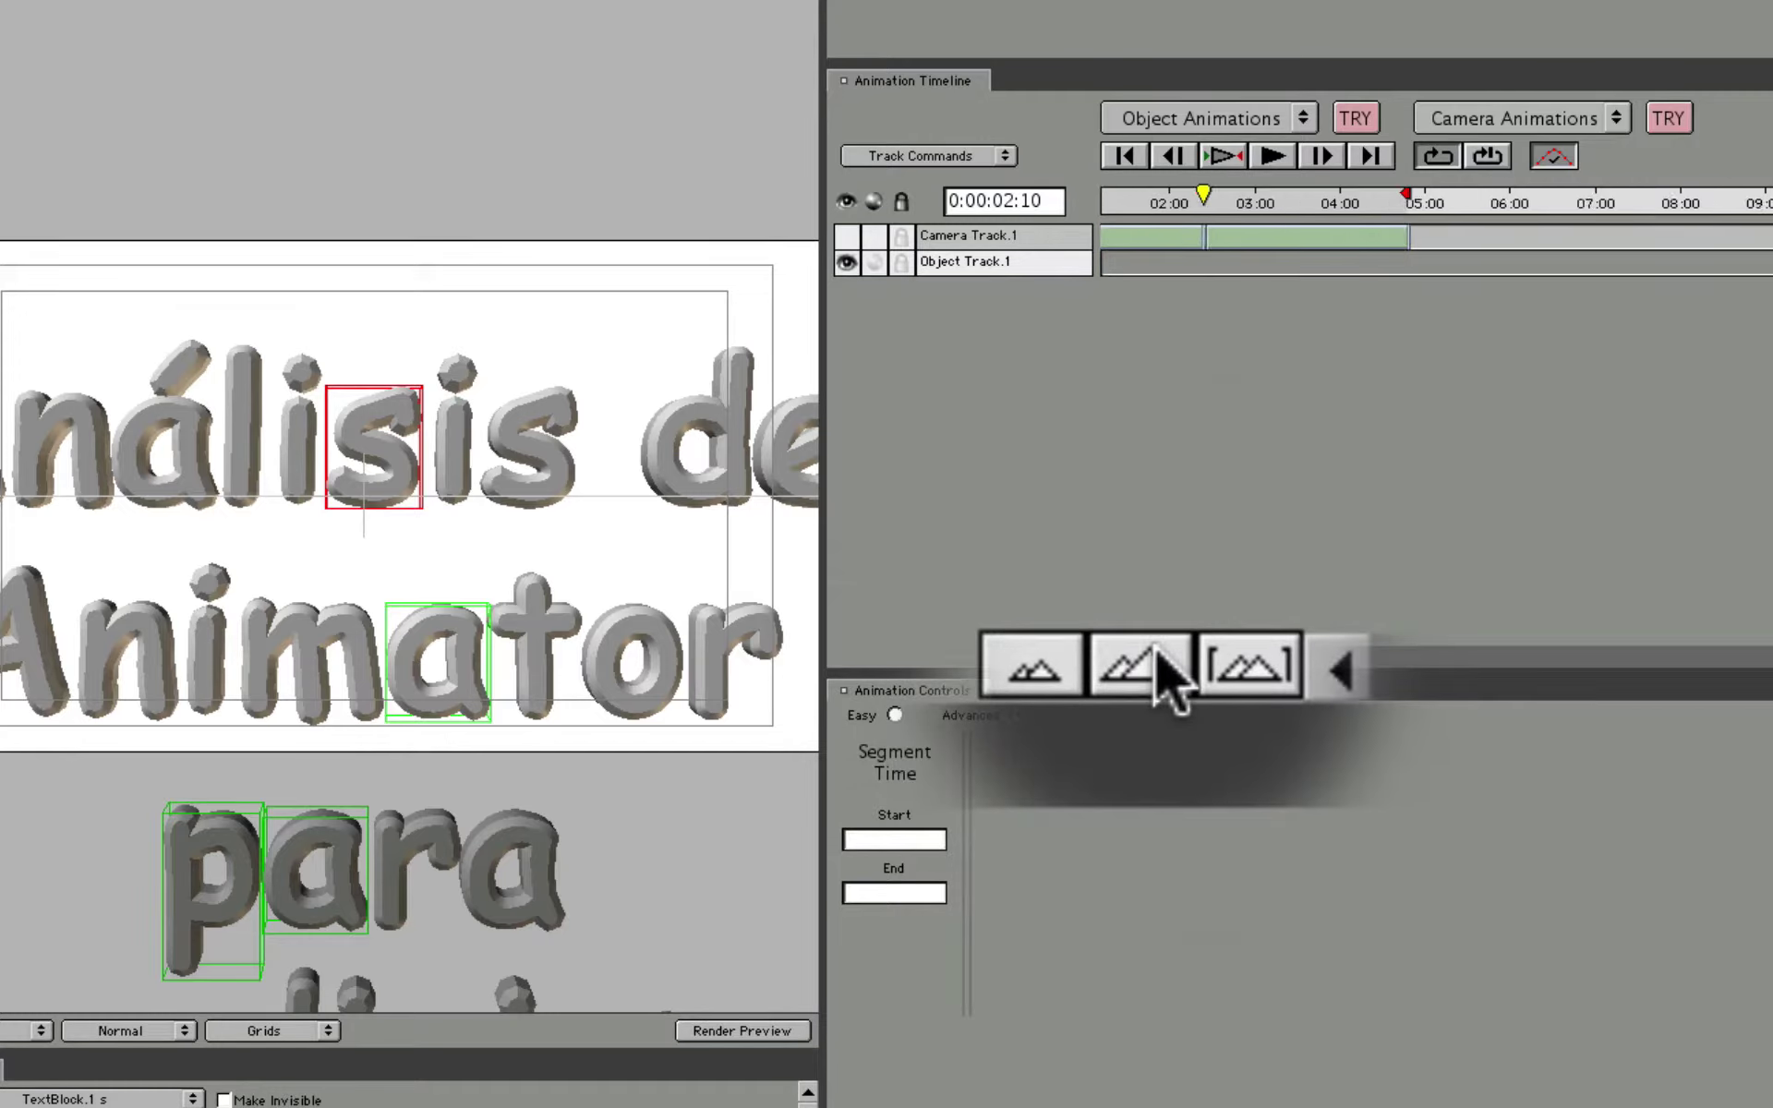
left_click(1154, 652)
left_click(1155, 651)
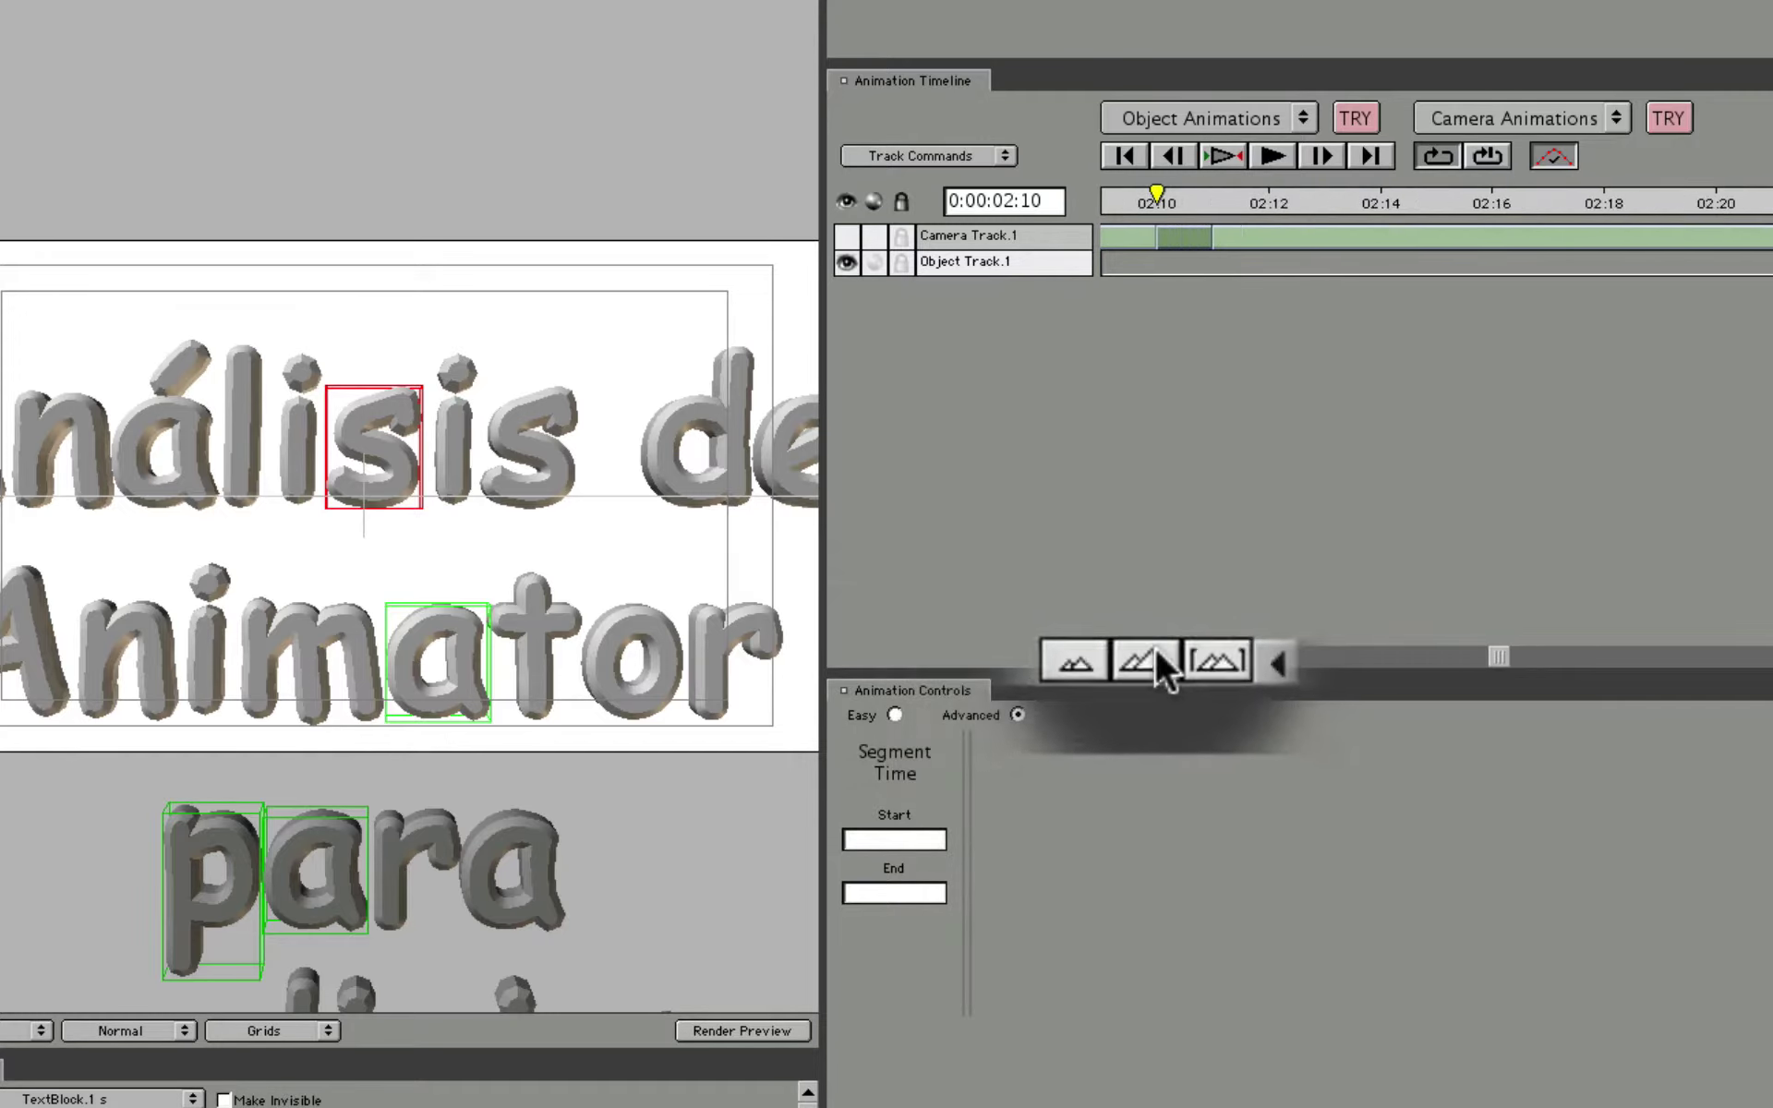
left_click_drag(1489, 656, 1474, 655)
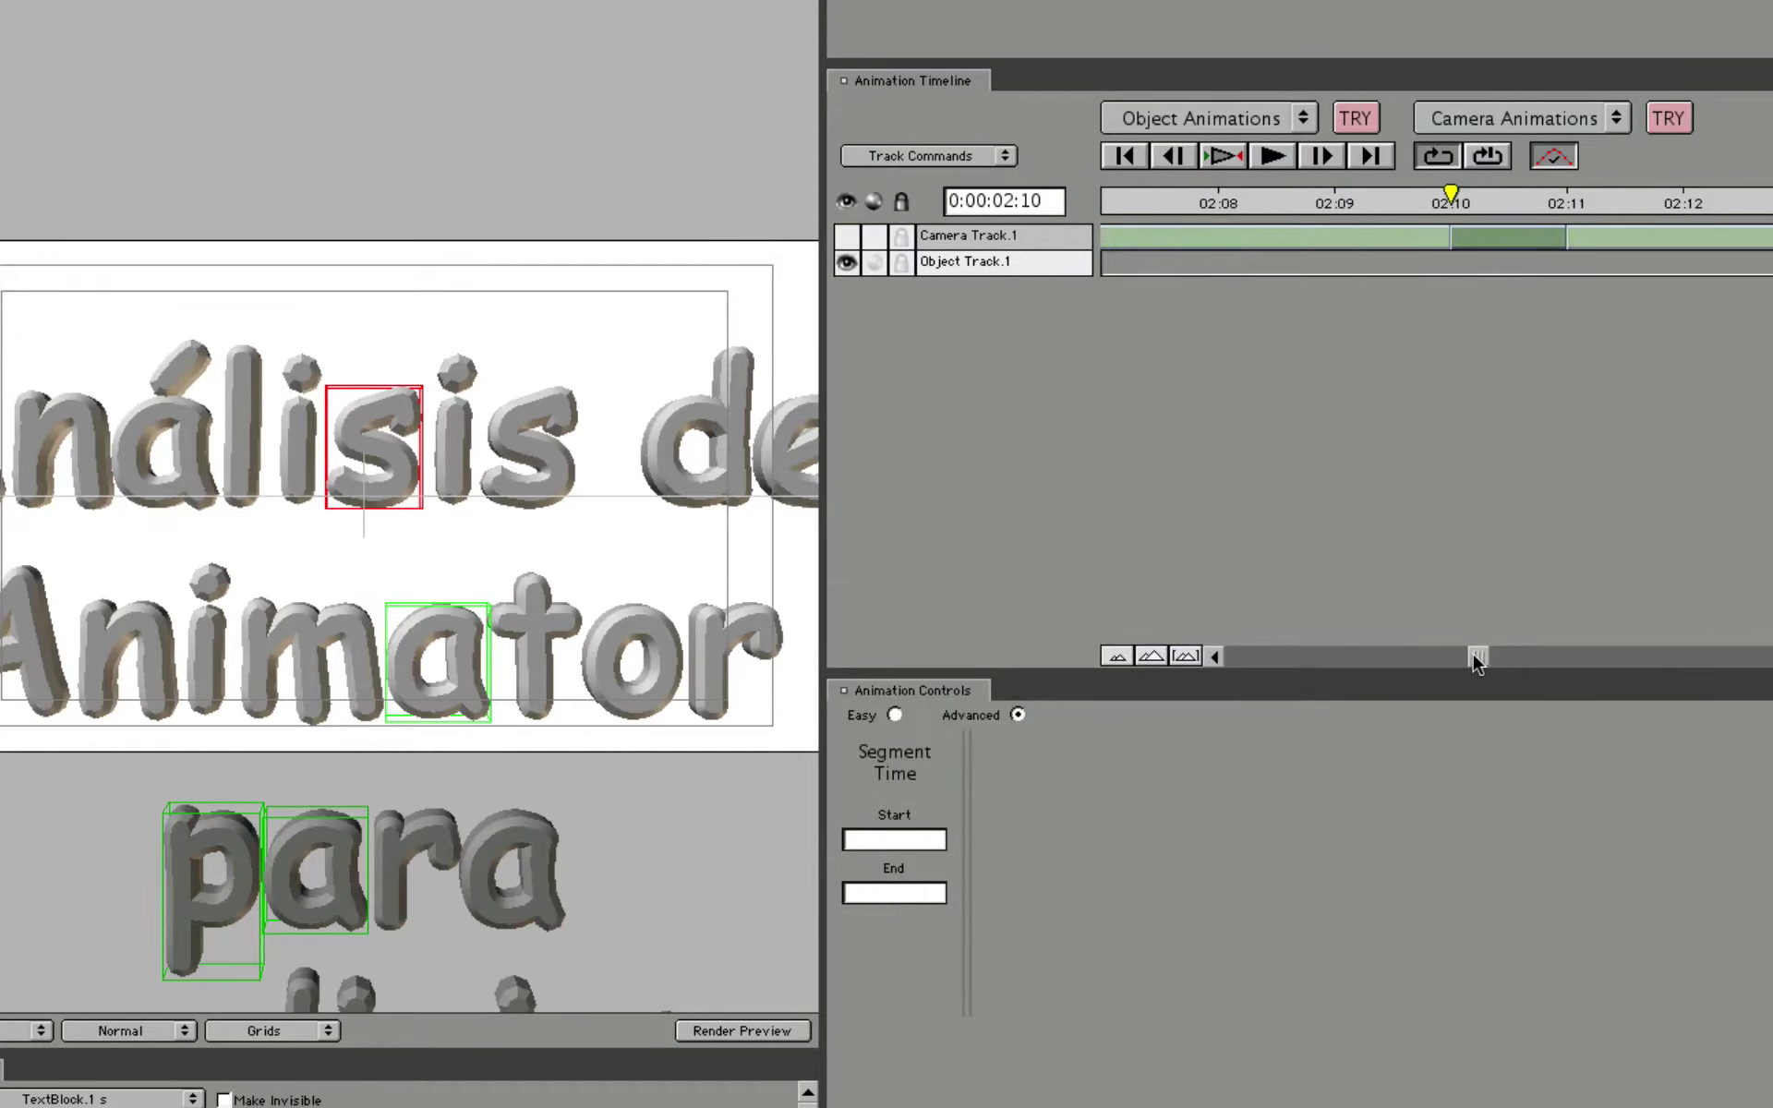
left_click(1612, 236)
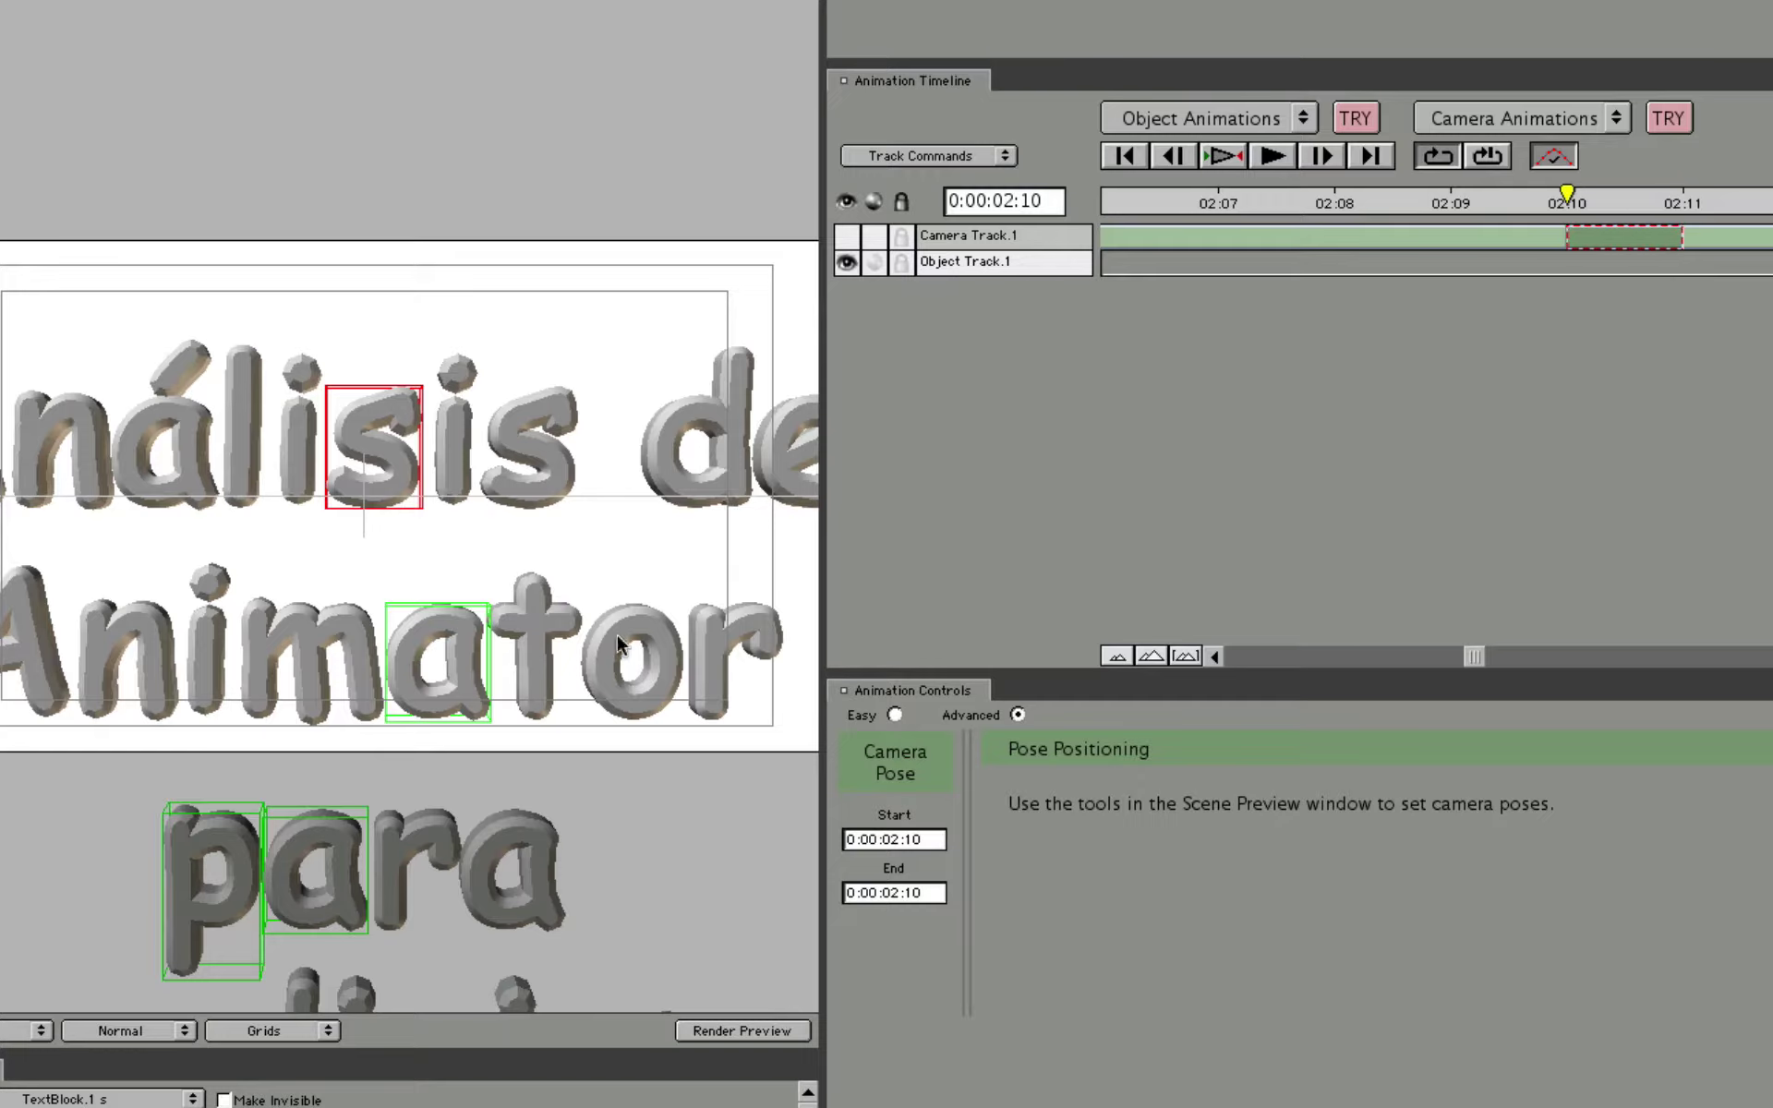
Pull the 2:10 camera pose back so the whole title fits, then show the full timeline.
left_click_drag(616, 644, 558, 734)
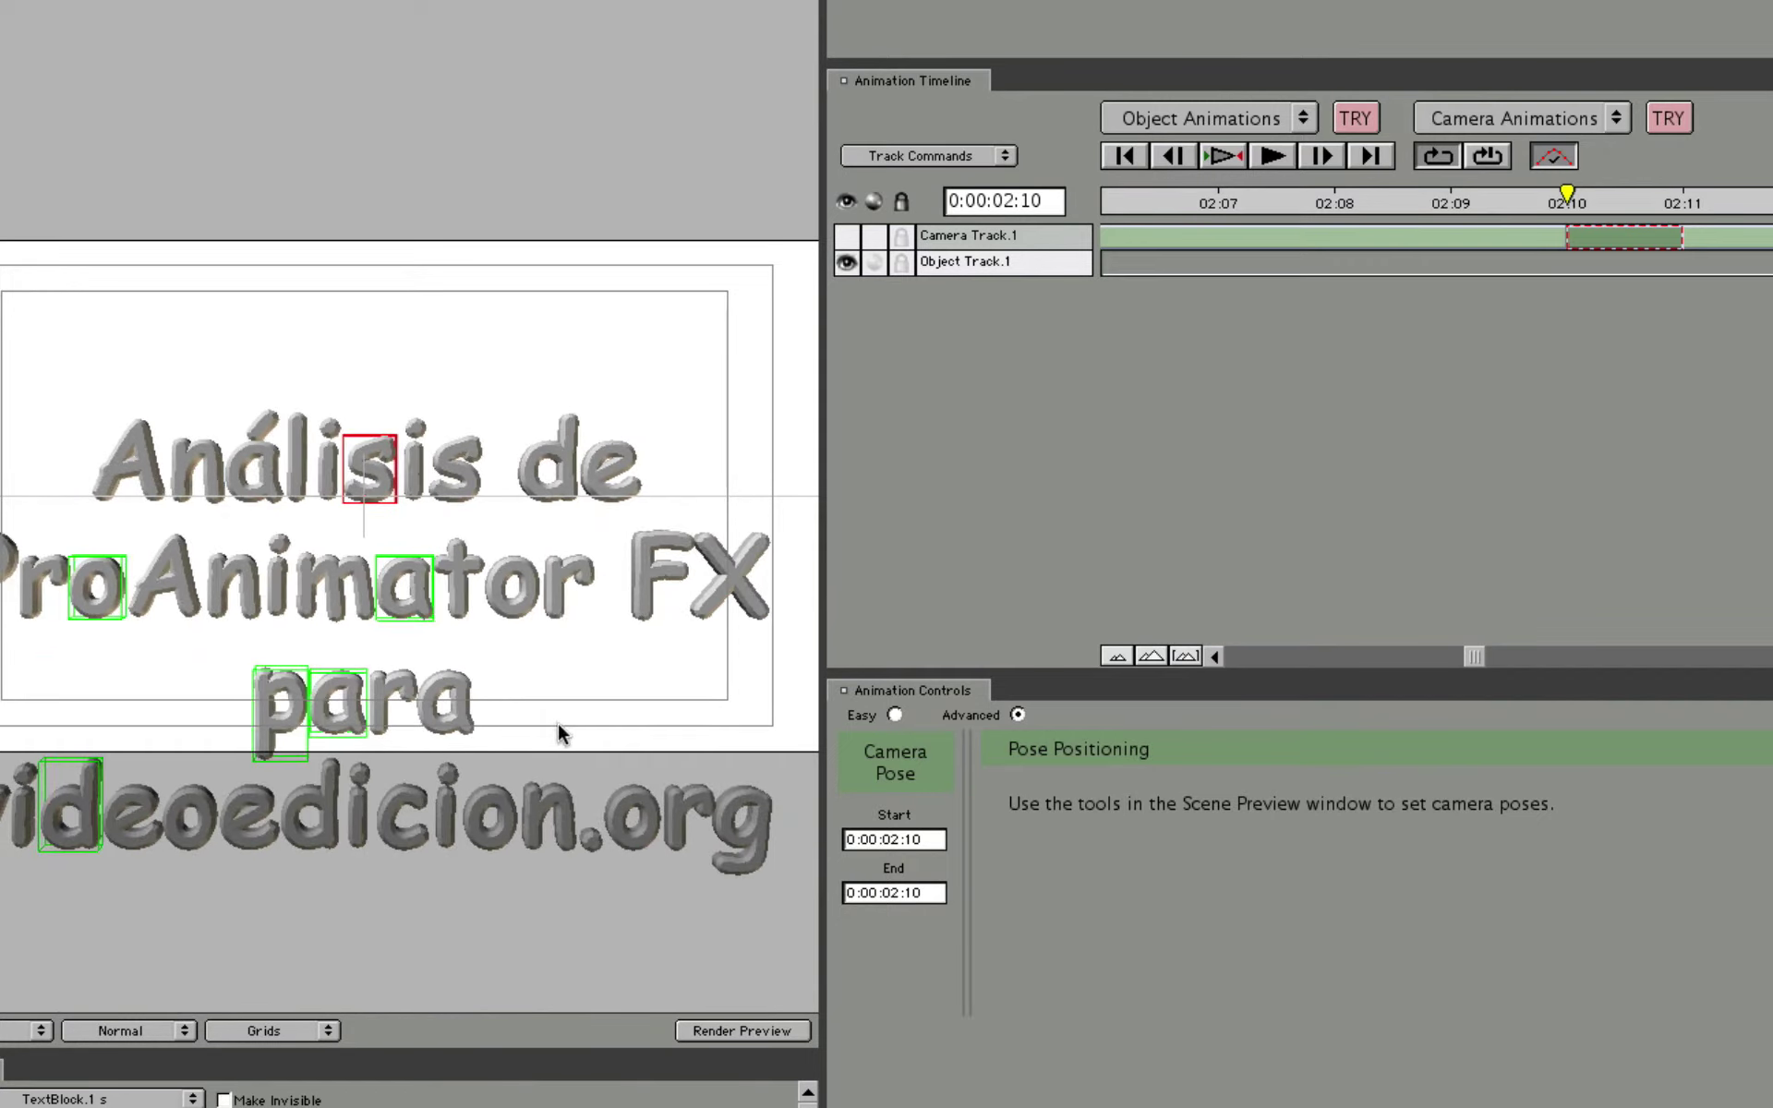
left_click_drag(386, 554, 378, 402)
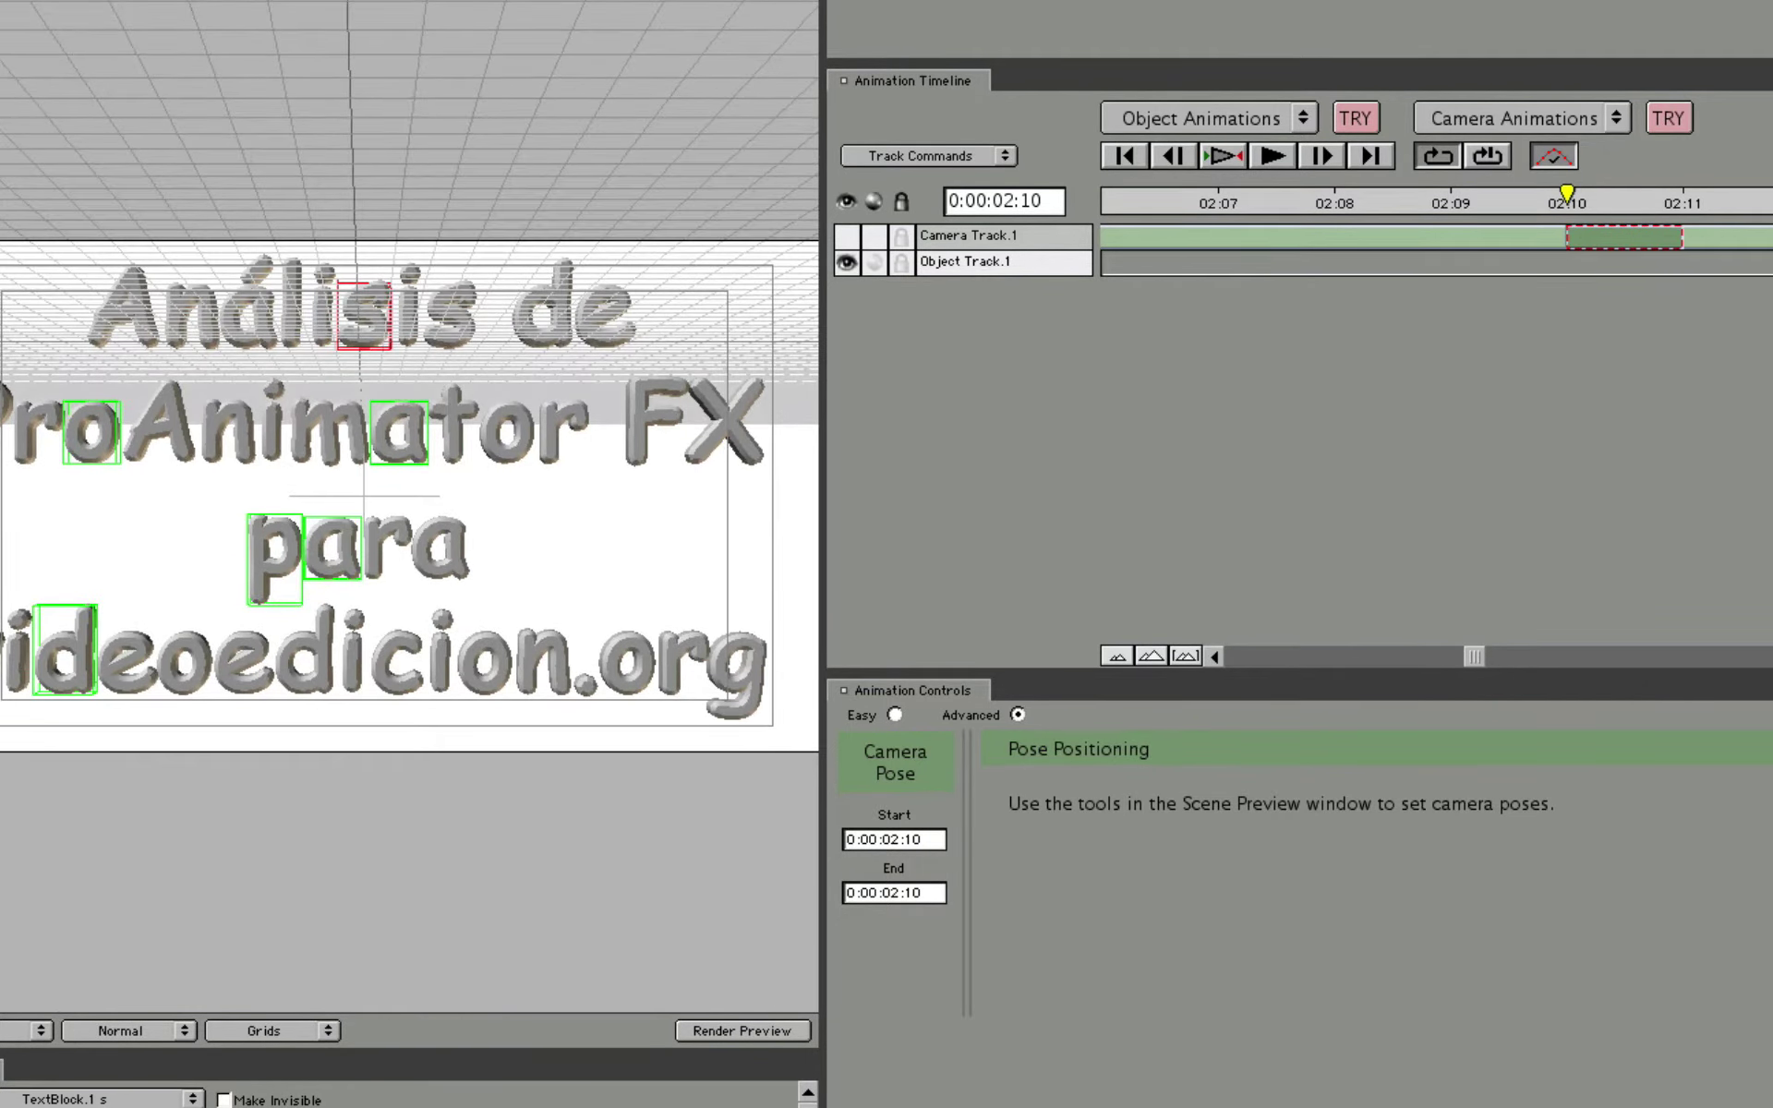
left_click_drag(364, 393, 362, 425)
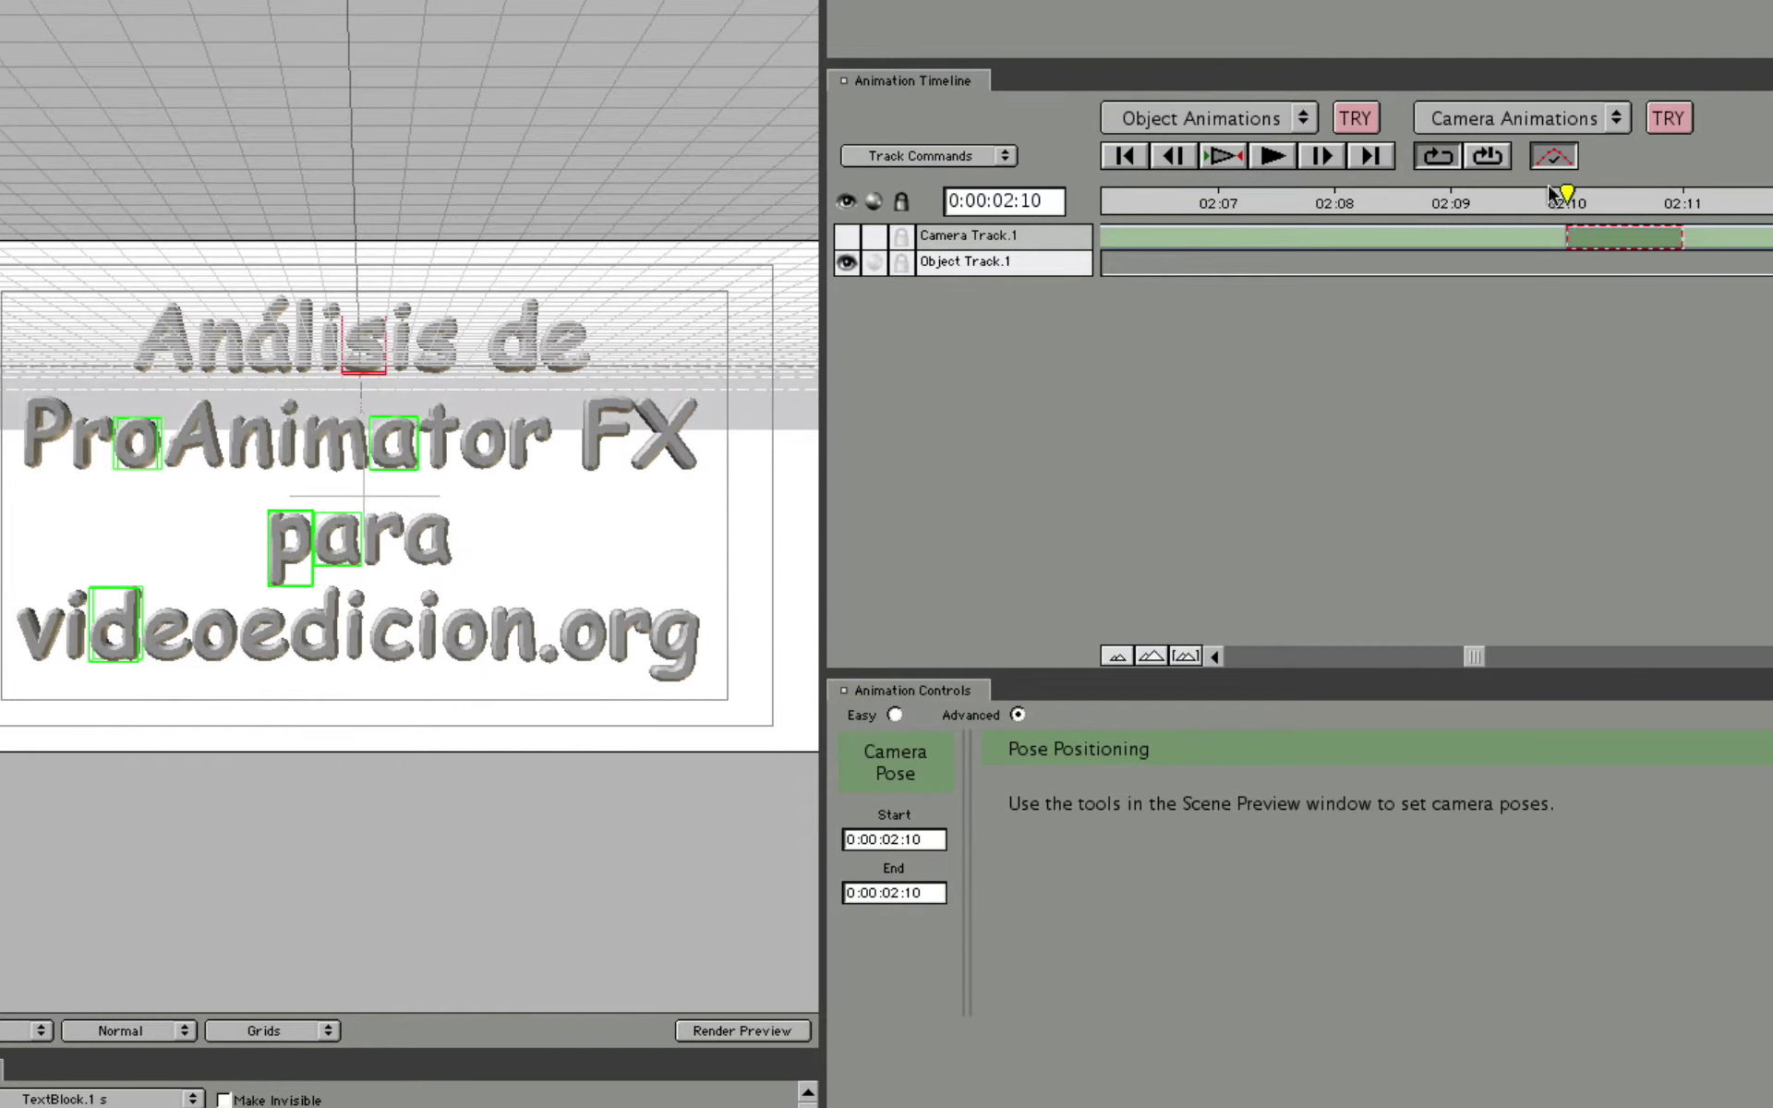
mouse_move(1505, 208)
left_mouse_down()
mouse_move(1215, 197)
mouse_move(1763, 201)
left_mouse_up()
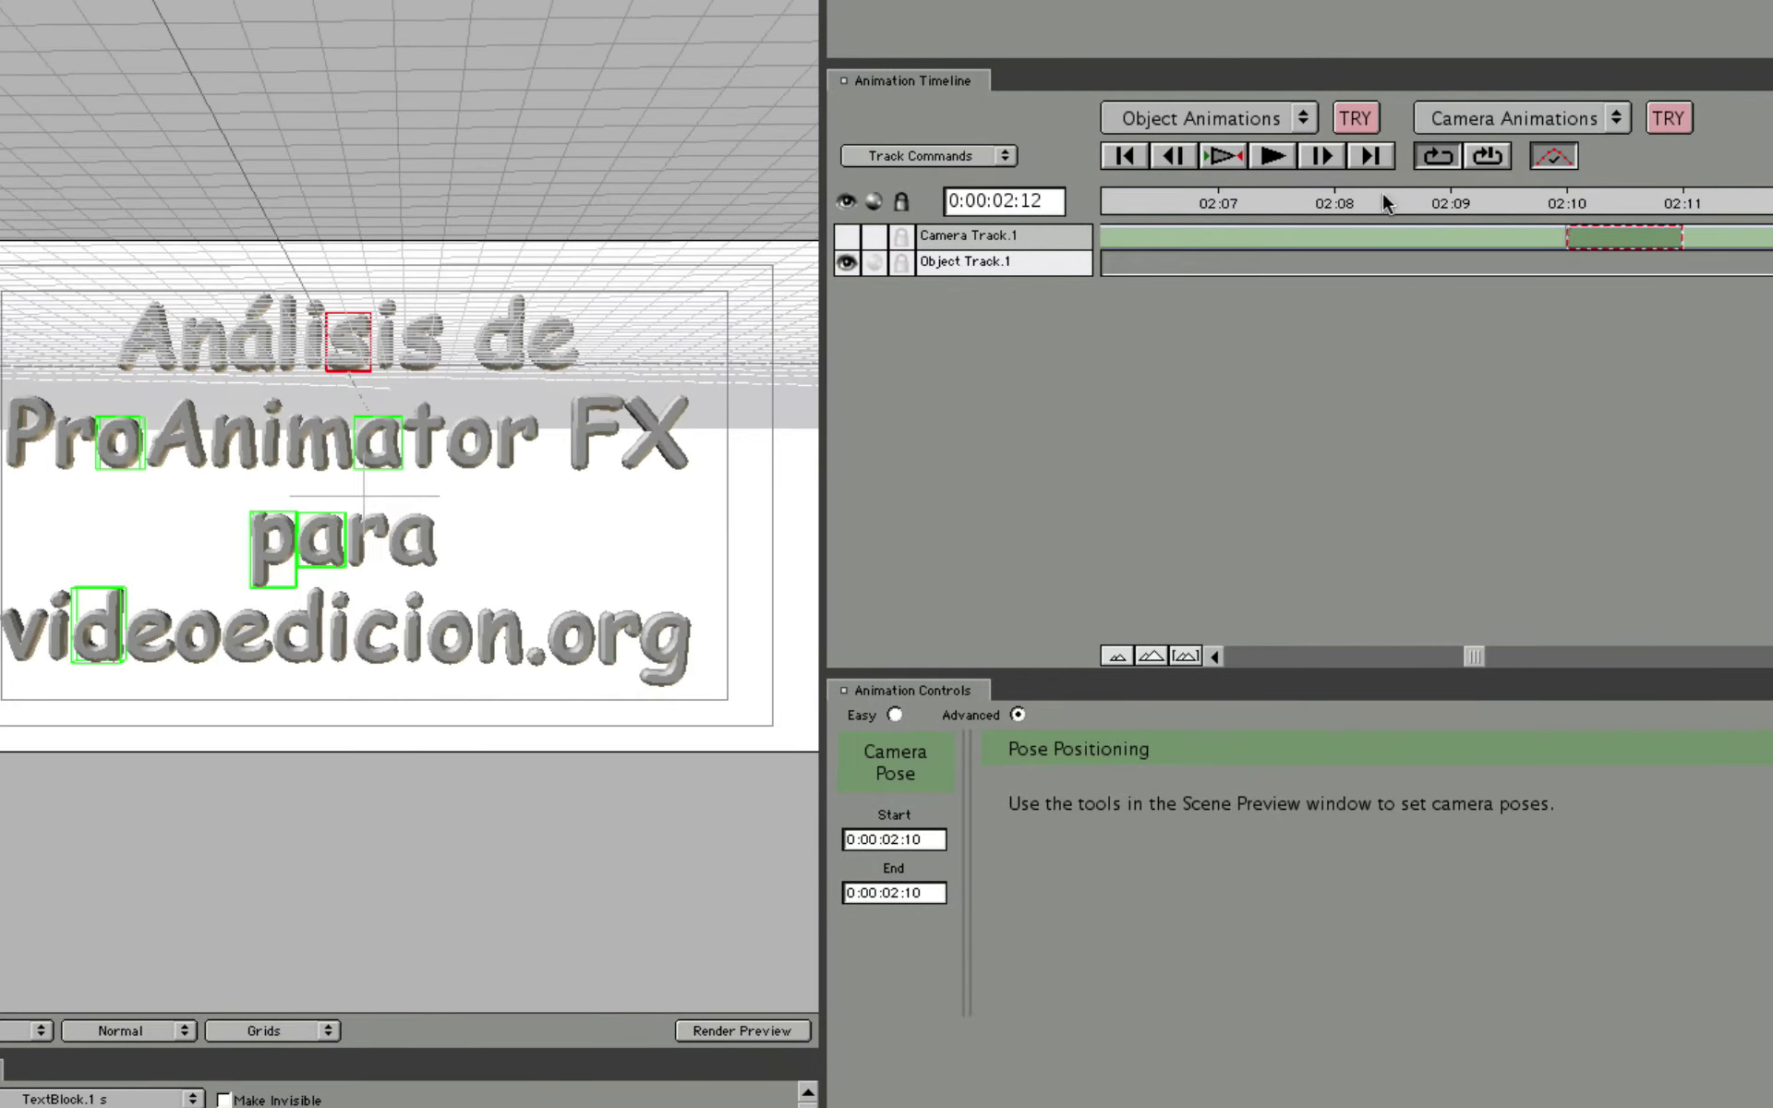
left_click(1188, 657)
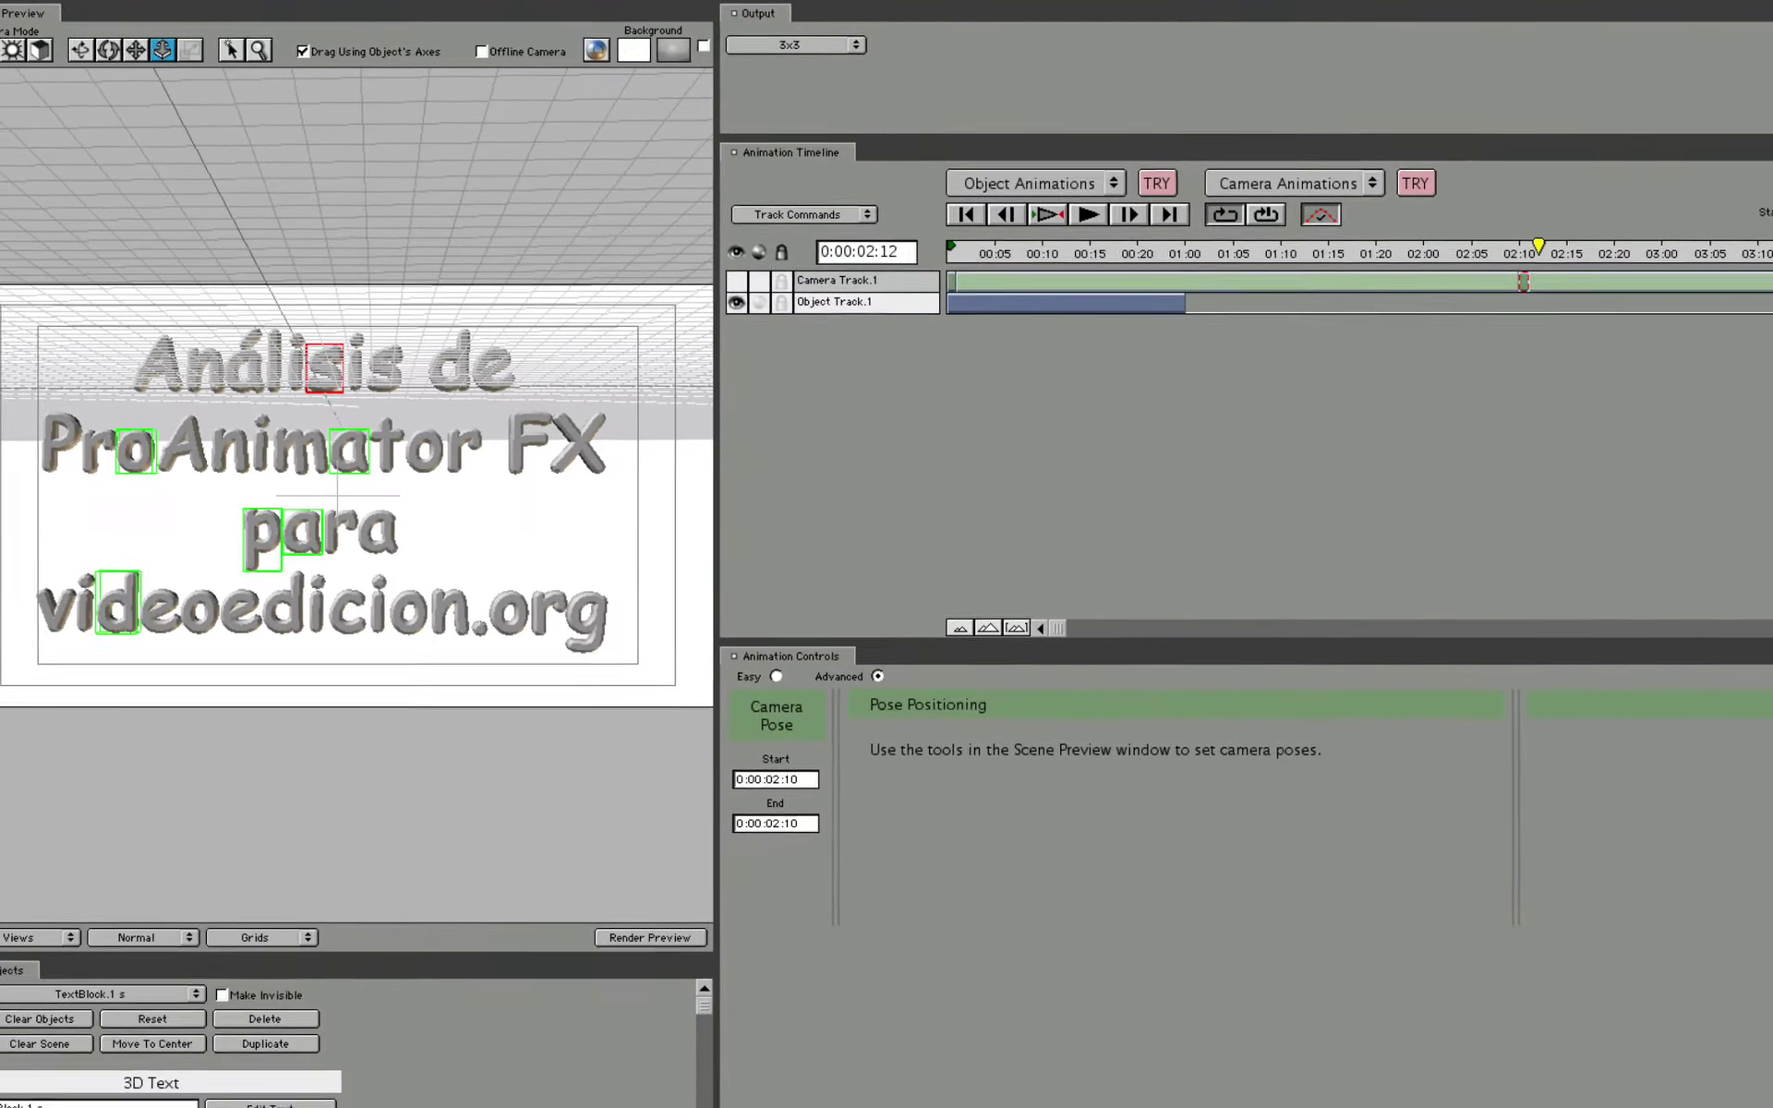
Extend the camera pose to span 0:00:01:19–0:00:02:15 and check framing at 2:01.
key("space")
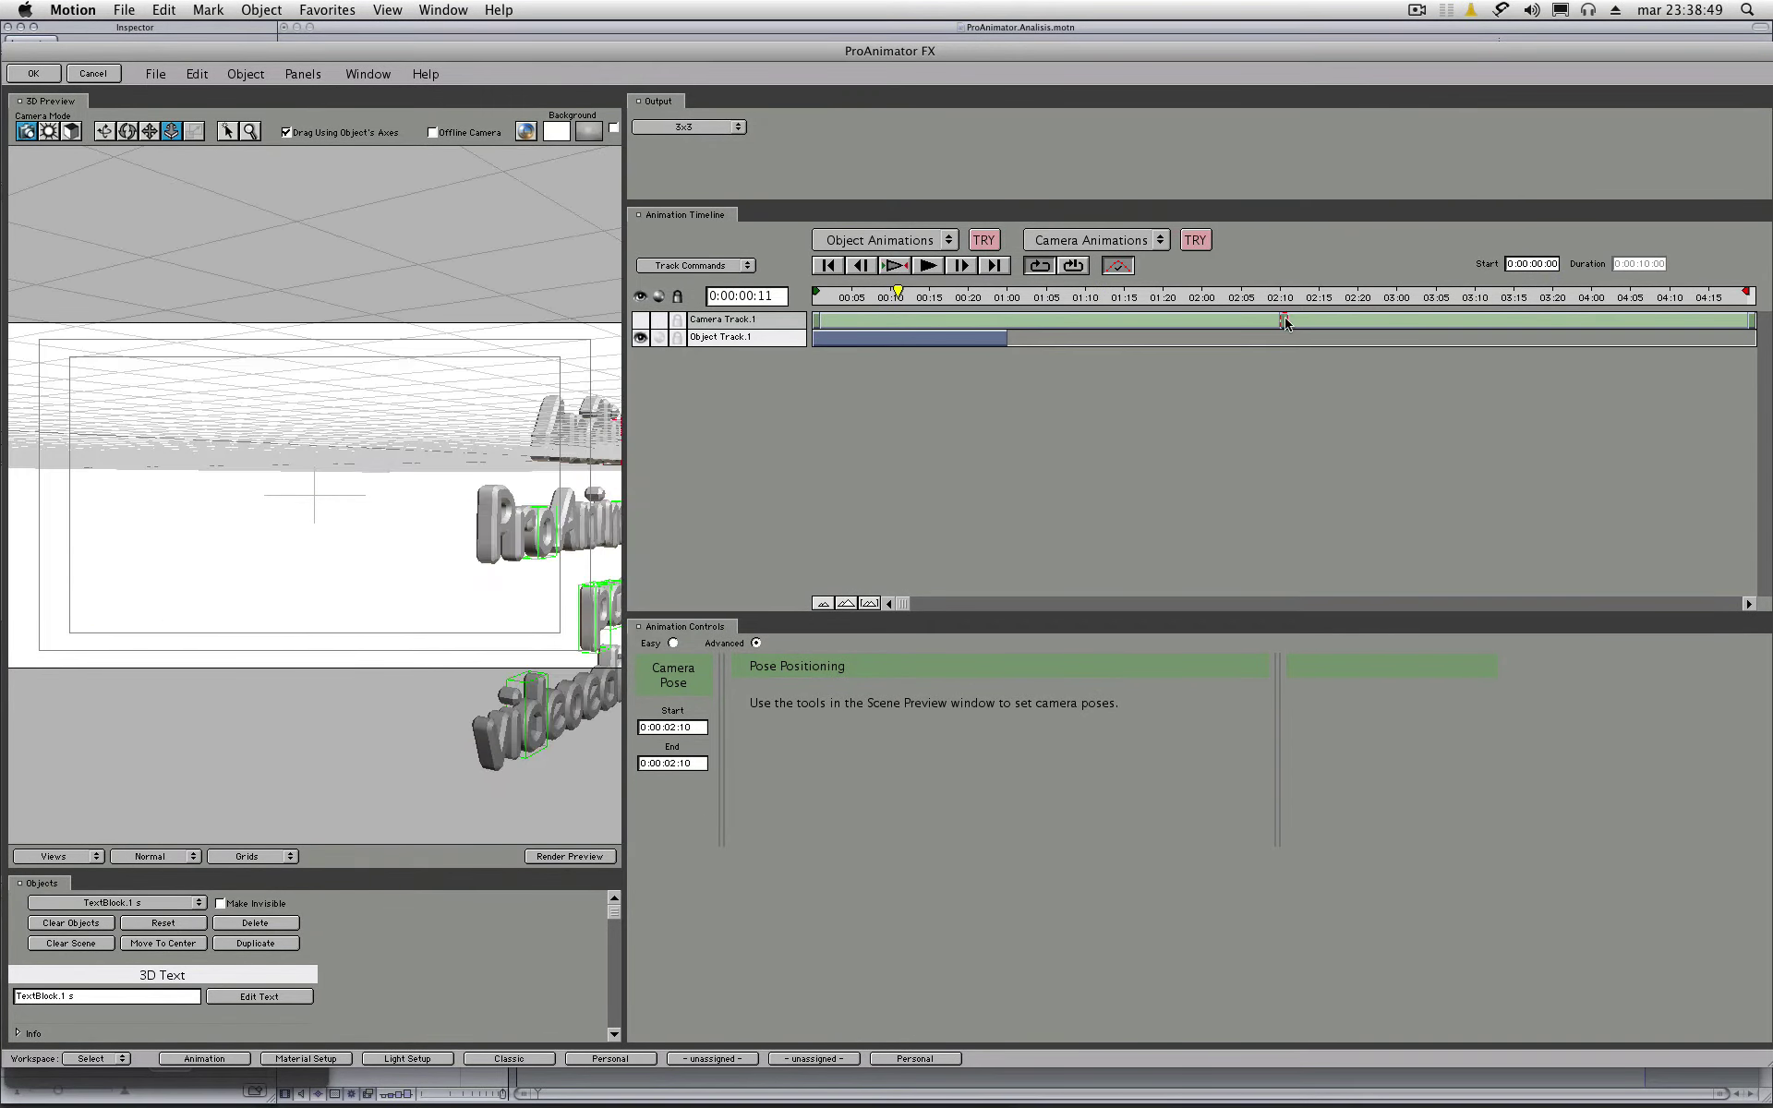
mouse_move(1284, 321)
left_mouse_down()
mouse_move(1311, 321)
mouse_move(1174, 319)
left_mouse_up()
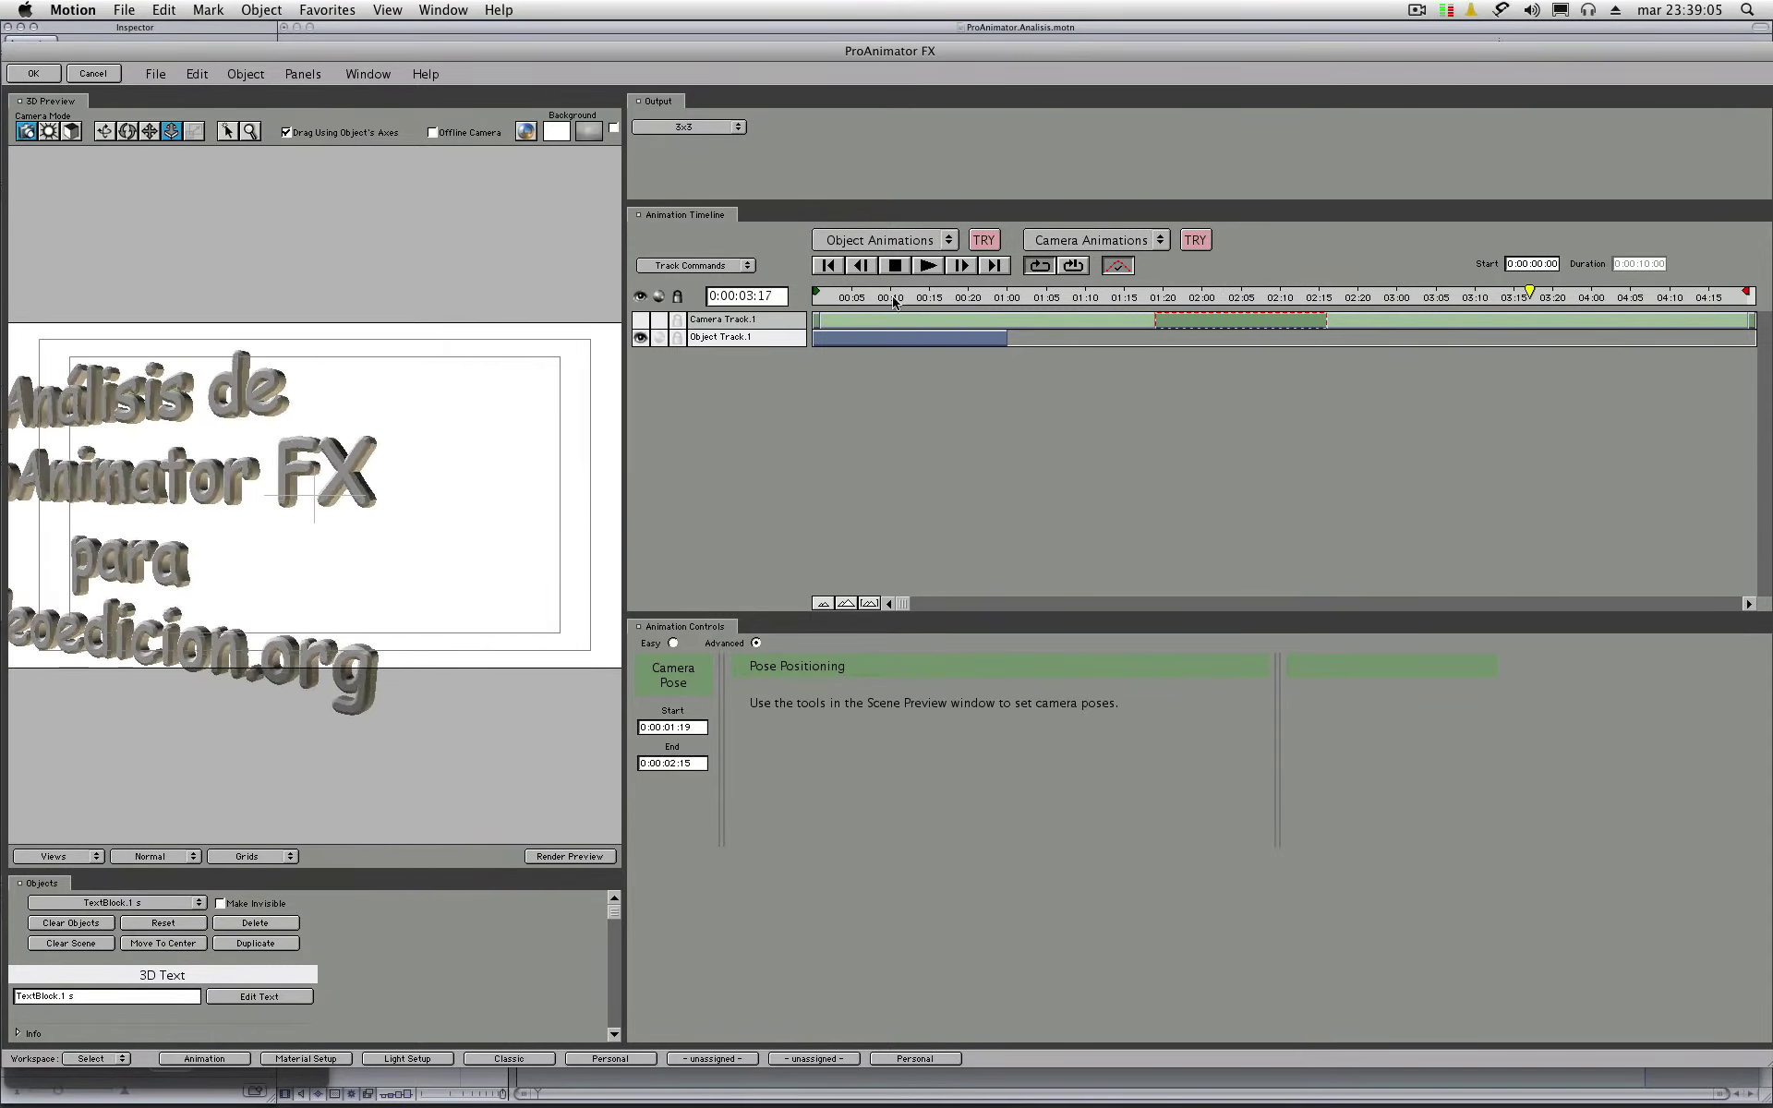
left_click(1212, 304)
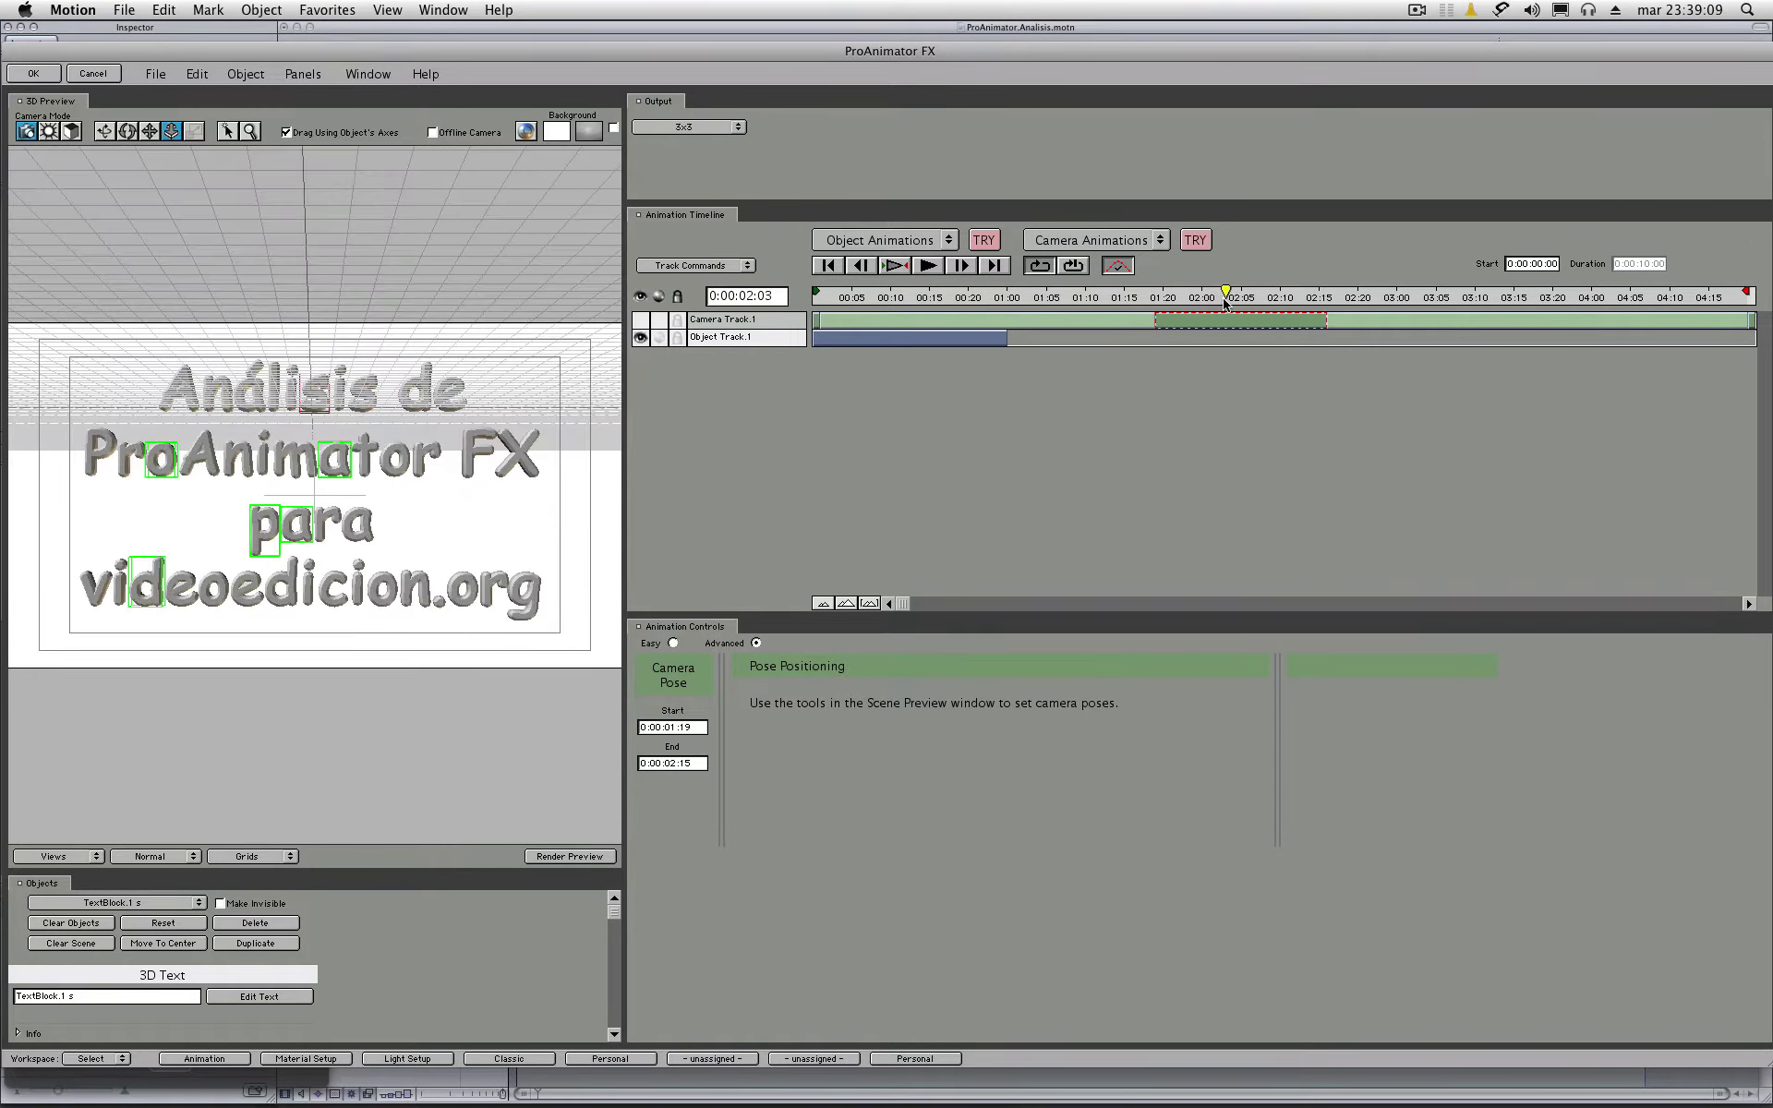
left_click(892, 242)
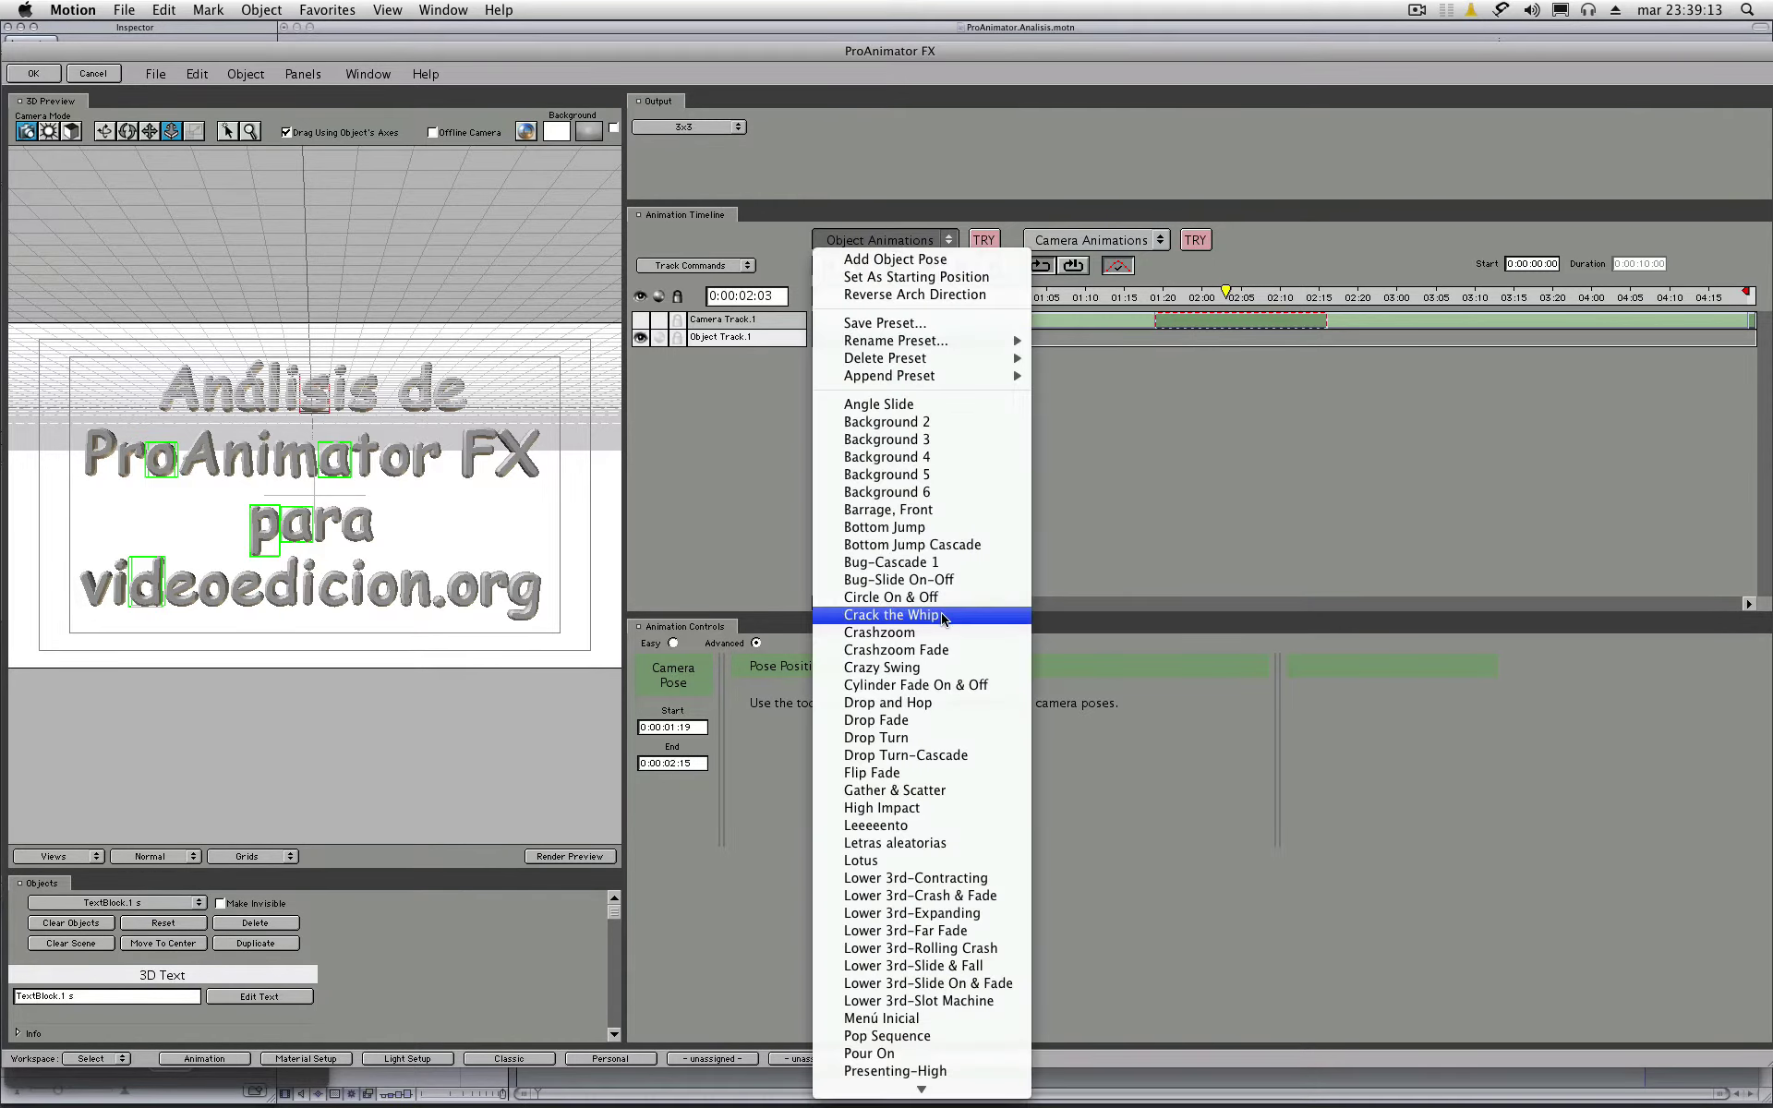
left_click(947, 572)
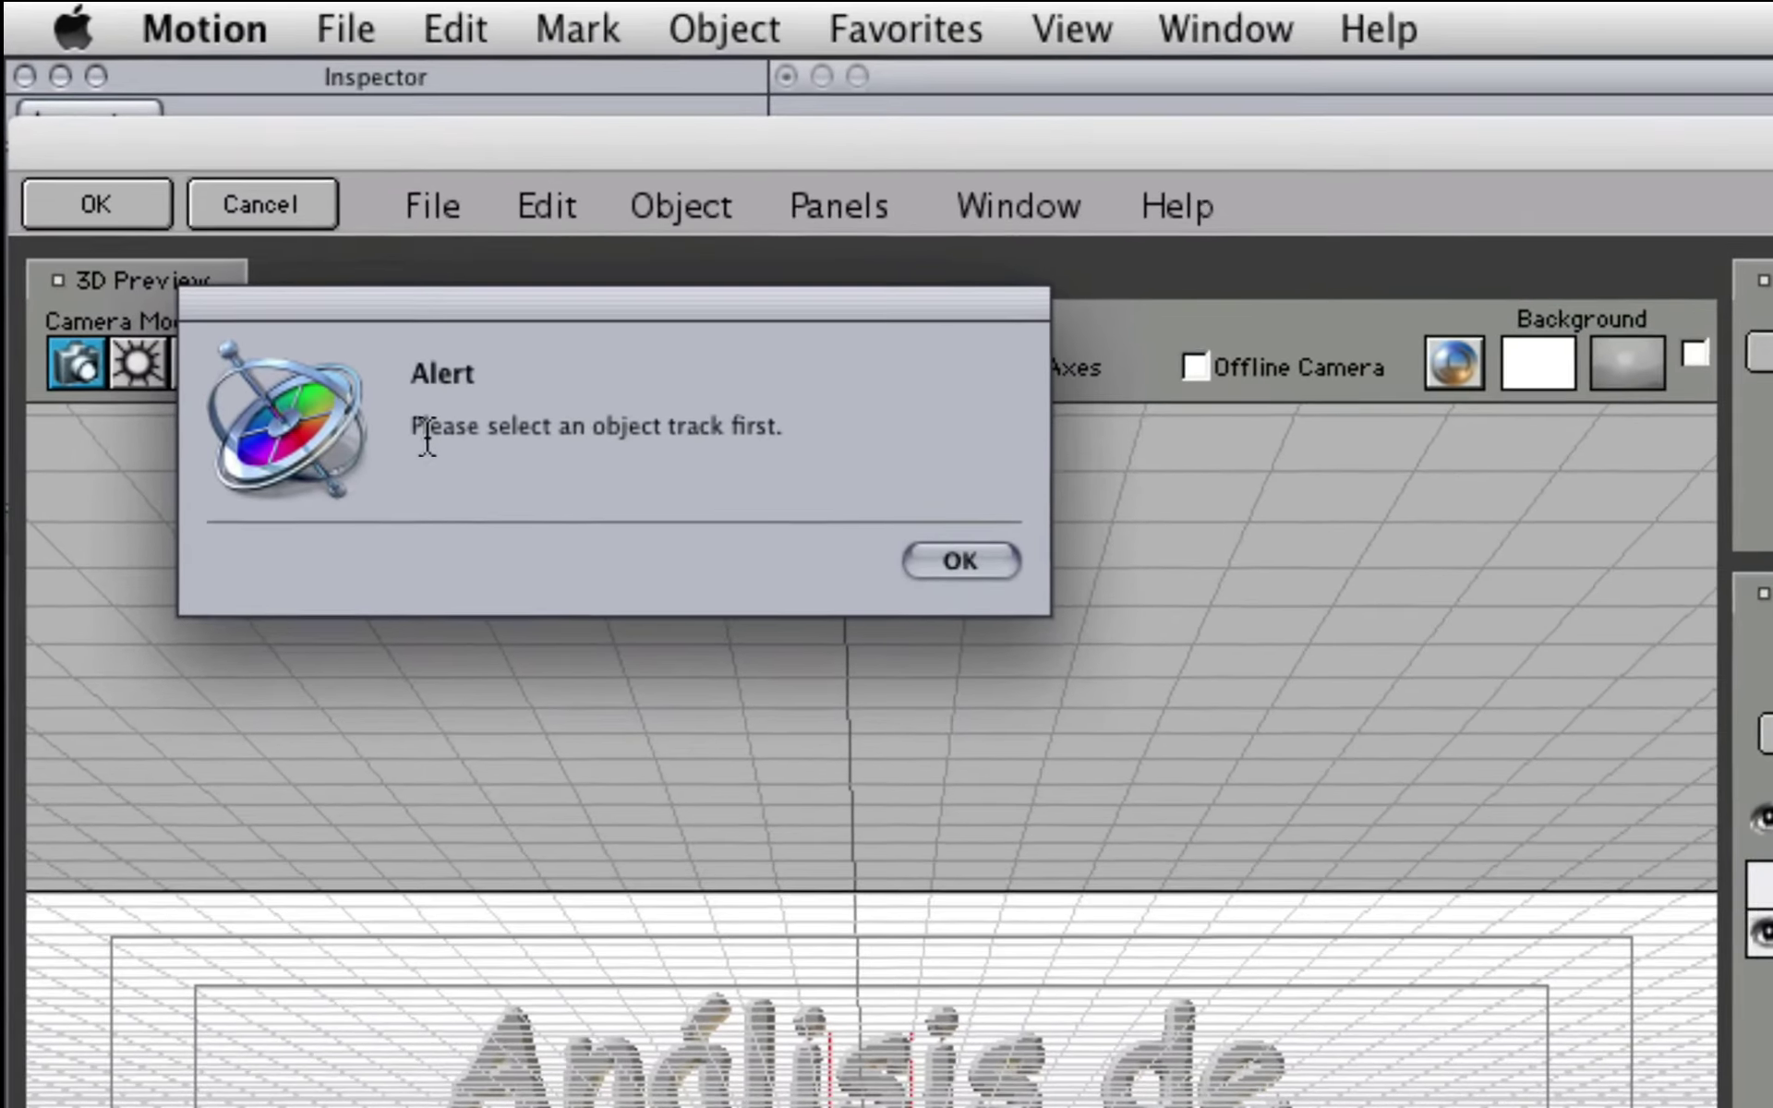
left_click_drag(285, 298, 556, 301)
left_click(848, 456)
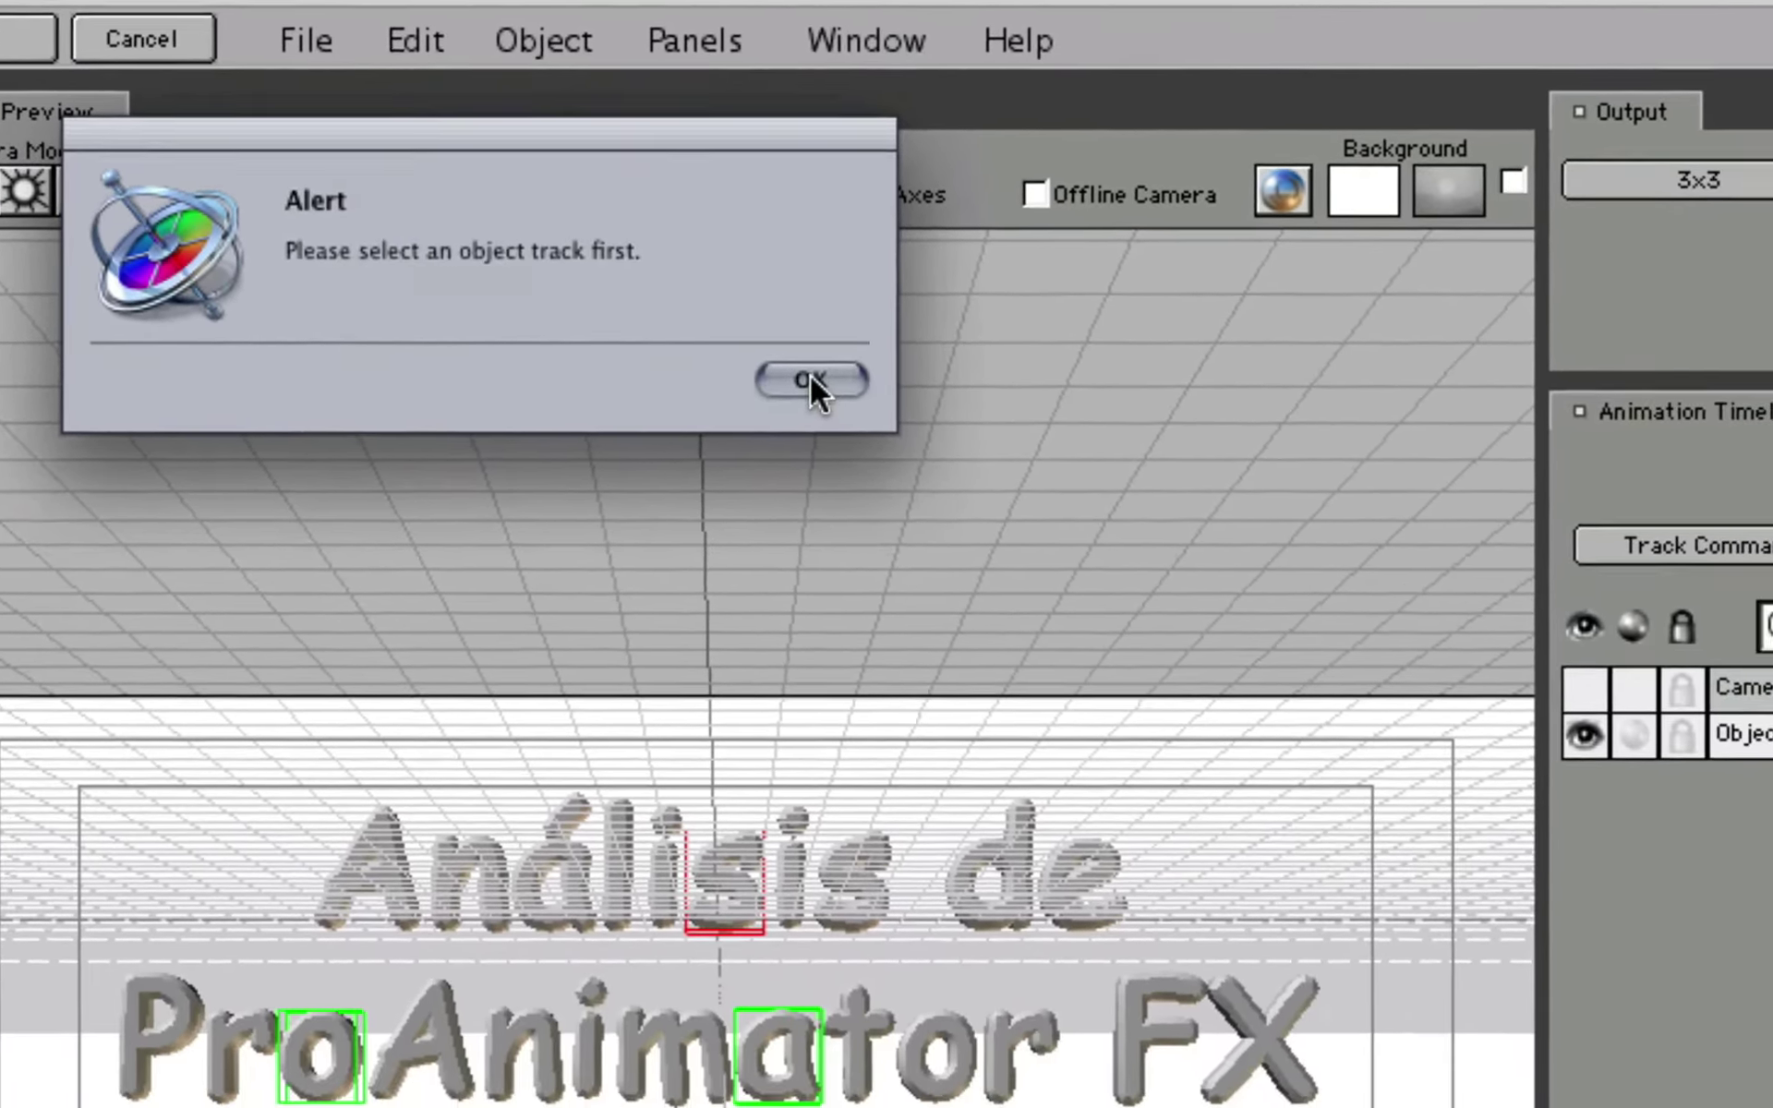
left_click(877, 447)
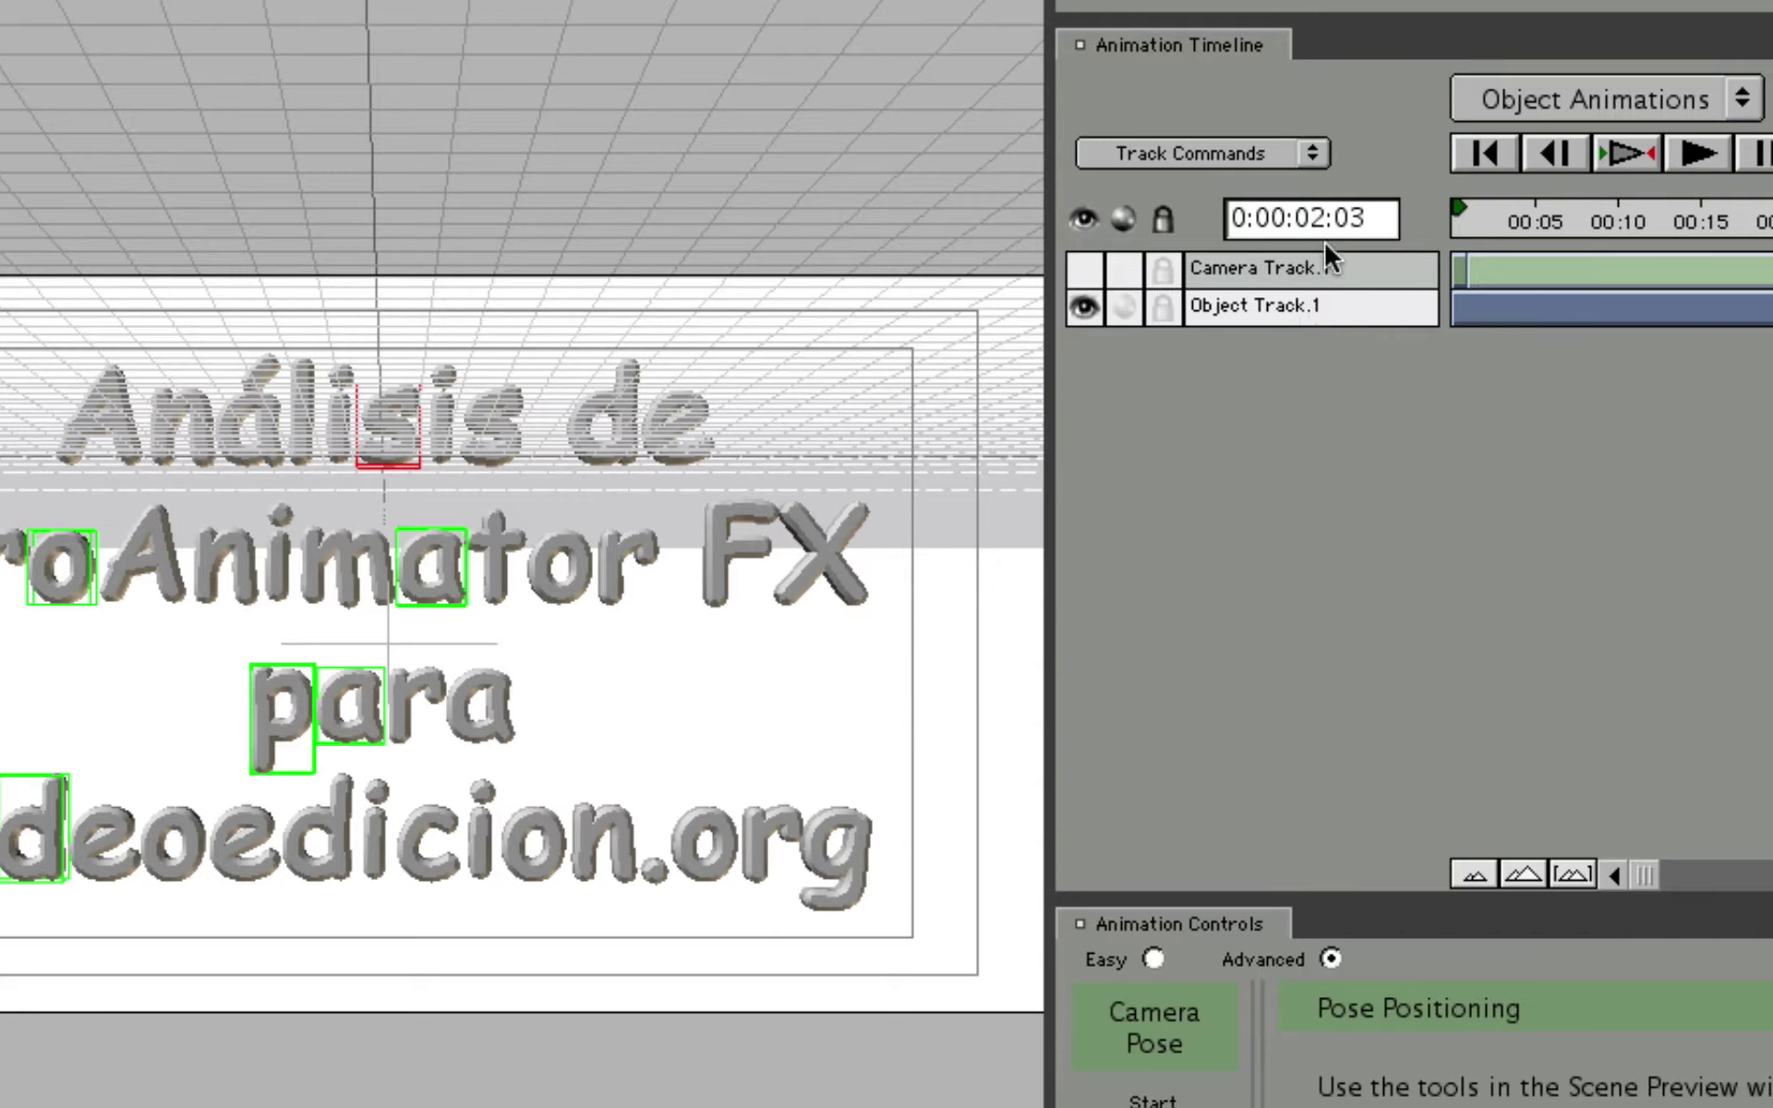
Select Object Track.1, toggle the text's visibility, and rename the track 'Texto Prueba'.
left_click(1261, 309)
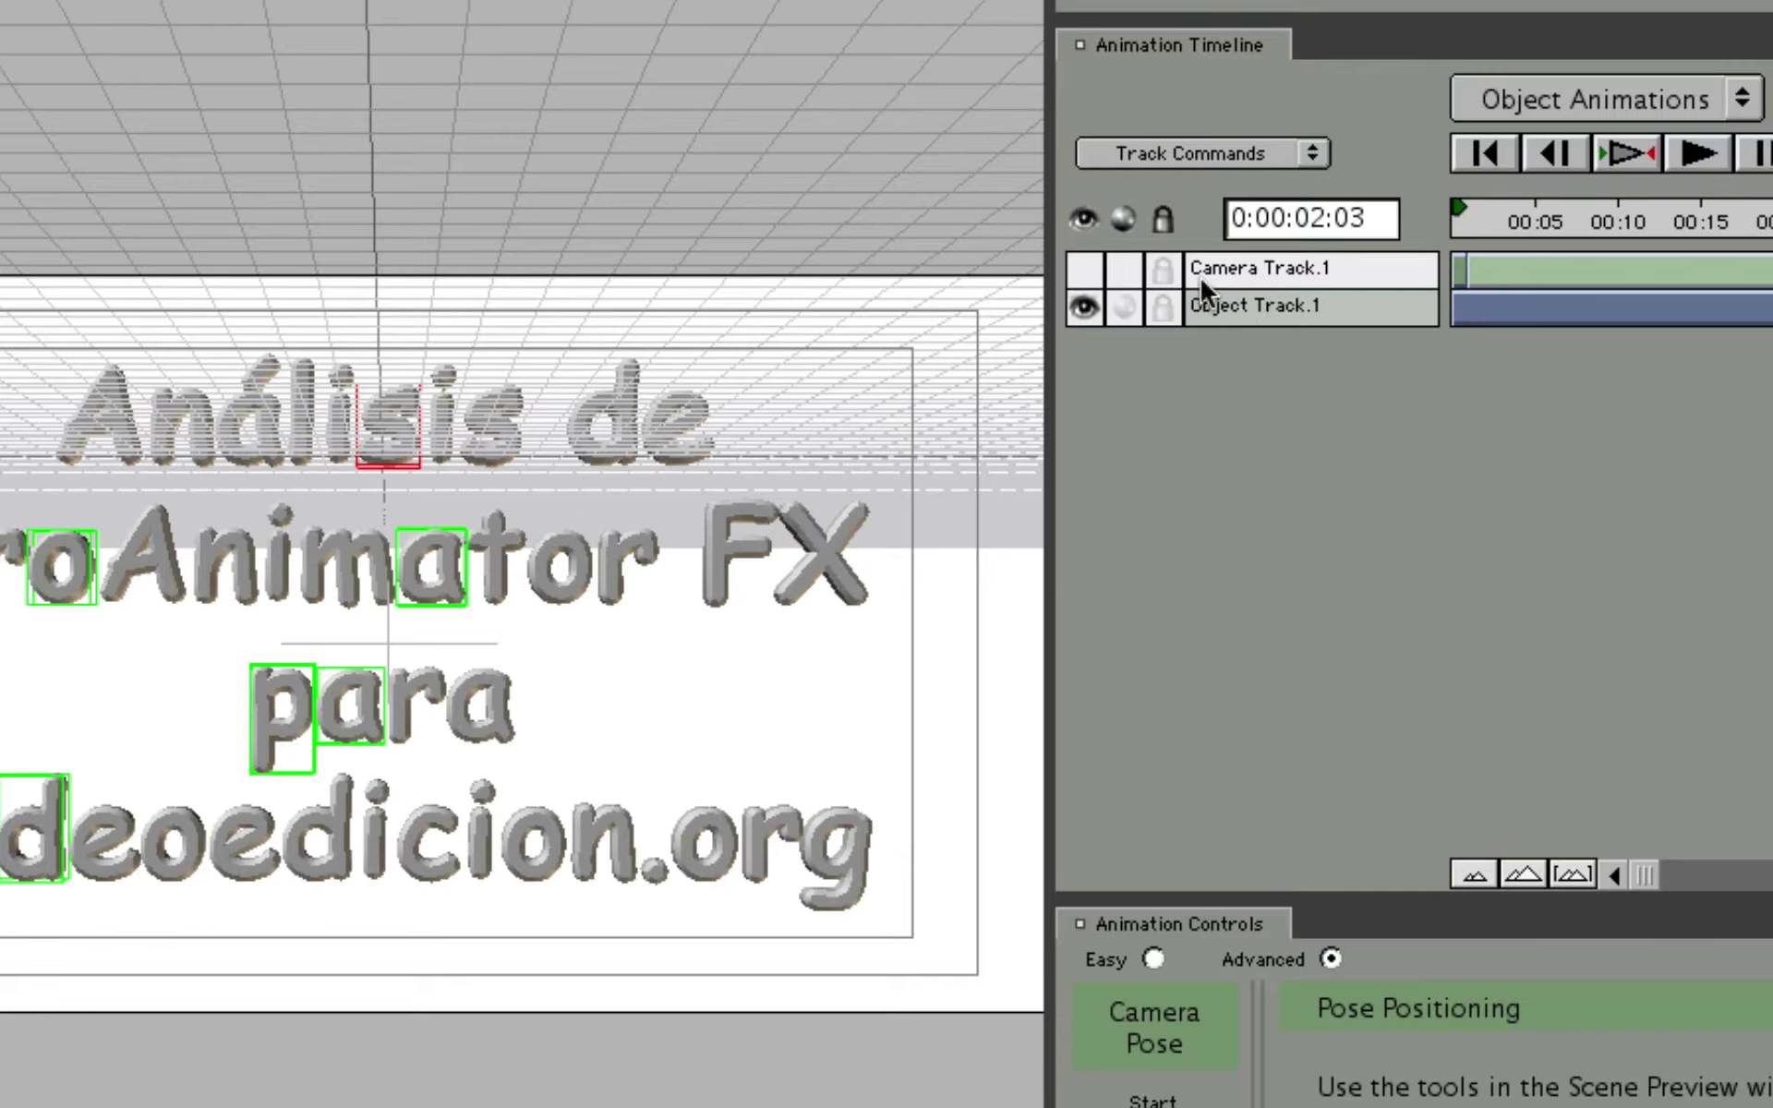
left_click(1083, 307)
left_click(1085, 308)
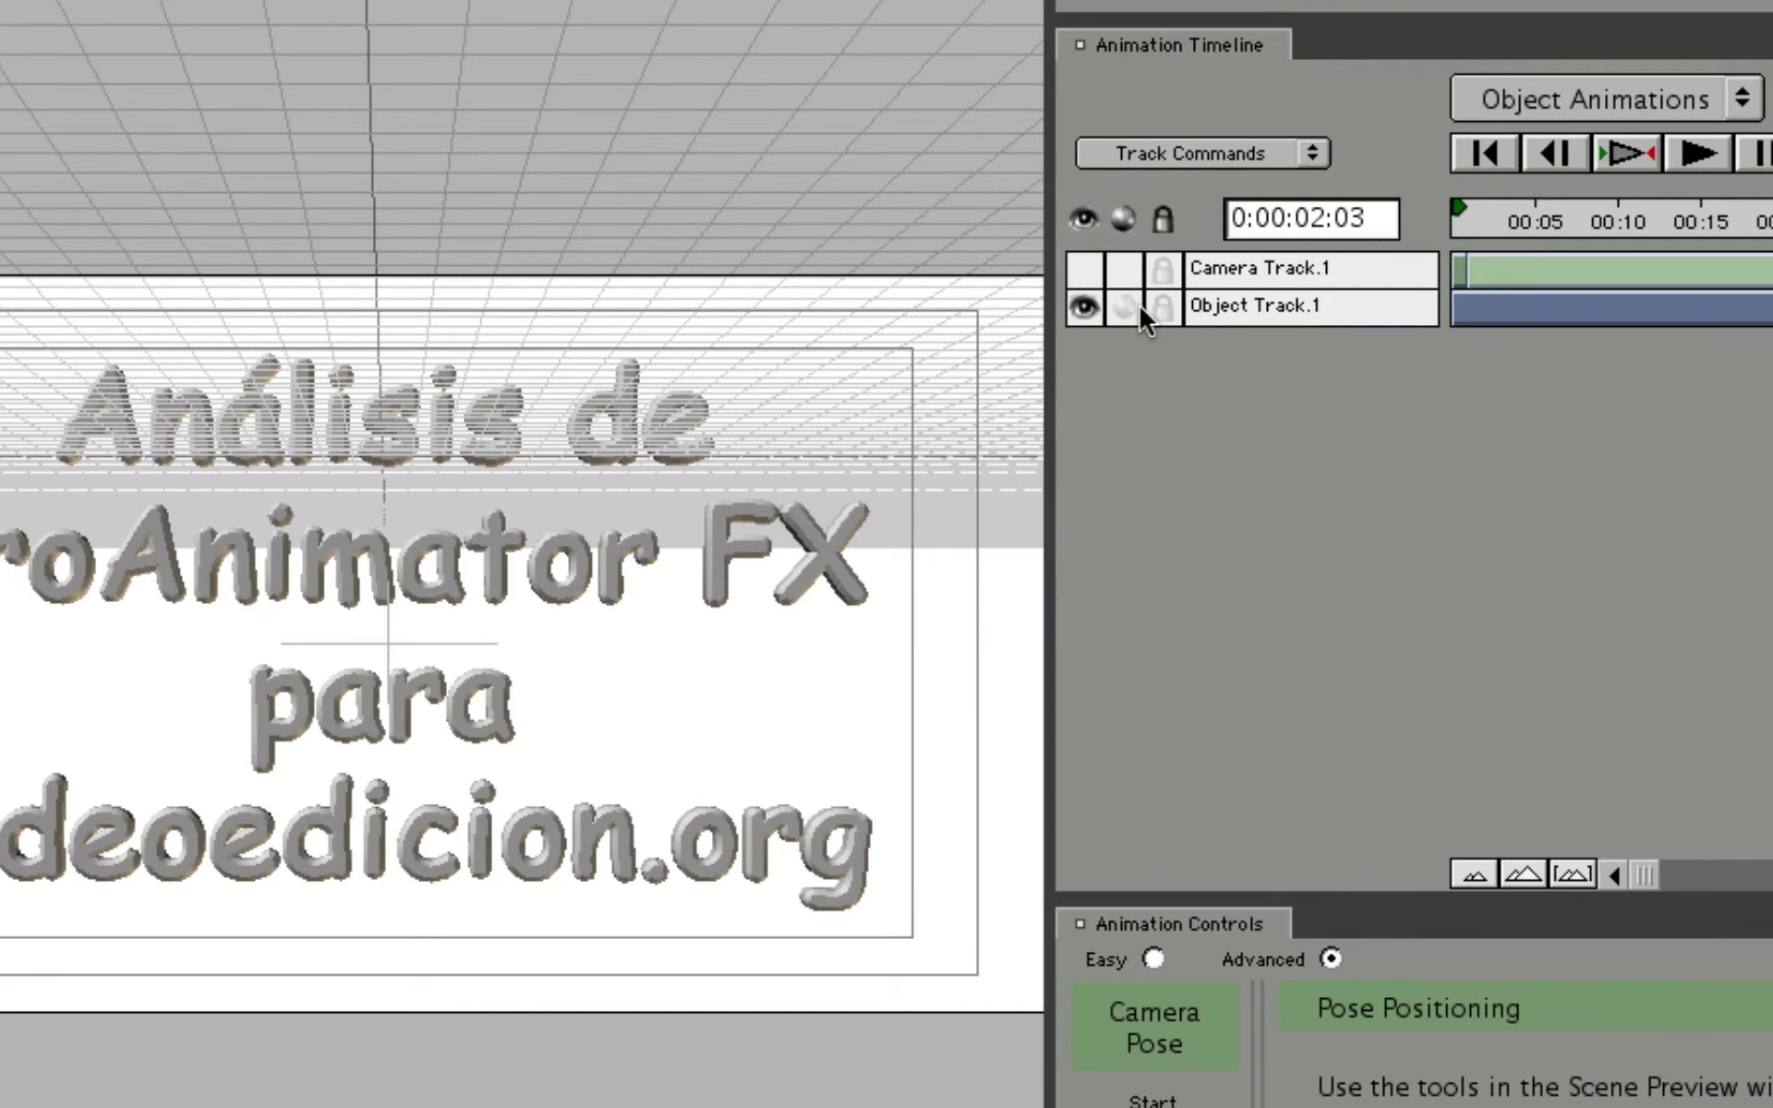
left_click(1280, 314)
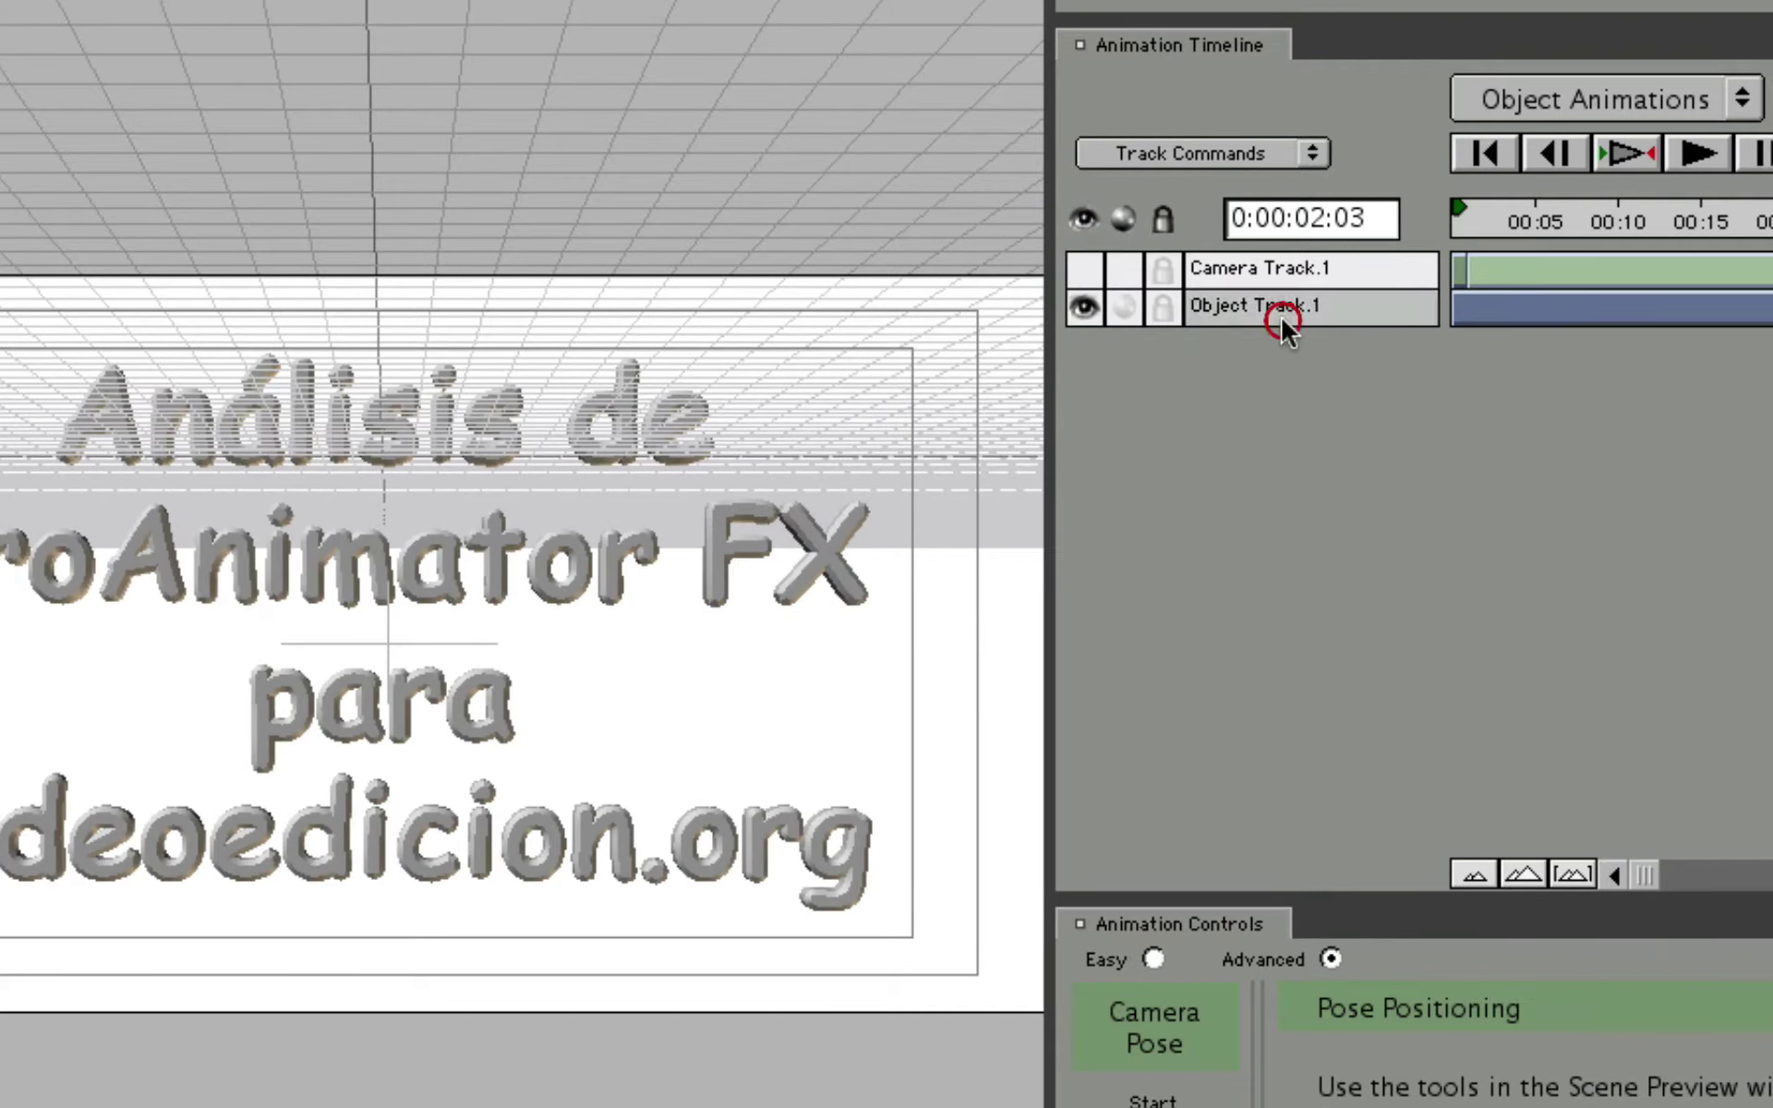
double_click(1302, 309)
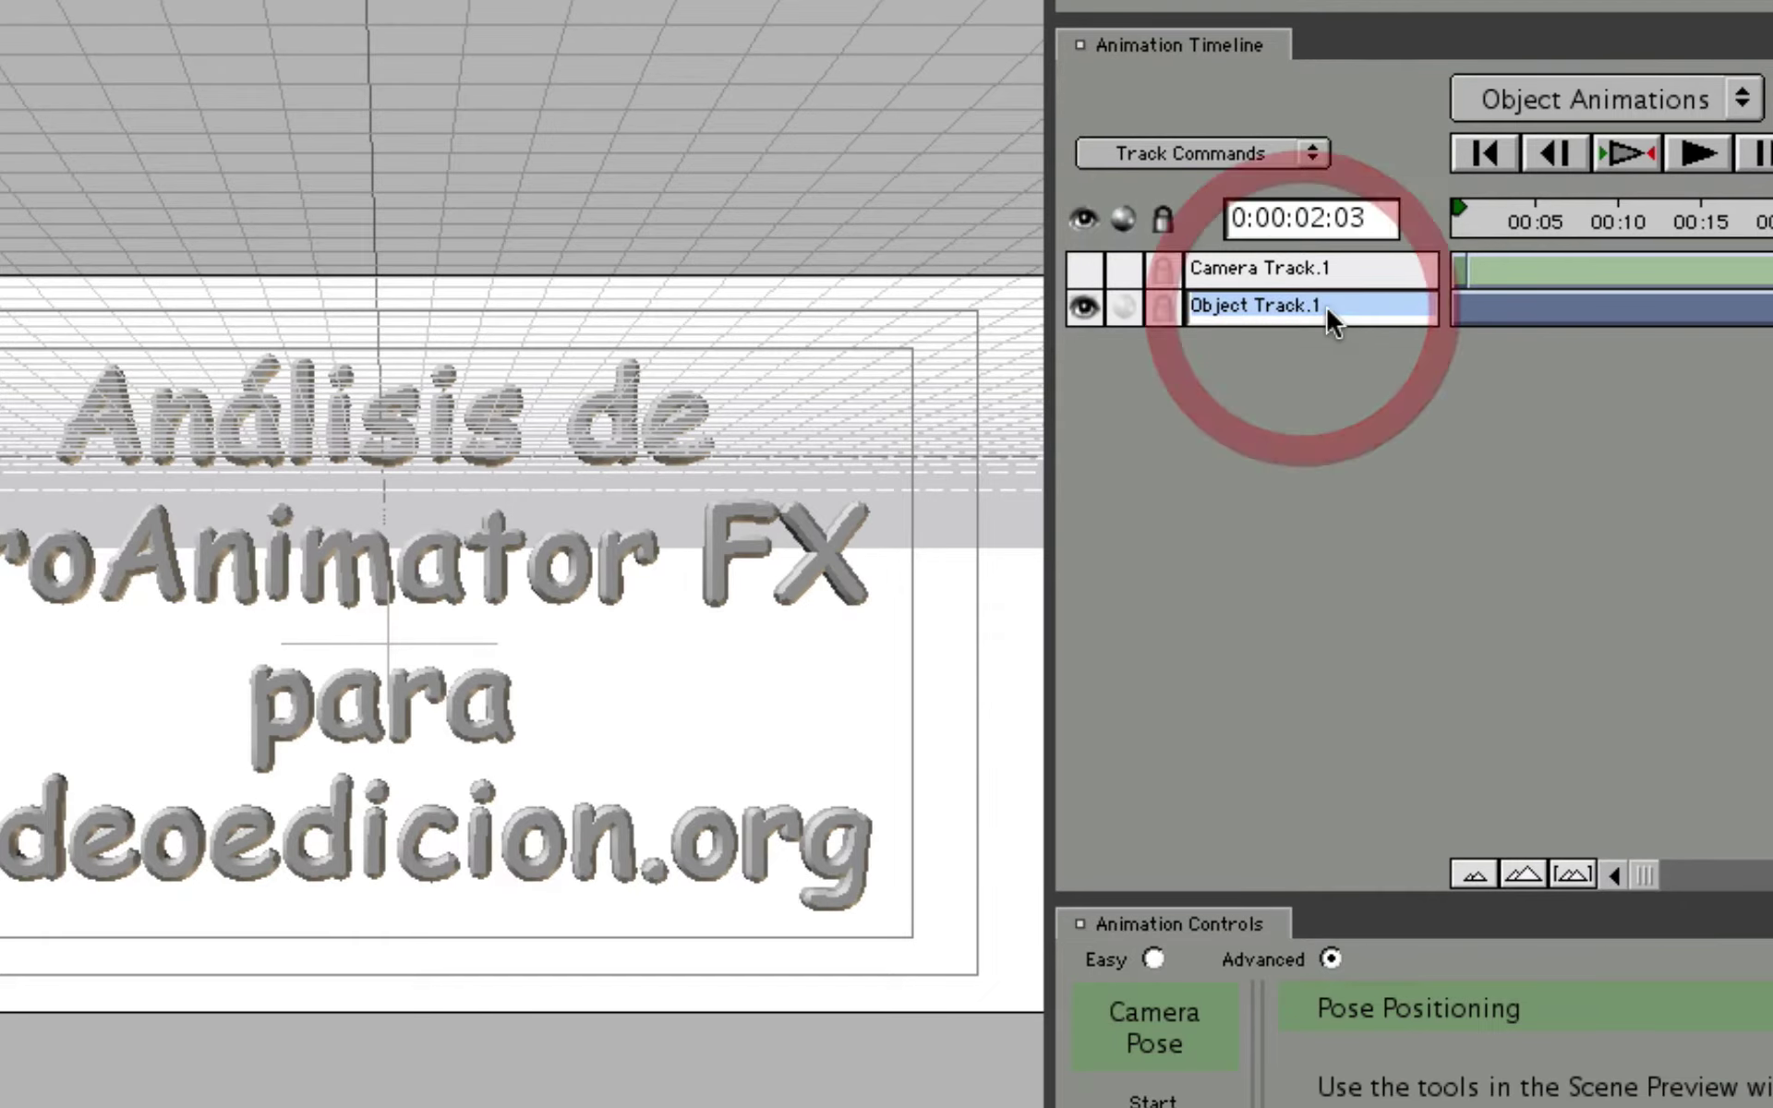
type("Texto")
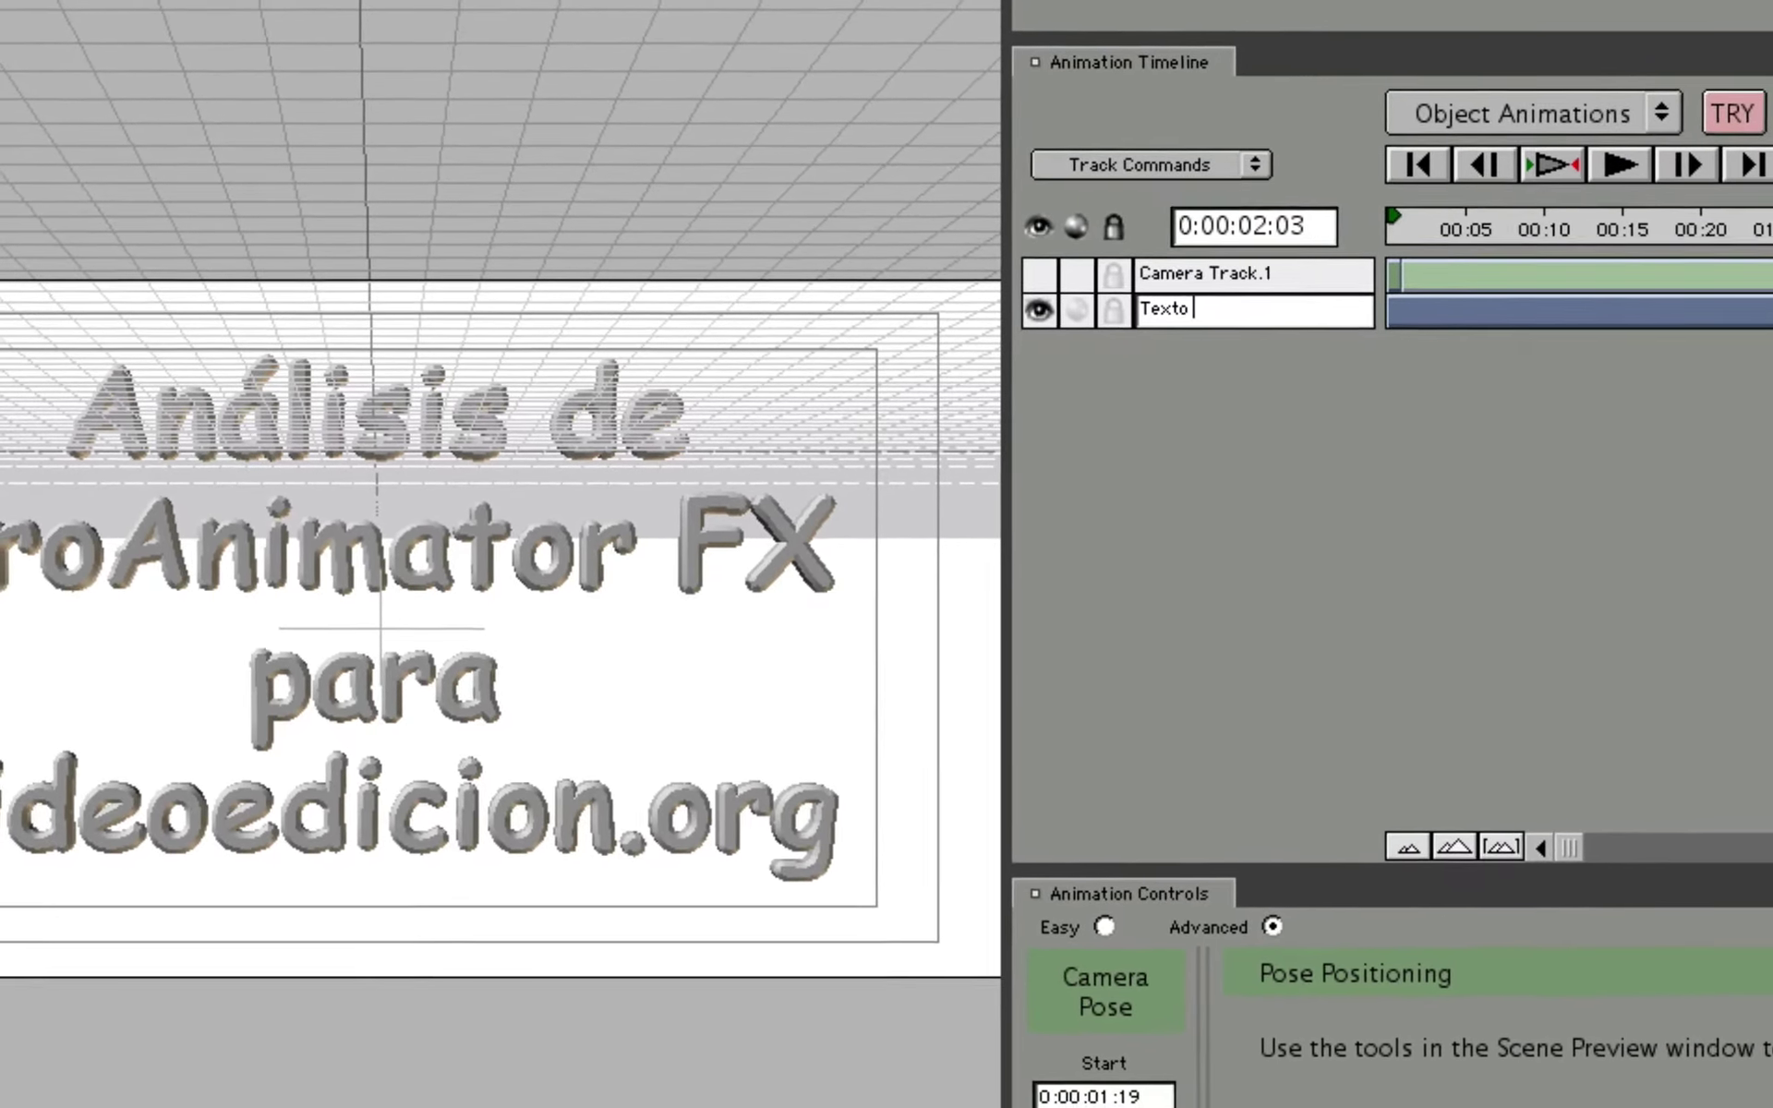
type(" Prueba")
key("Return")
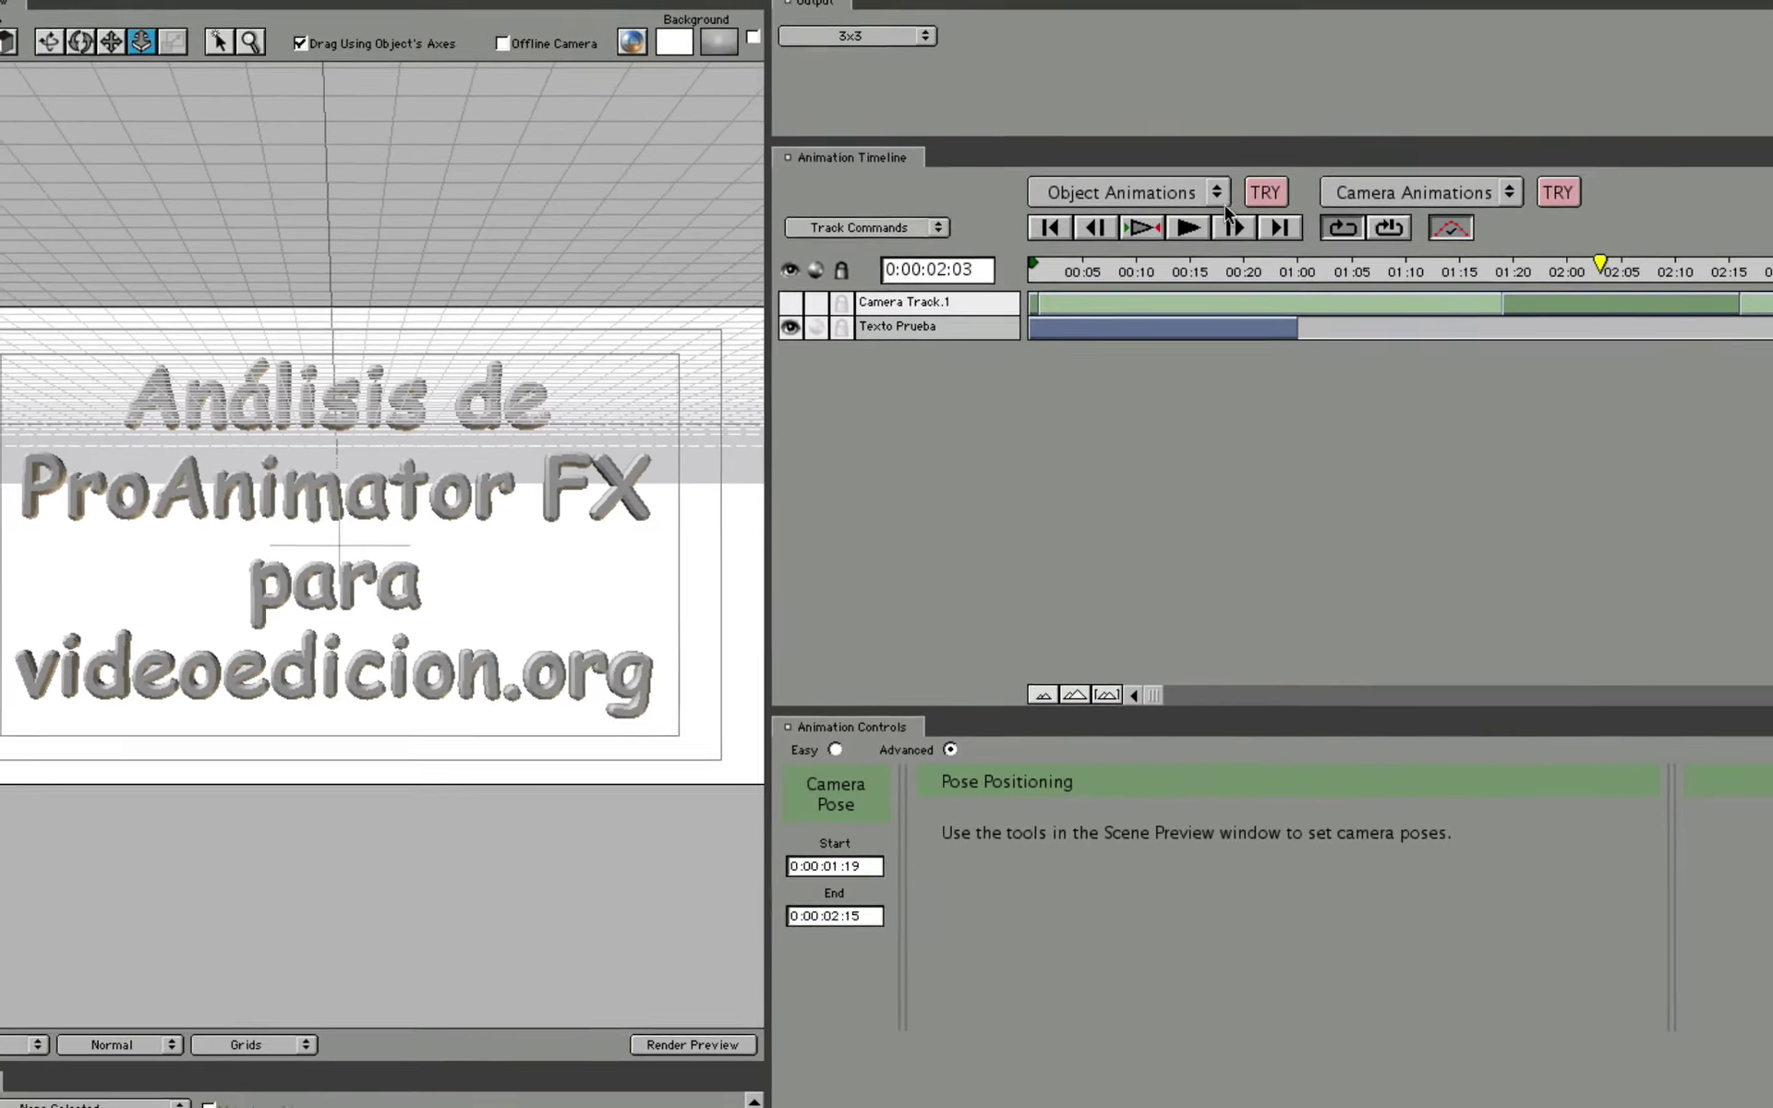
Try the Crazy Swing preset on Texto Prueba, then replace it with Ripple Shove.
left_click(1182, 182)
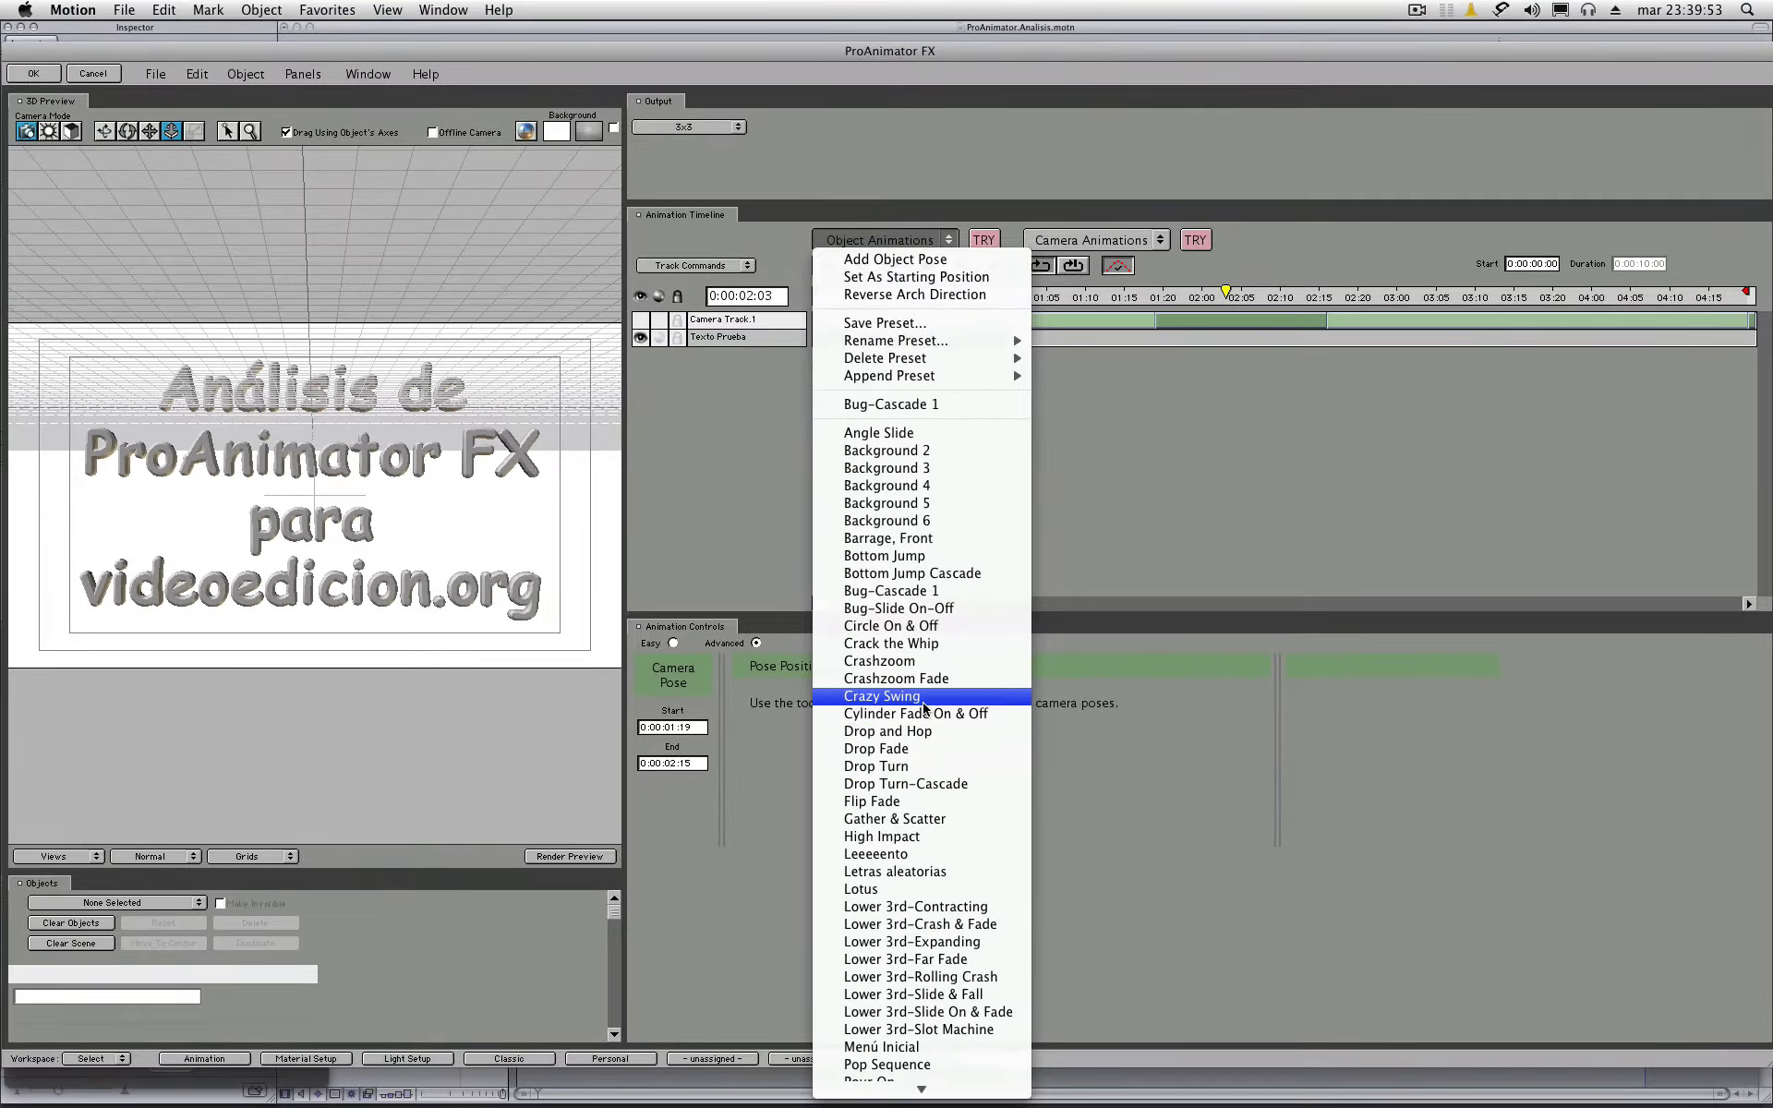
left_click(923, 702)
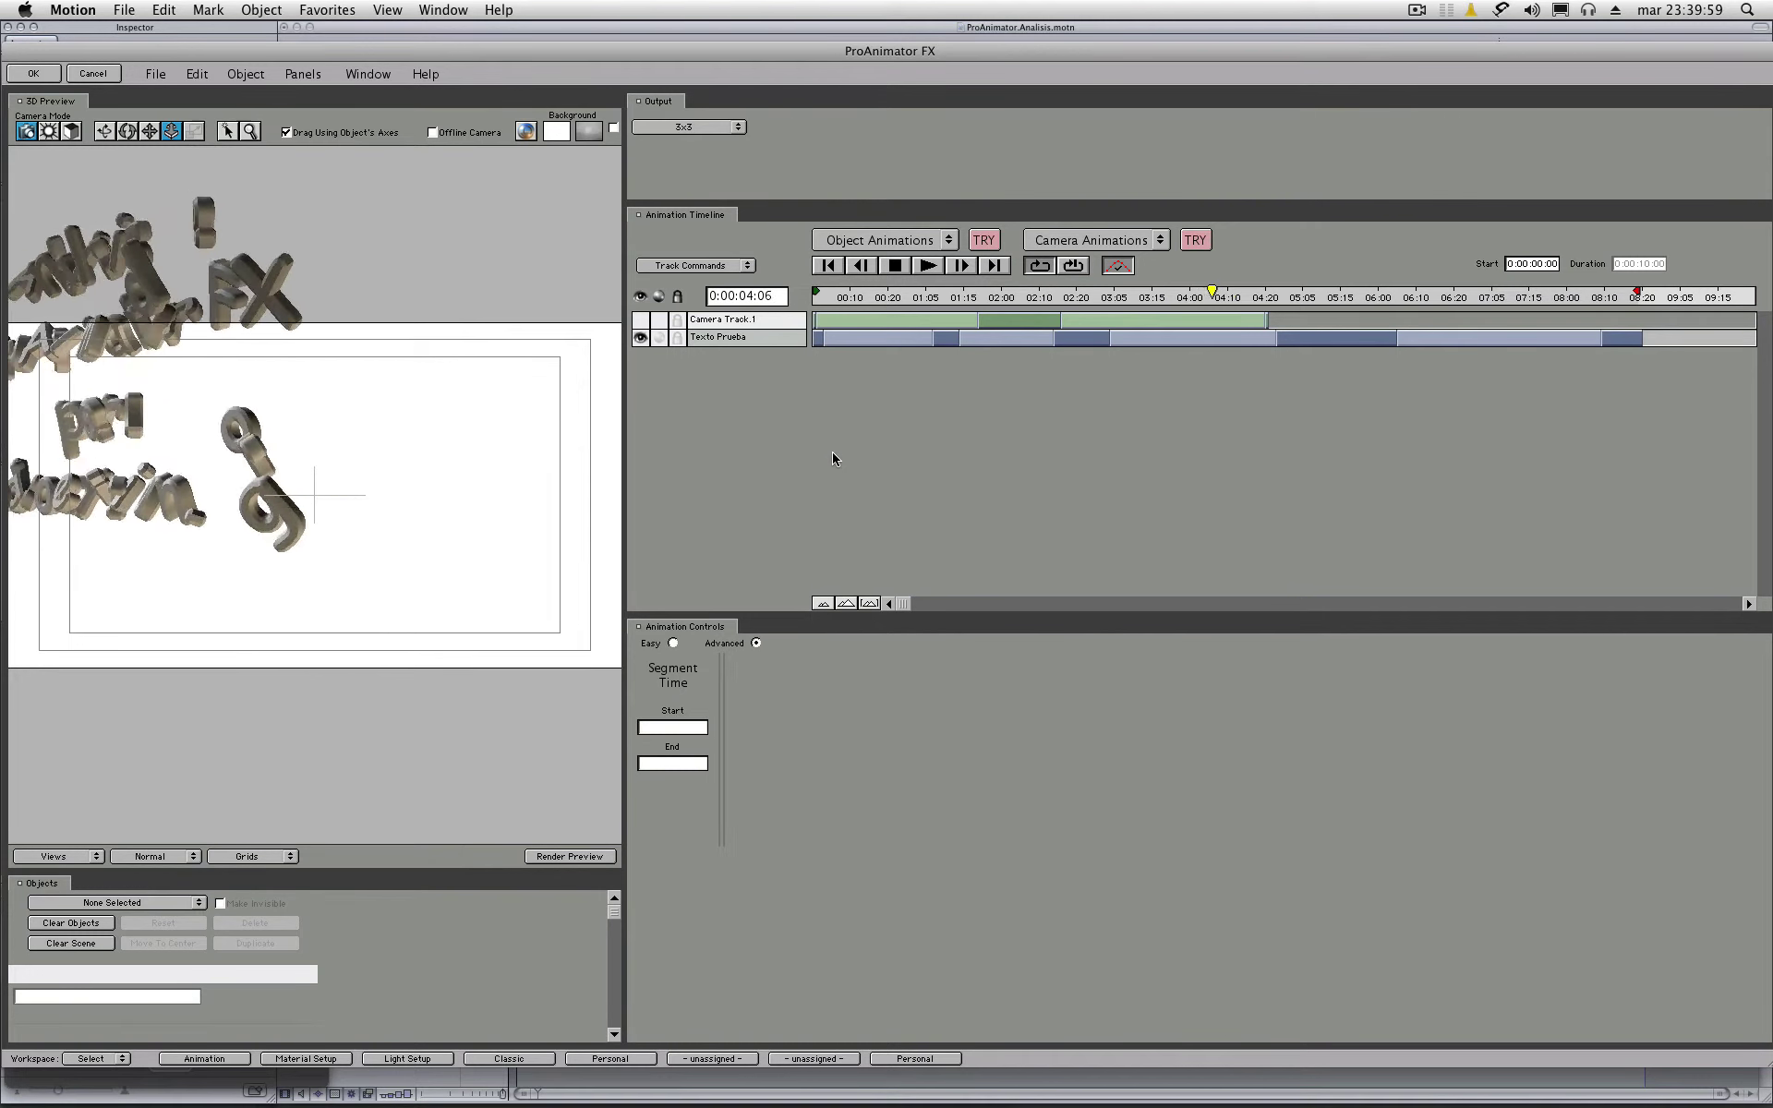
left_click(919, 242)
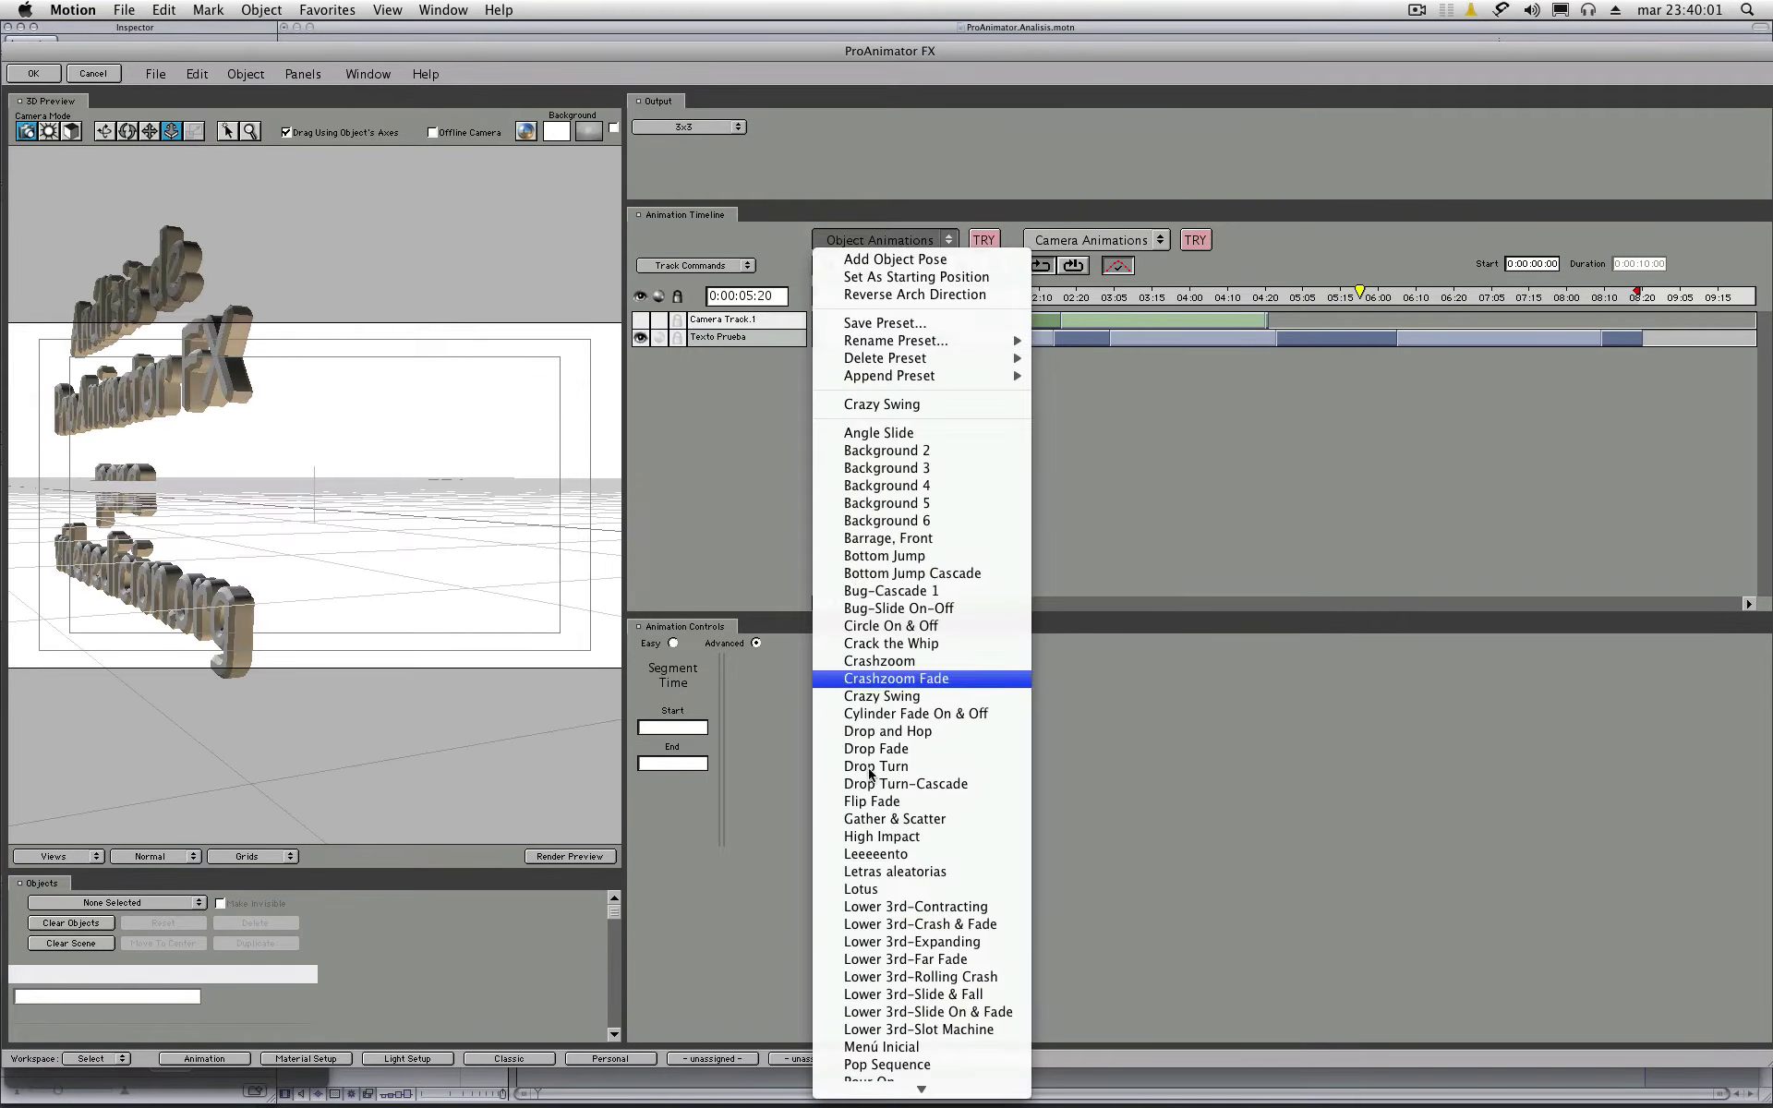
scroll(897, 882, "down", 4)
scroll(903, 924, "down", 2)
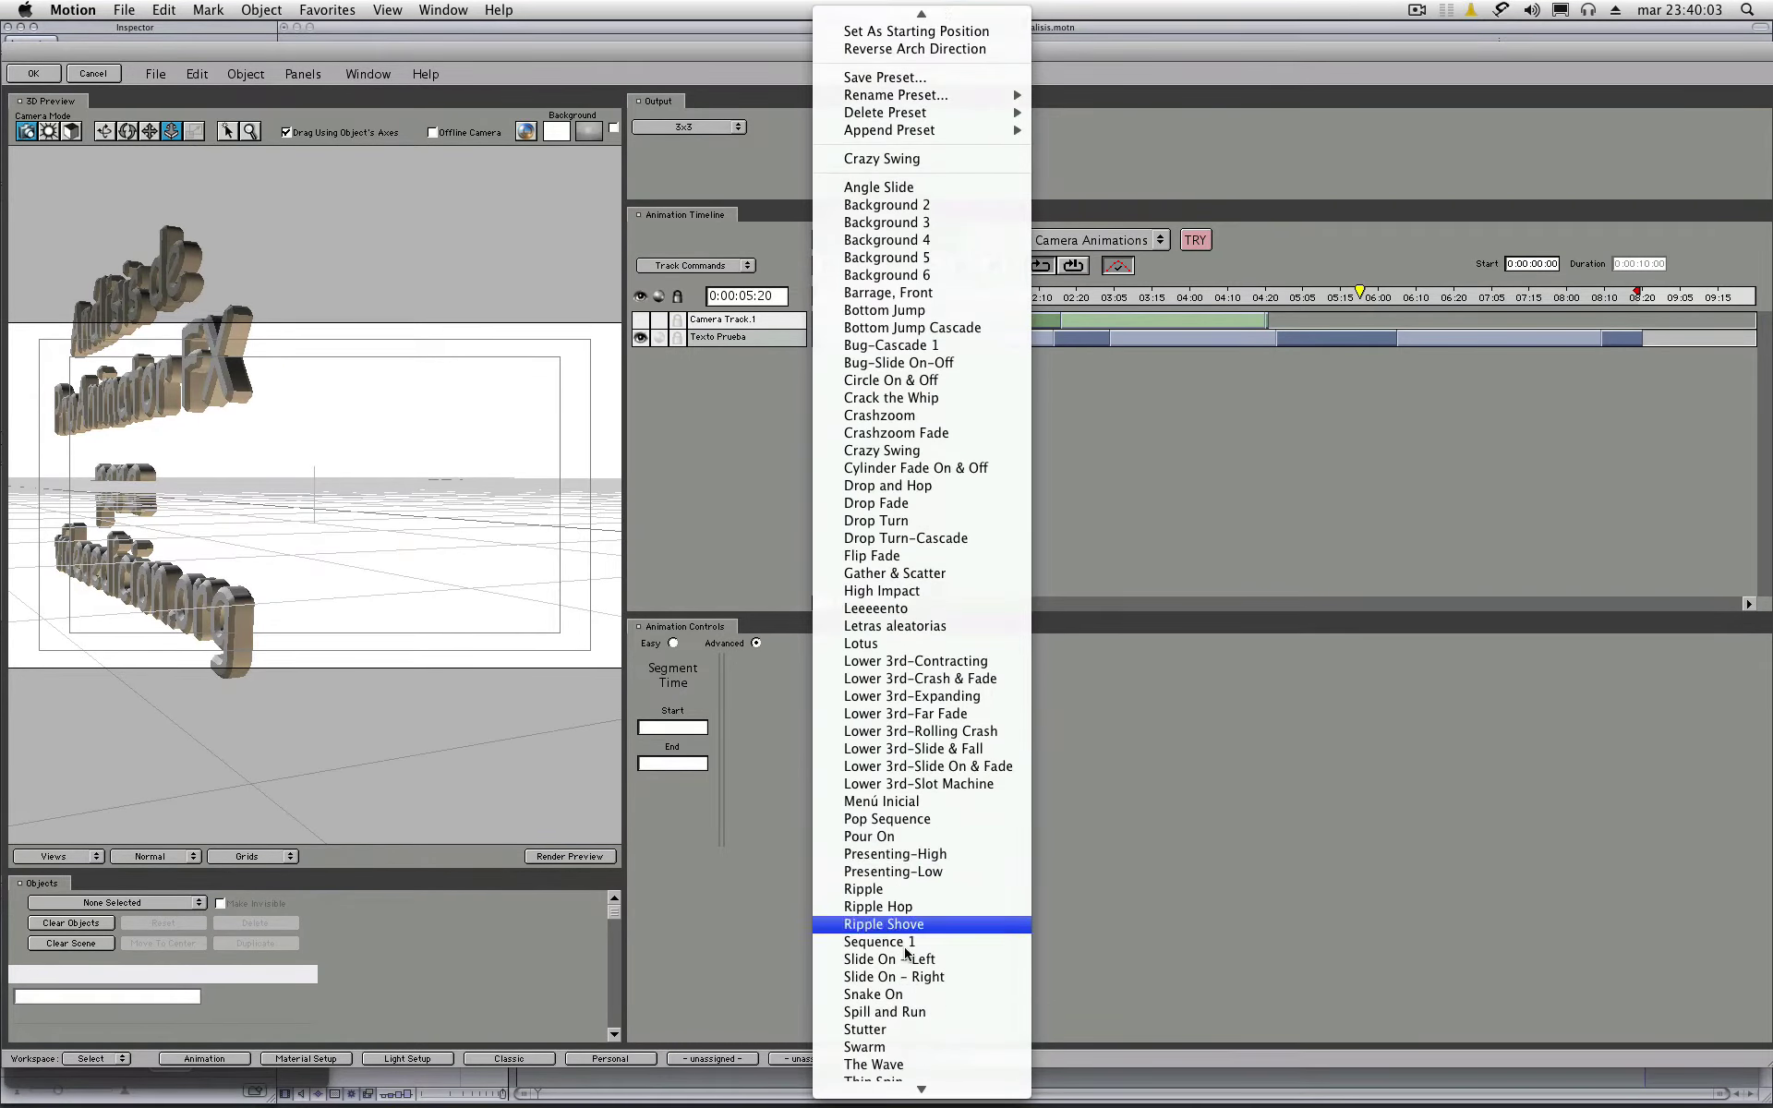
left_click(909, 927)
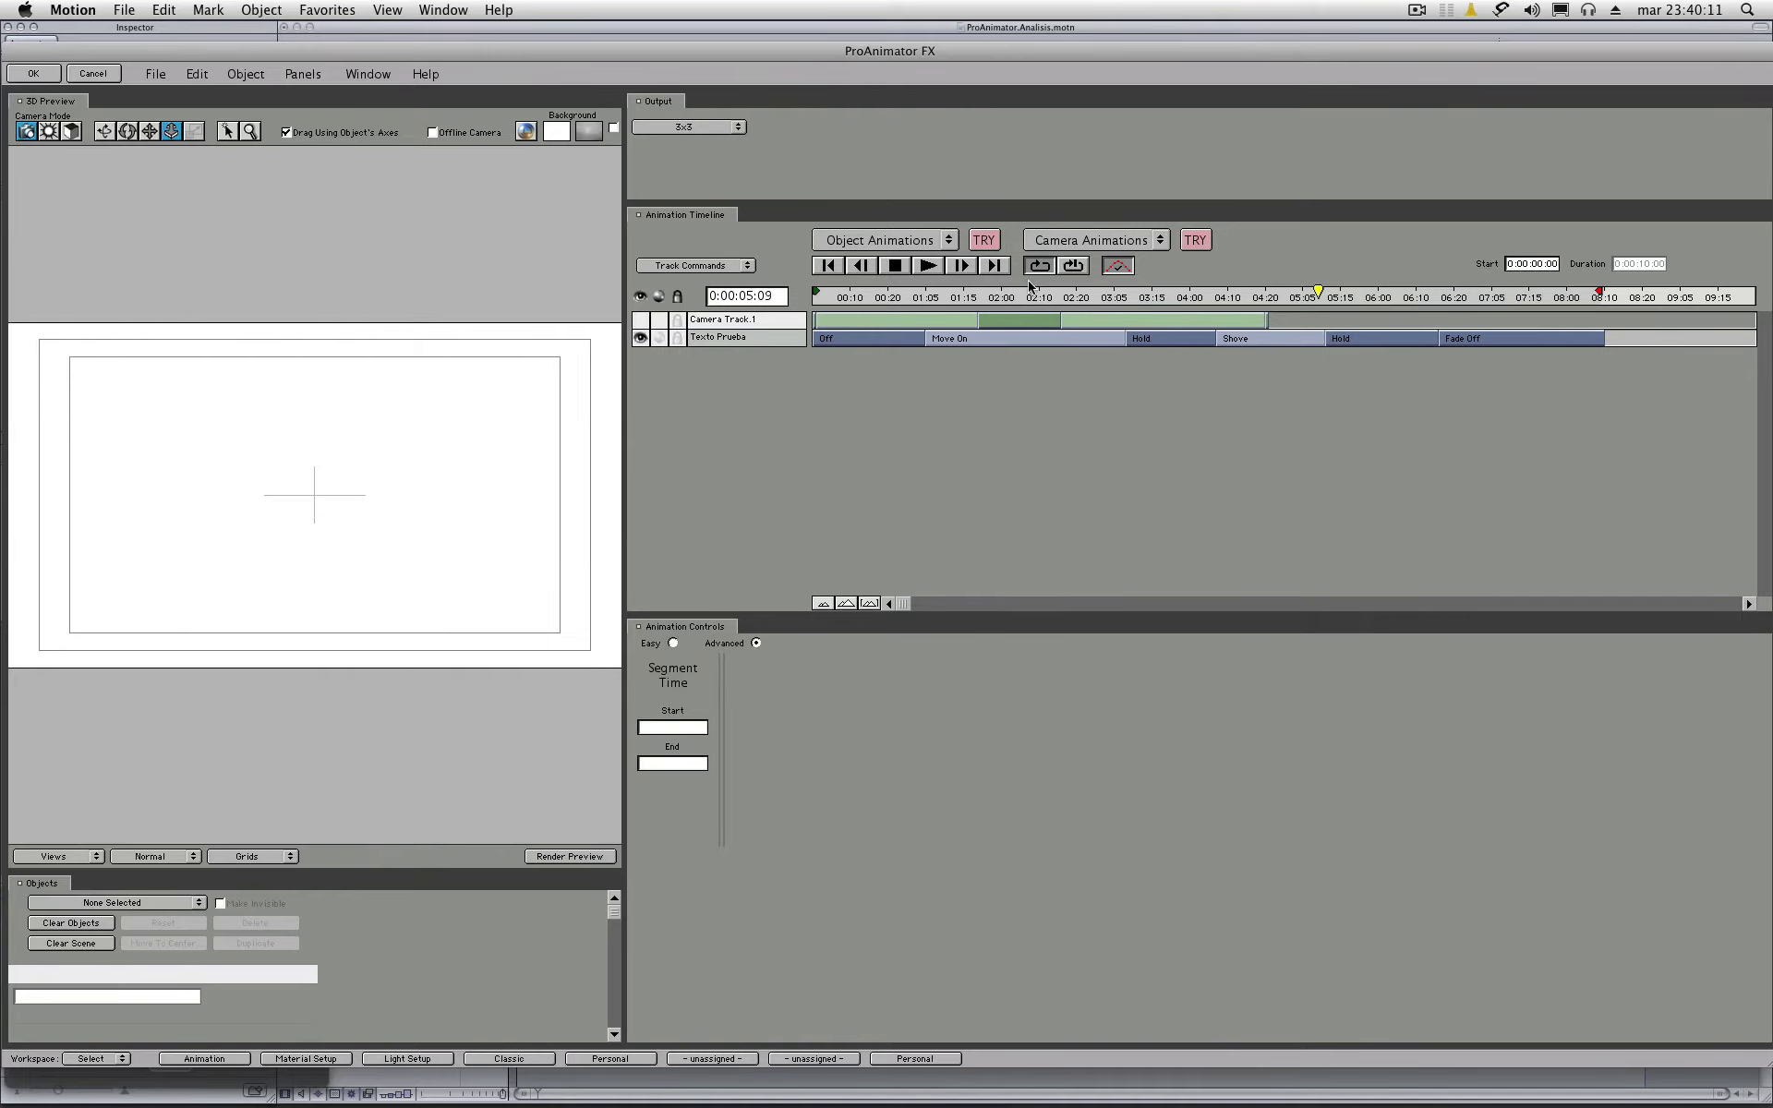
Shift the camera pose later to about 3:15–4:10 so it aligns with the text's Hold.
left_click_drag(890, 295, 1015, 298)
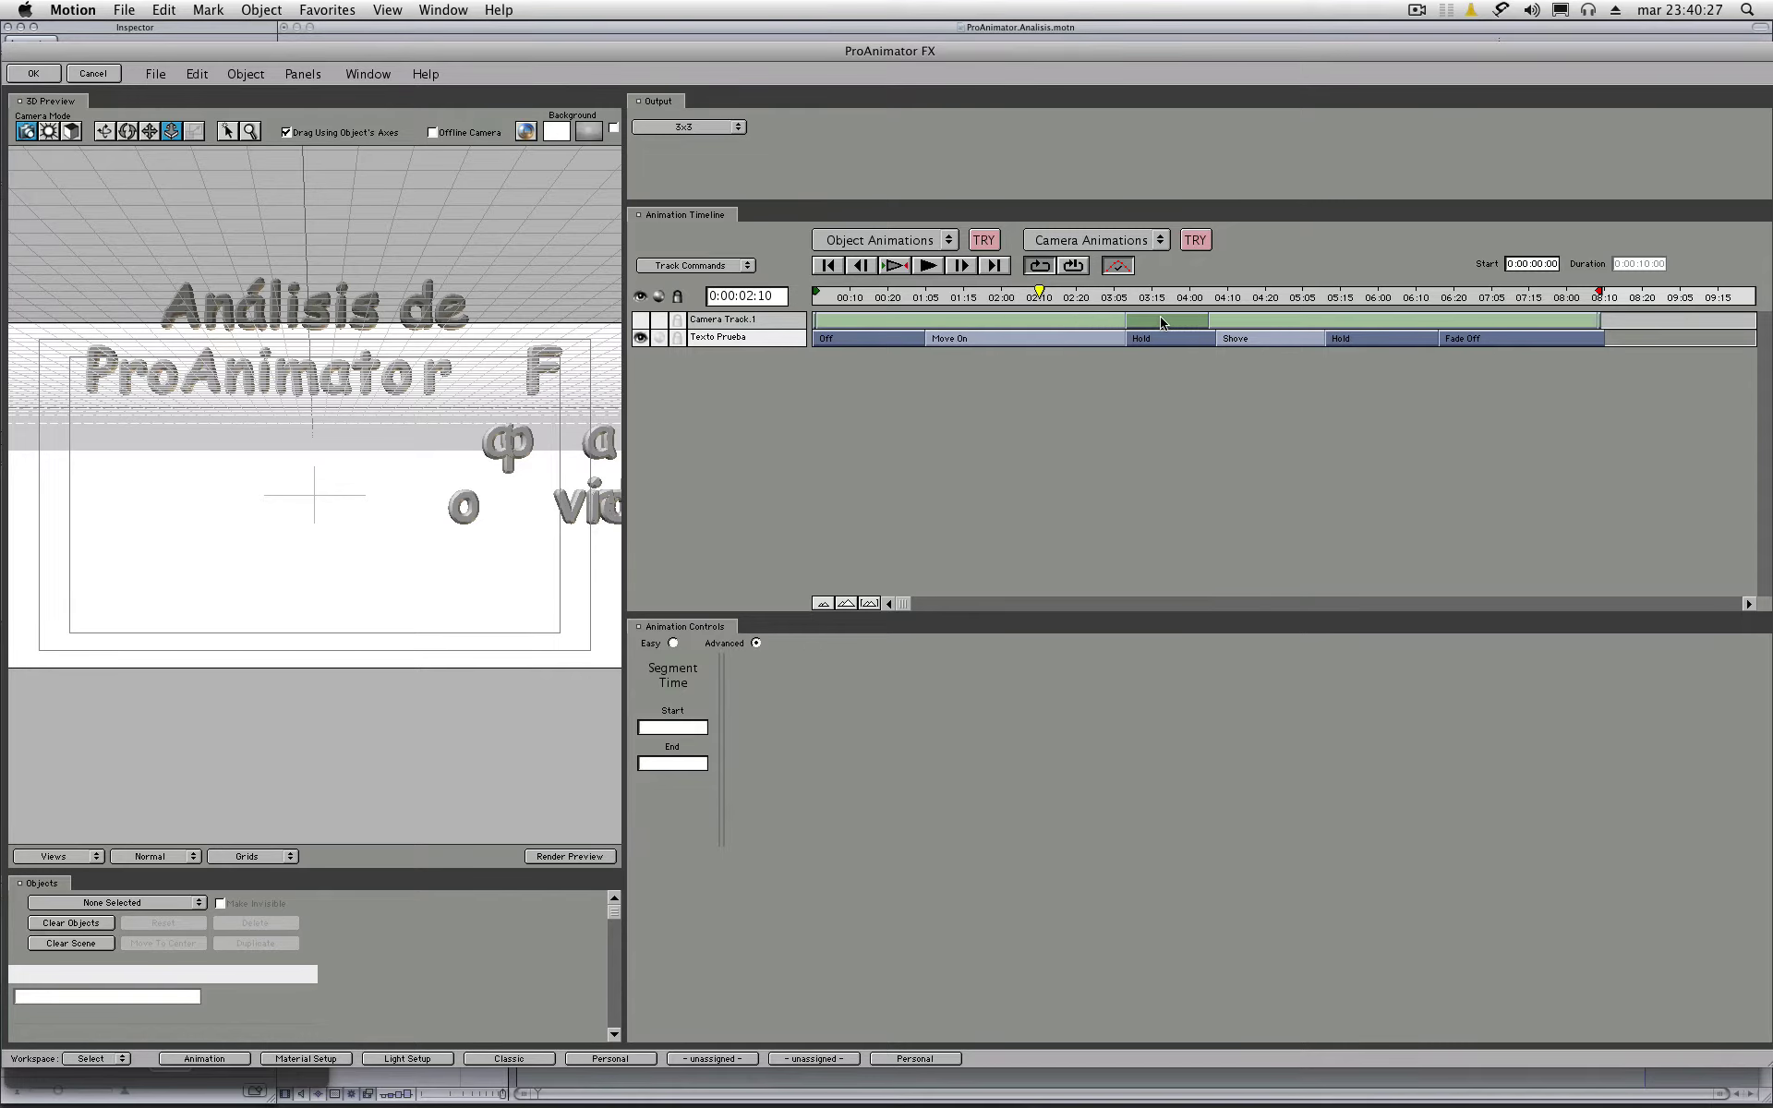
left_click_drag(1161, 323, 1202, 323)
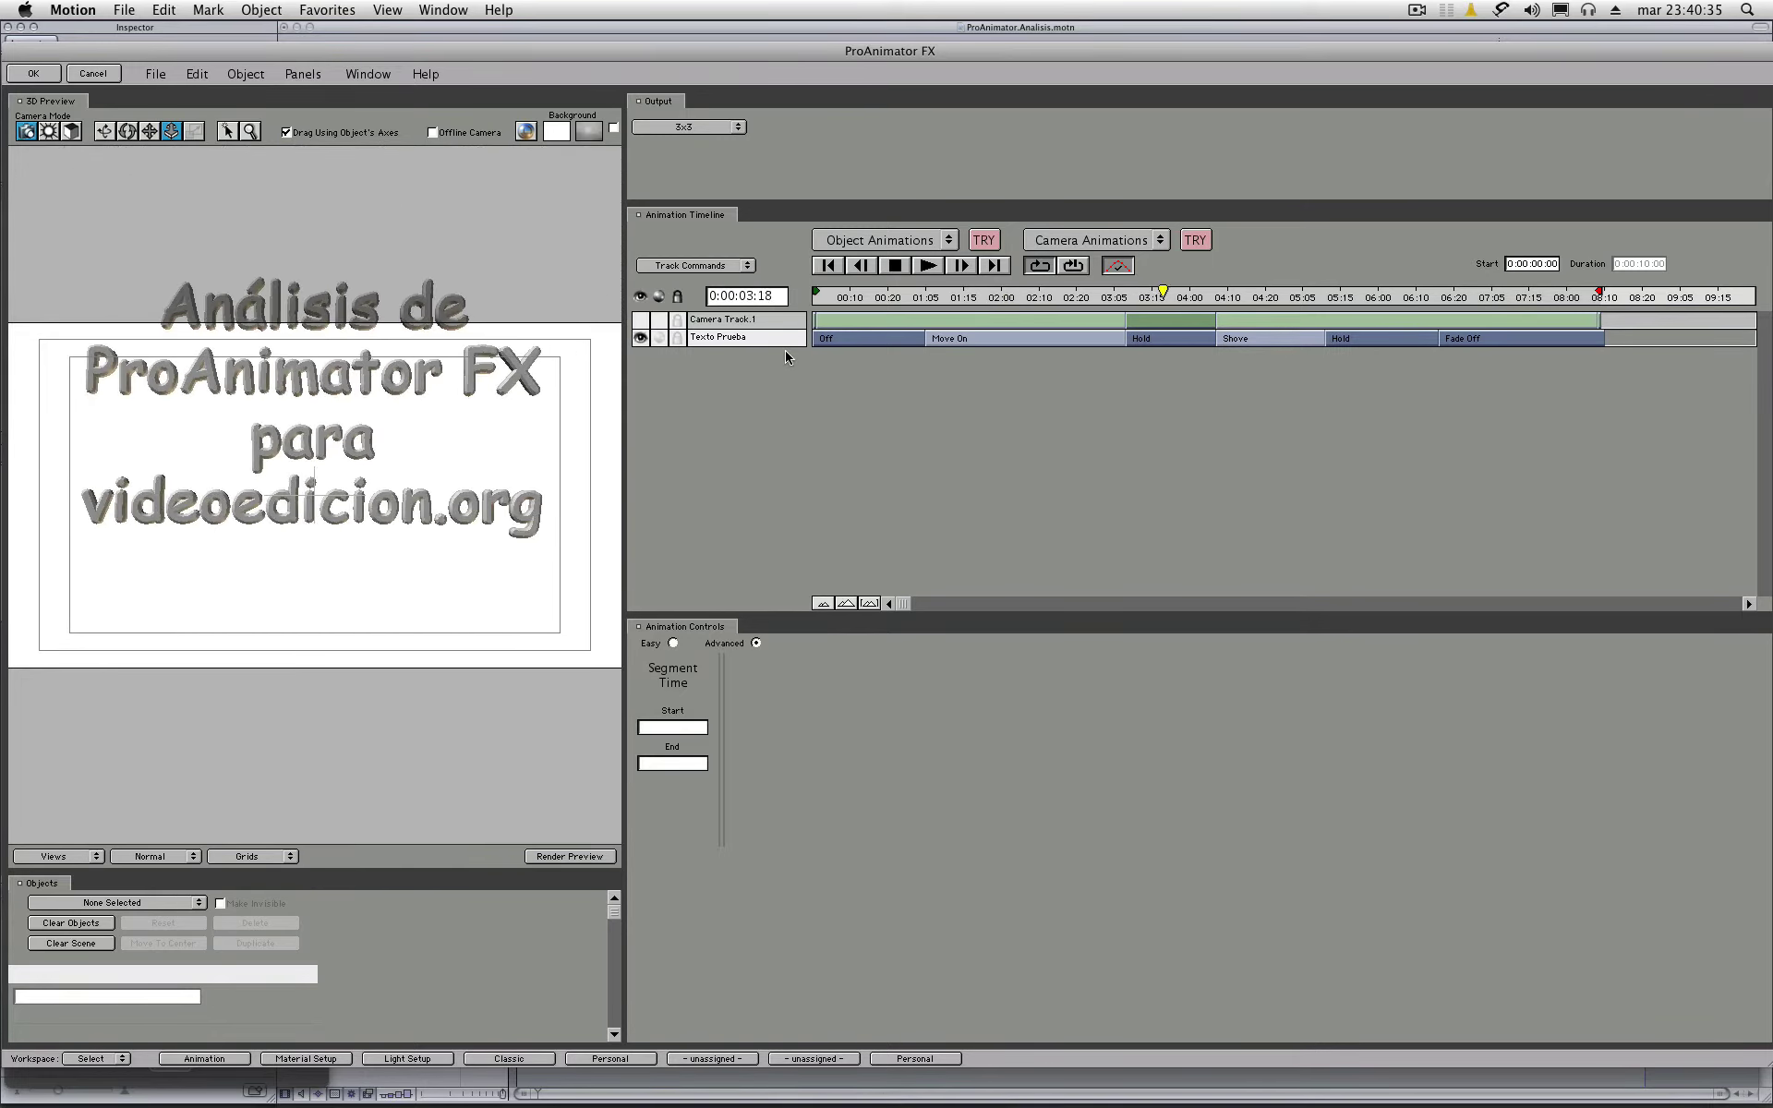
Select Texto Prueba's Hold section and play back the combined camera and Ripple Shove animation.
left_click(1172, 338)
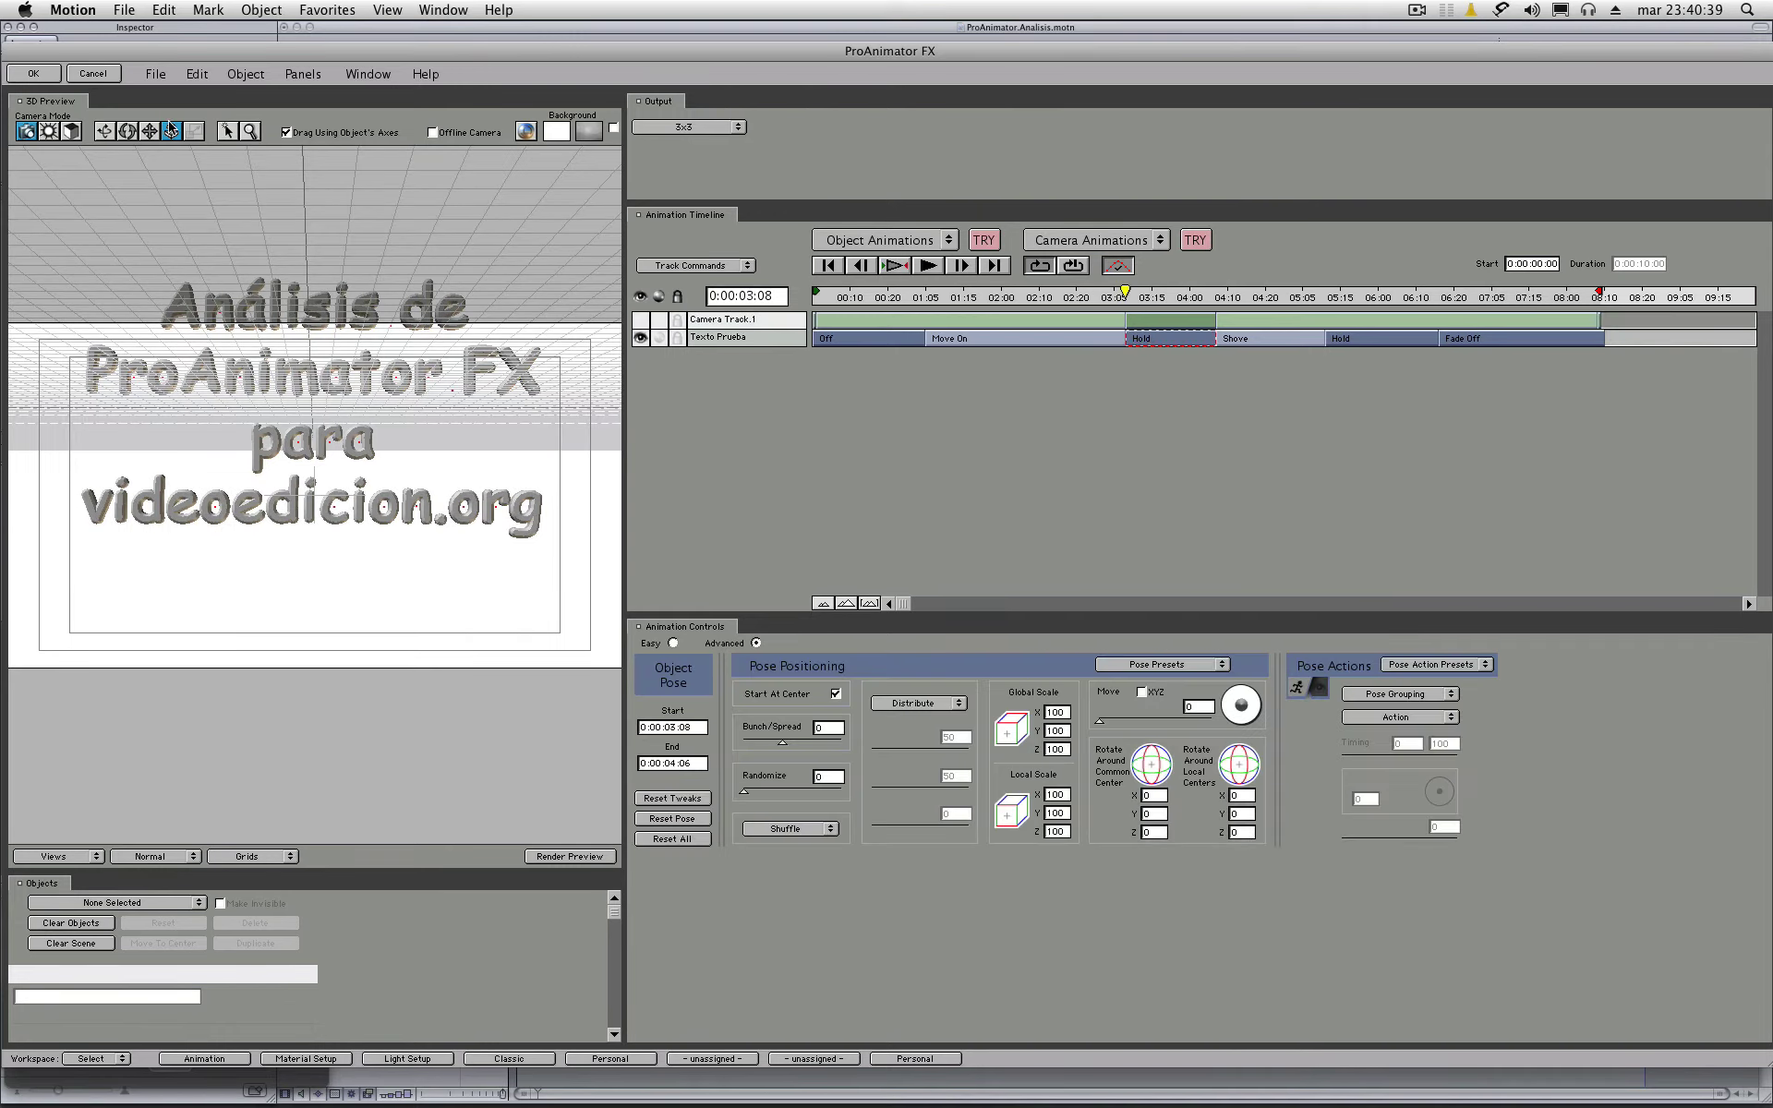
left_click_drag(362, 341, 363, 388)
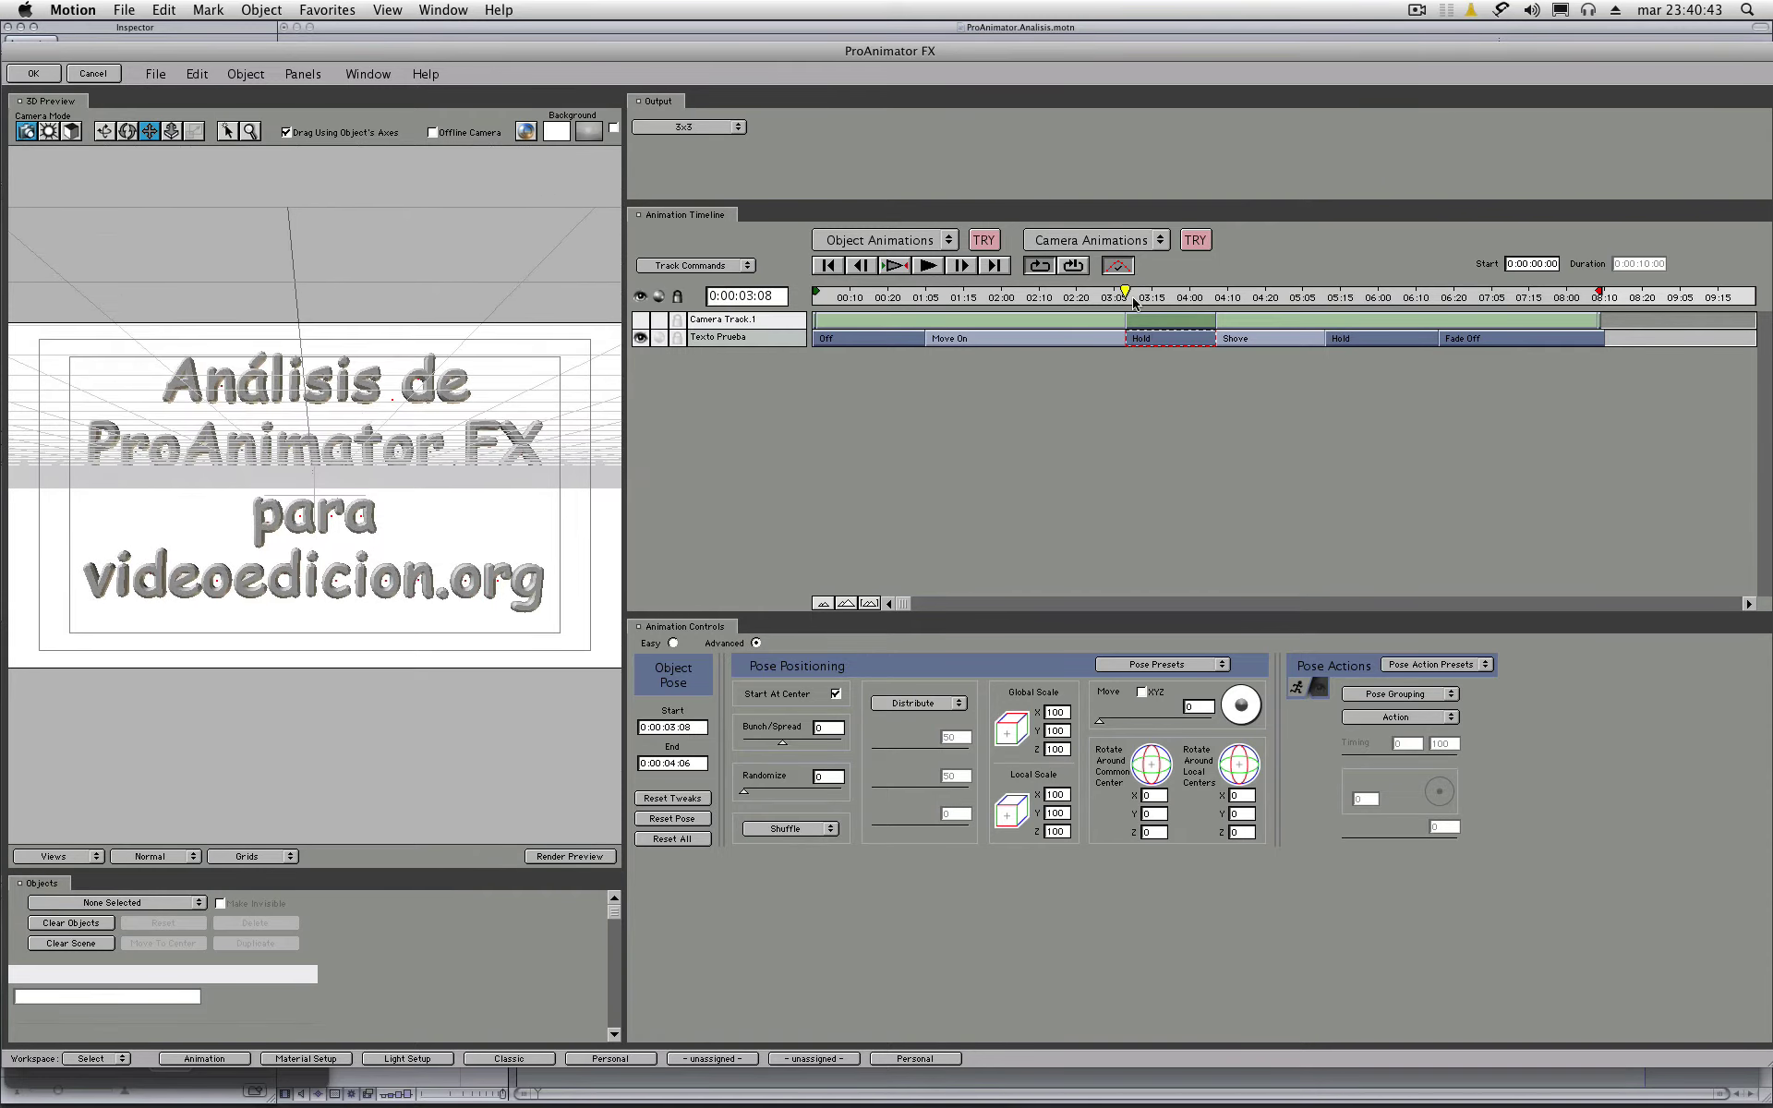
key("space")
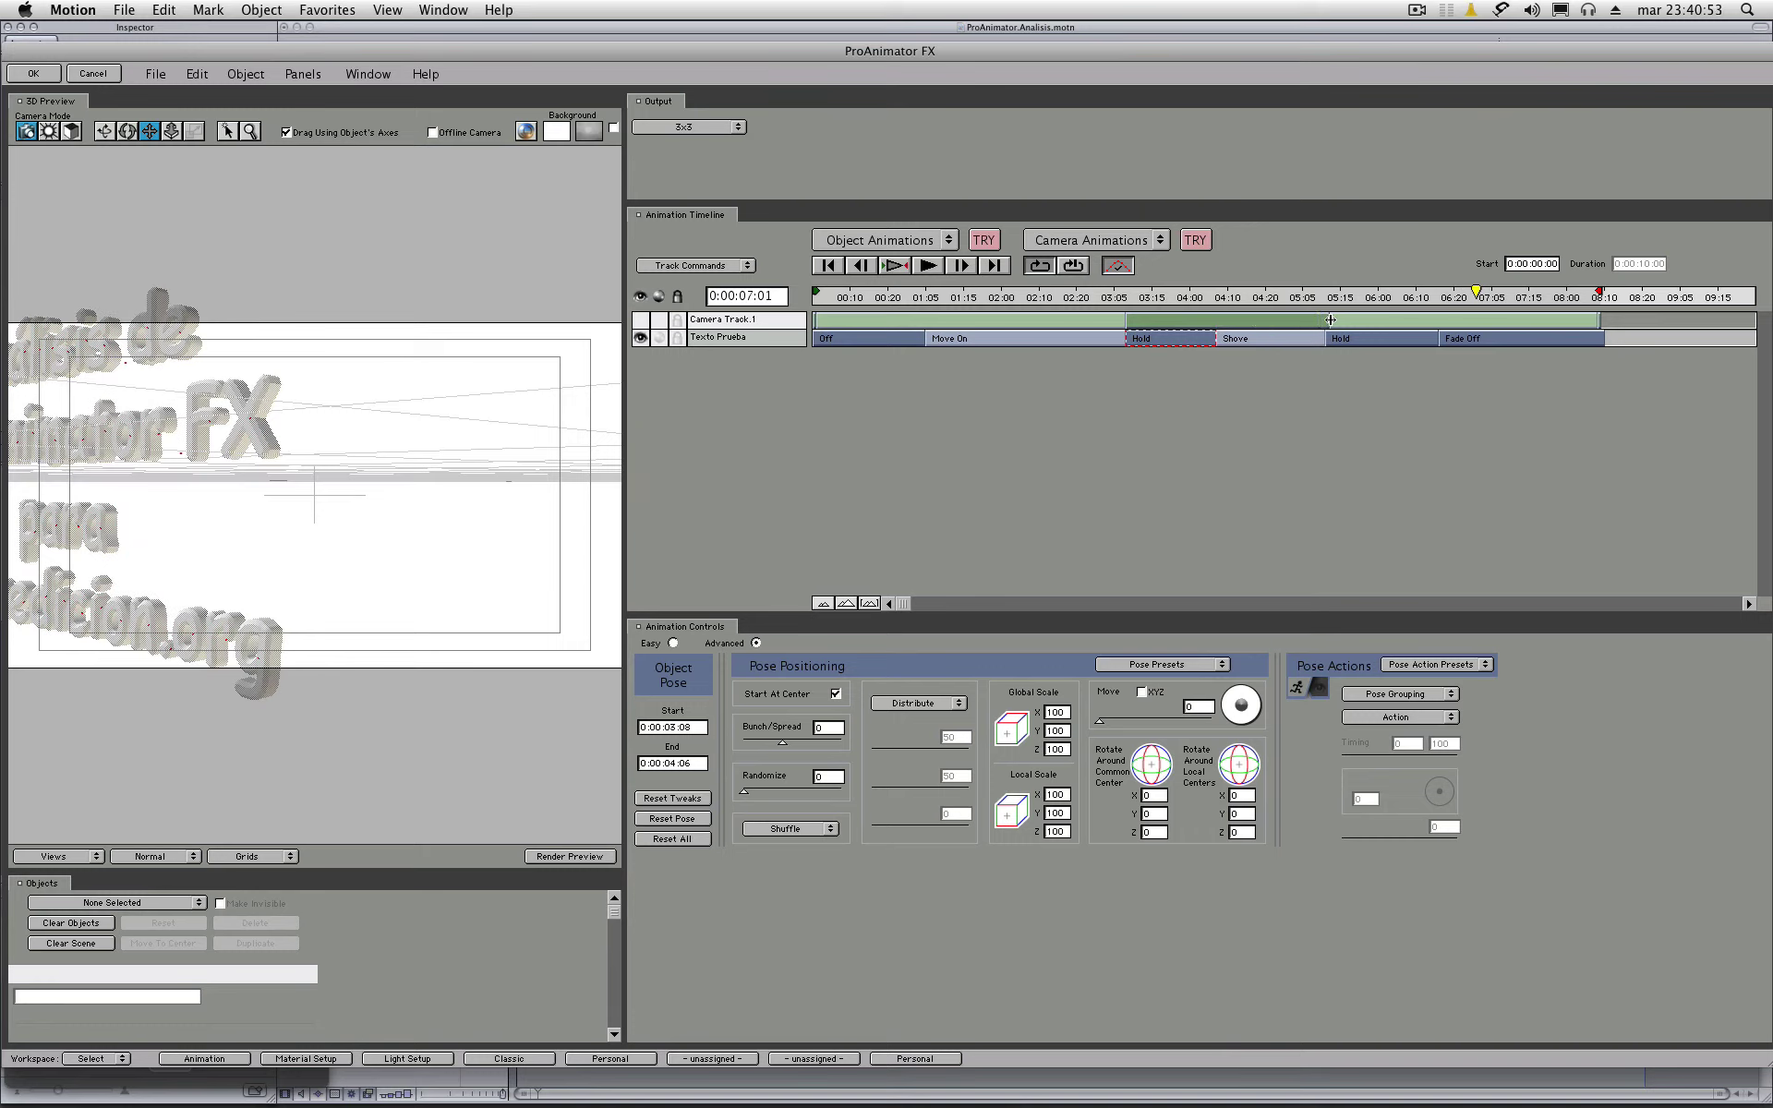
left_click(1059, 300)
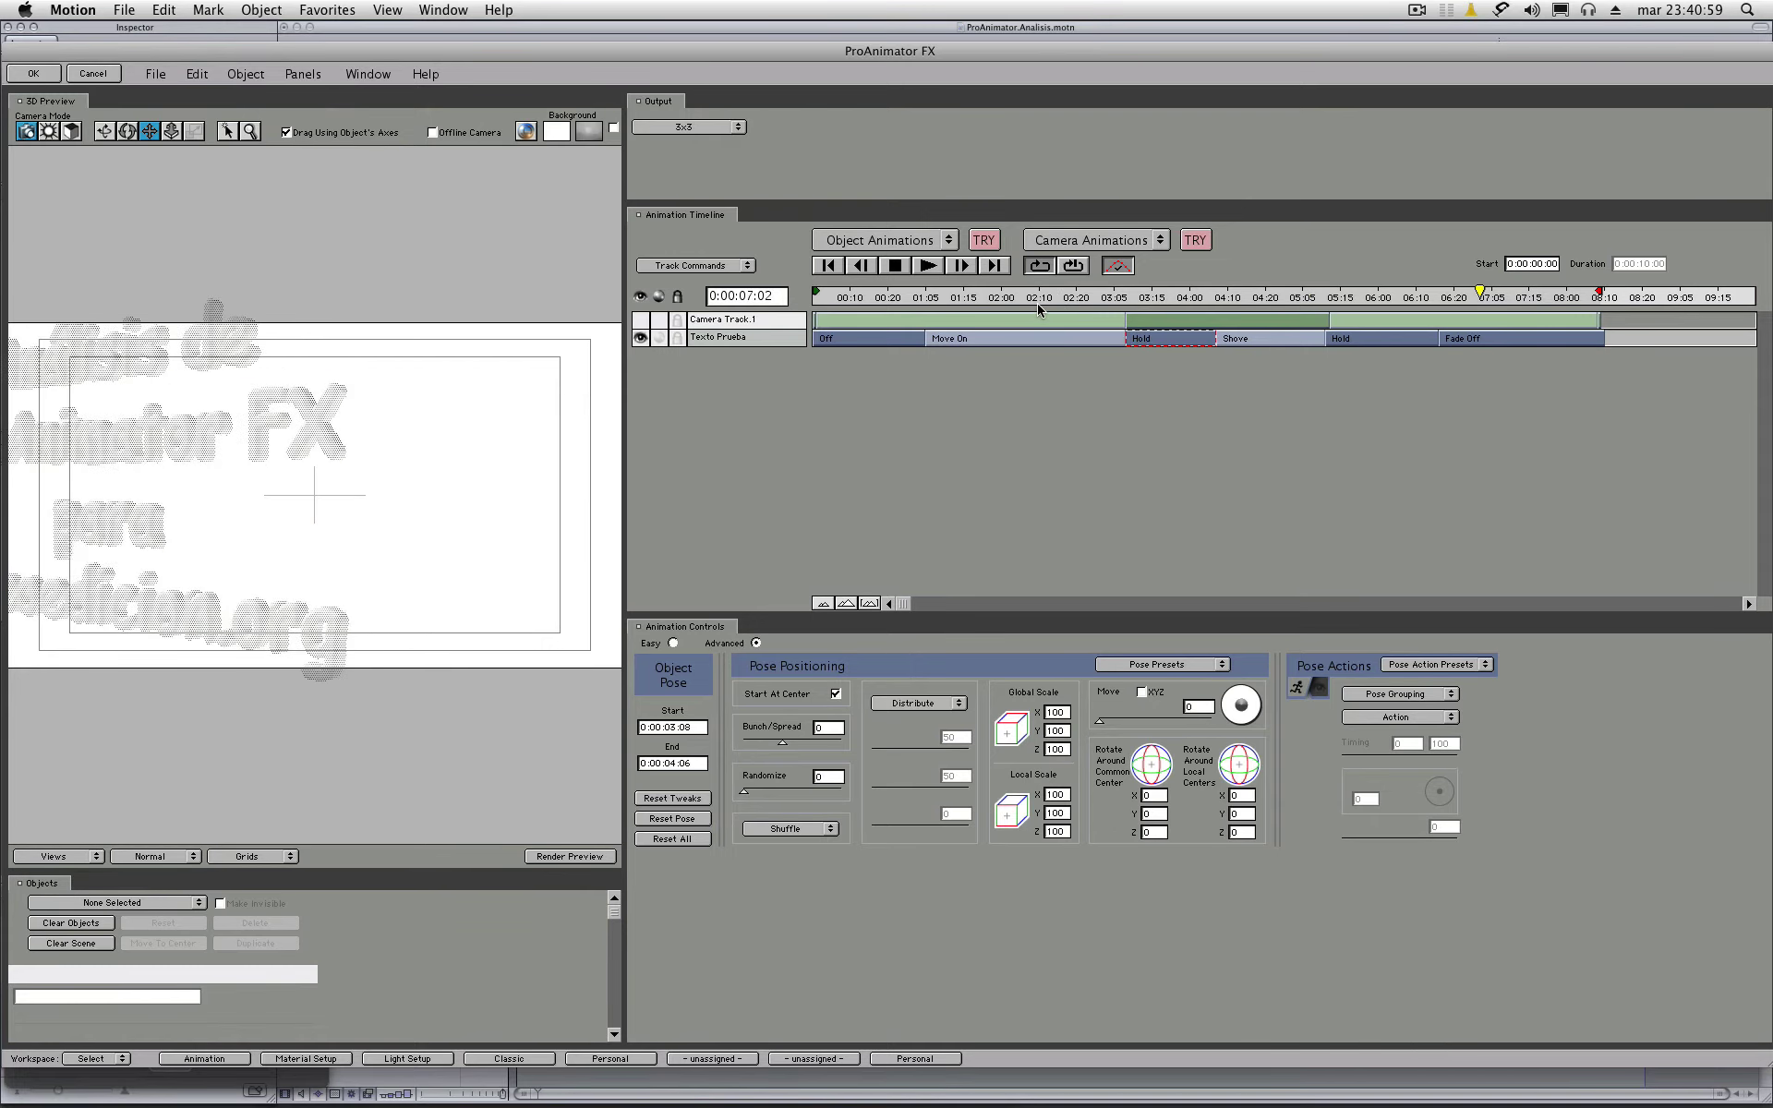
left_click(1194, 239)
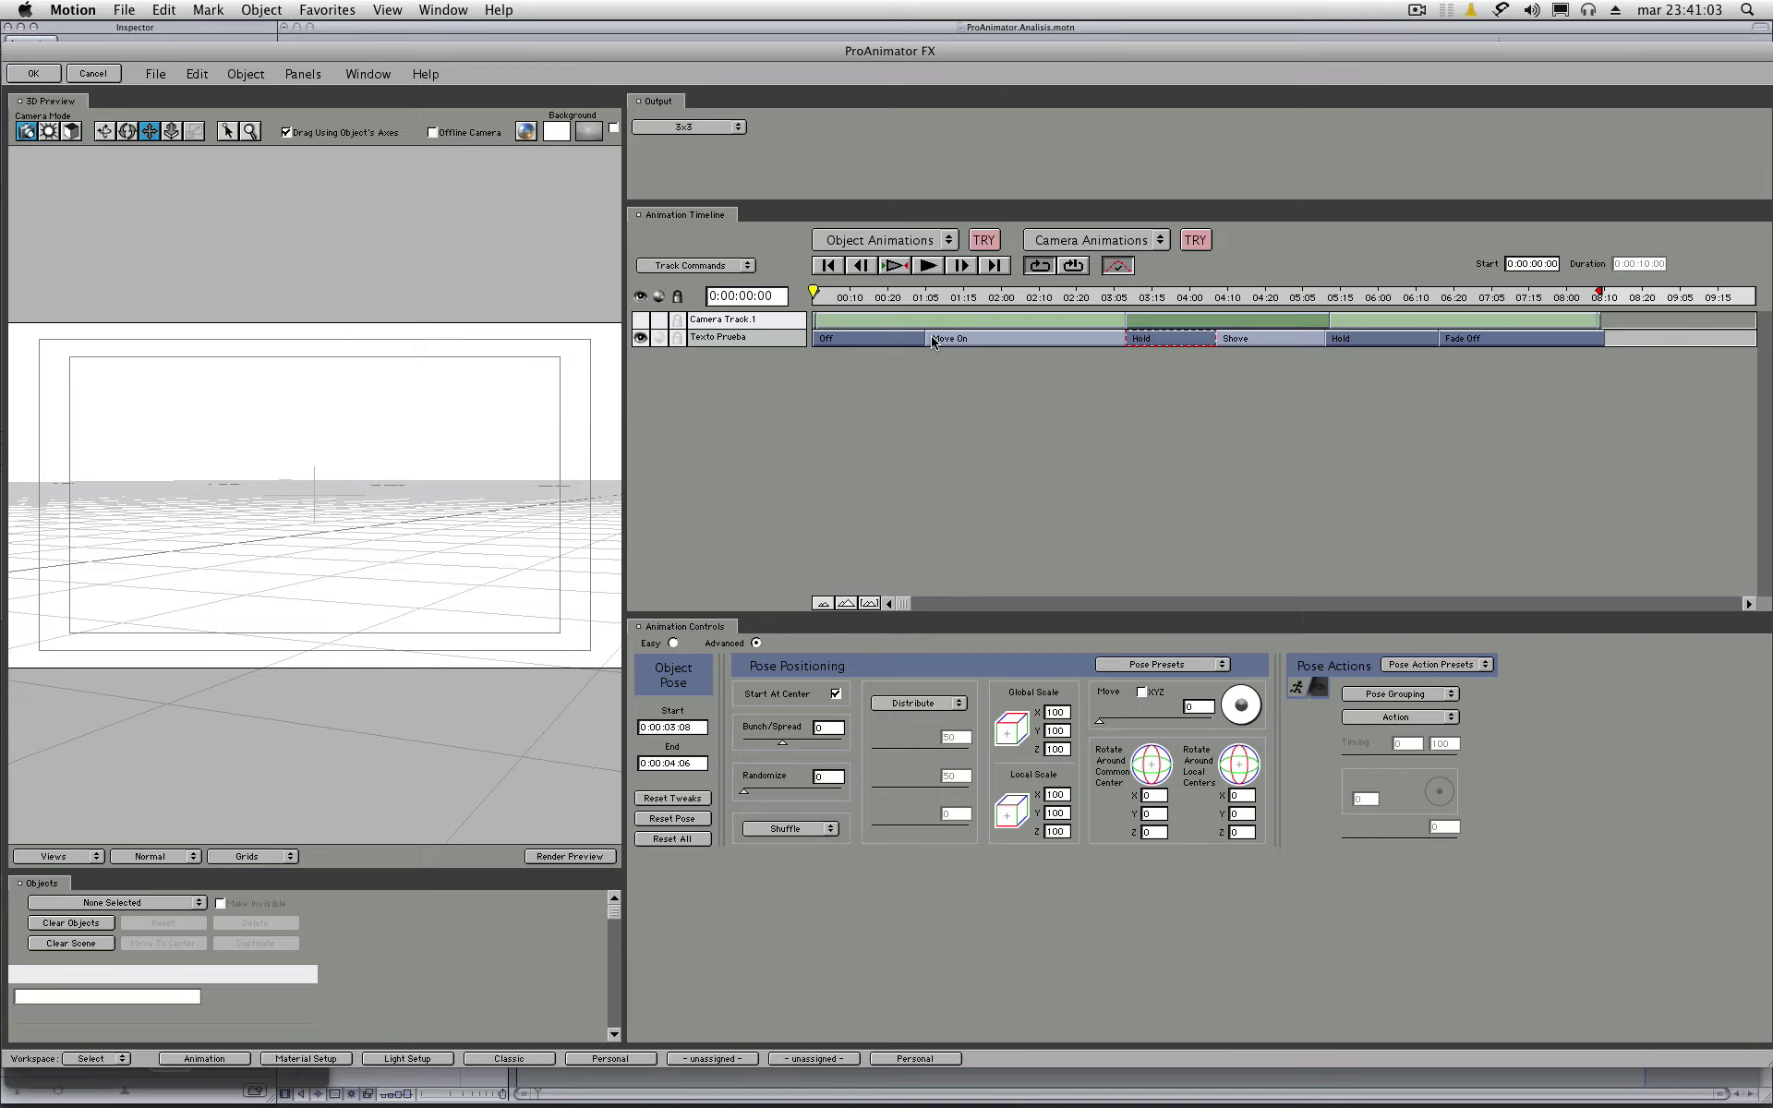
left_click(908, 265)
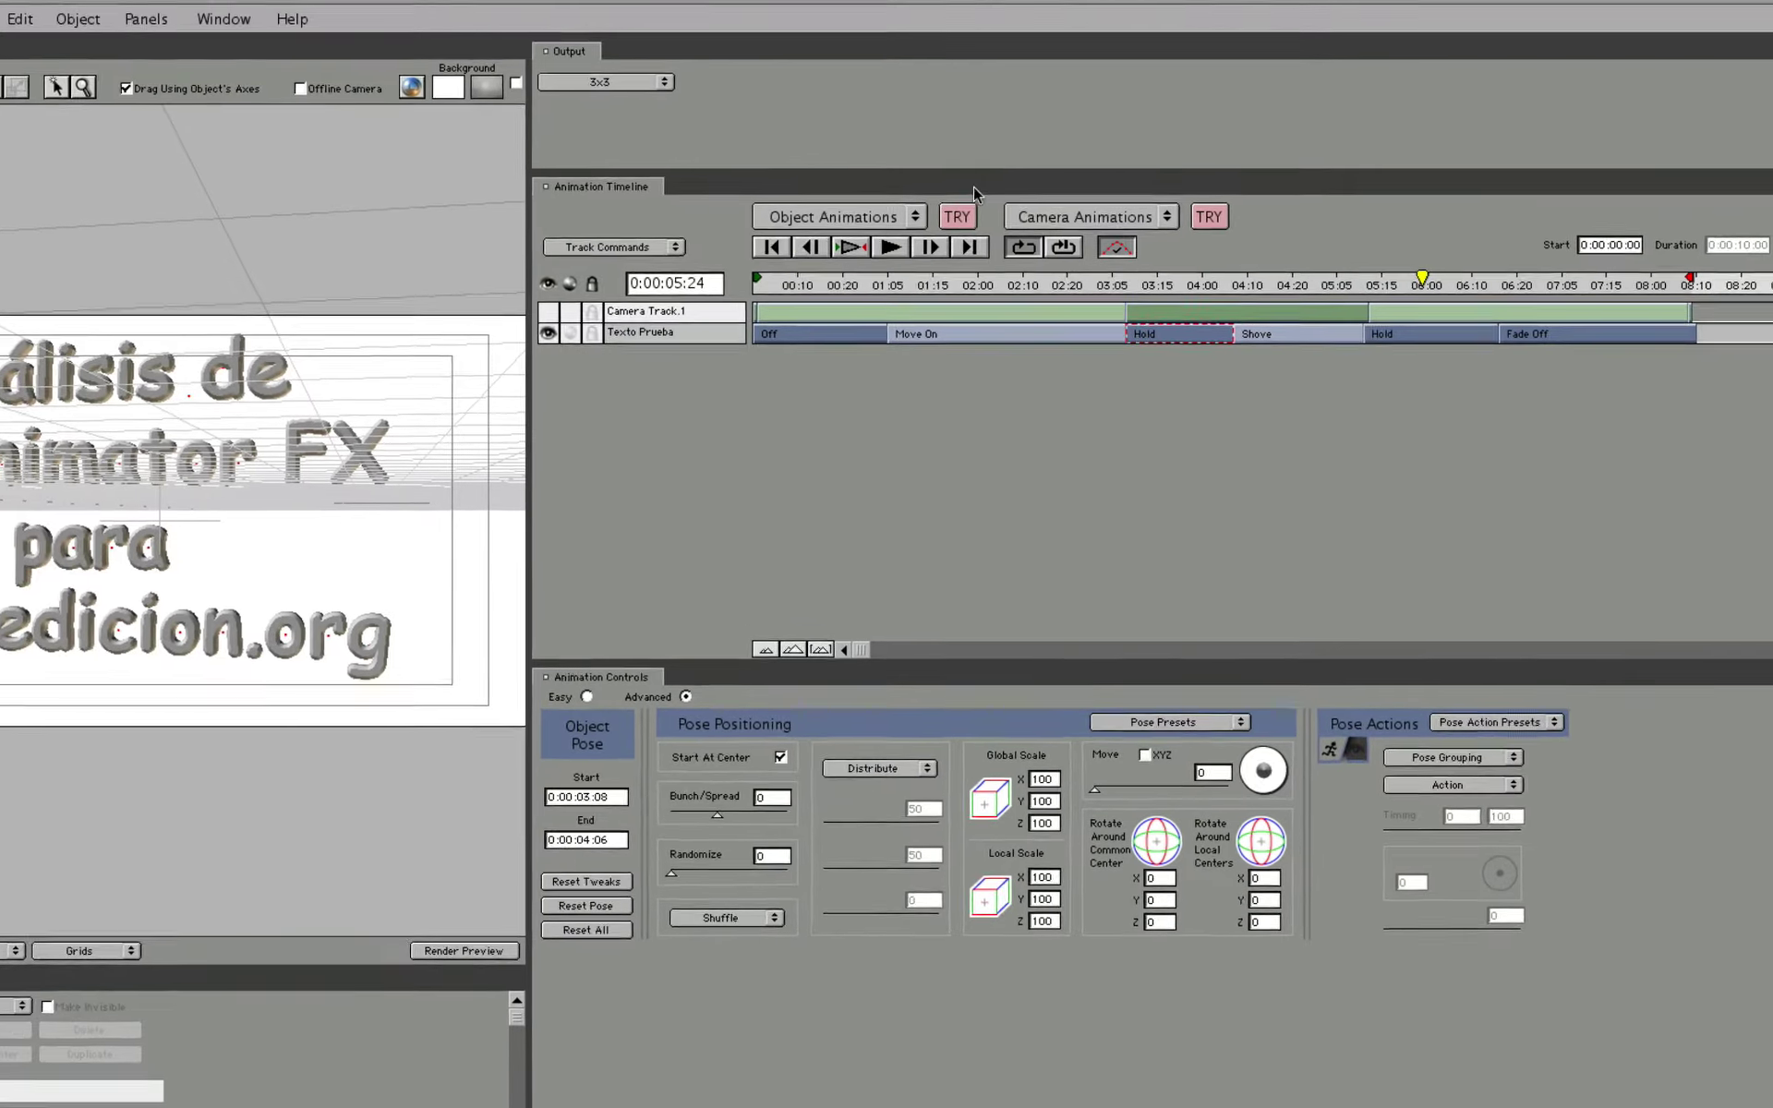
left_click(856, 224)
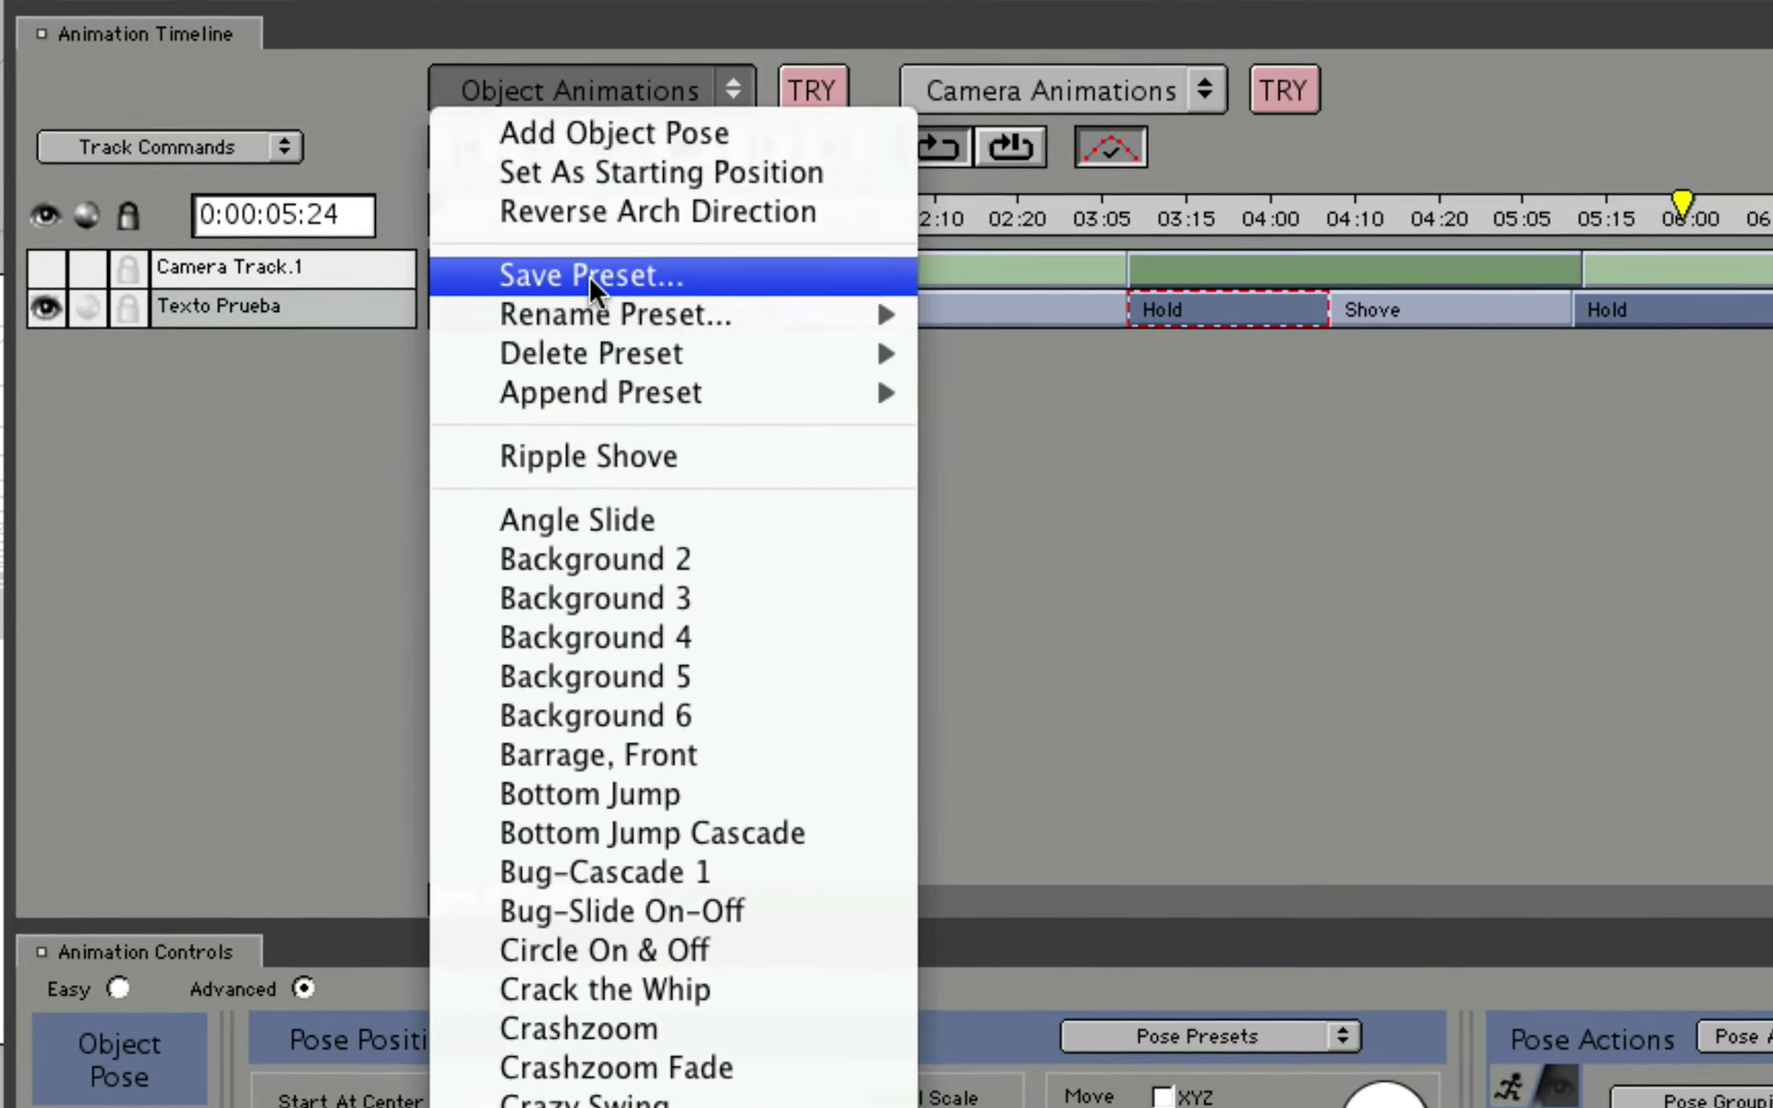
left_click(1084, 96)
left_click(1162, 83)
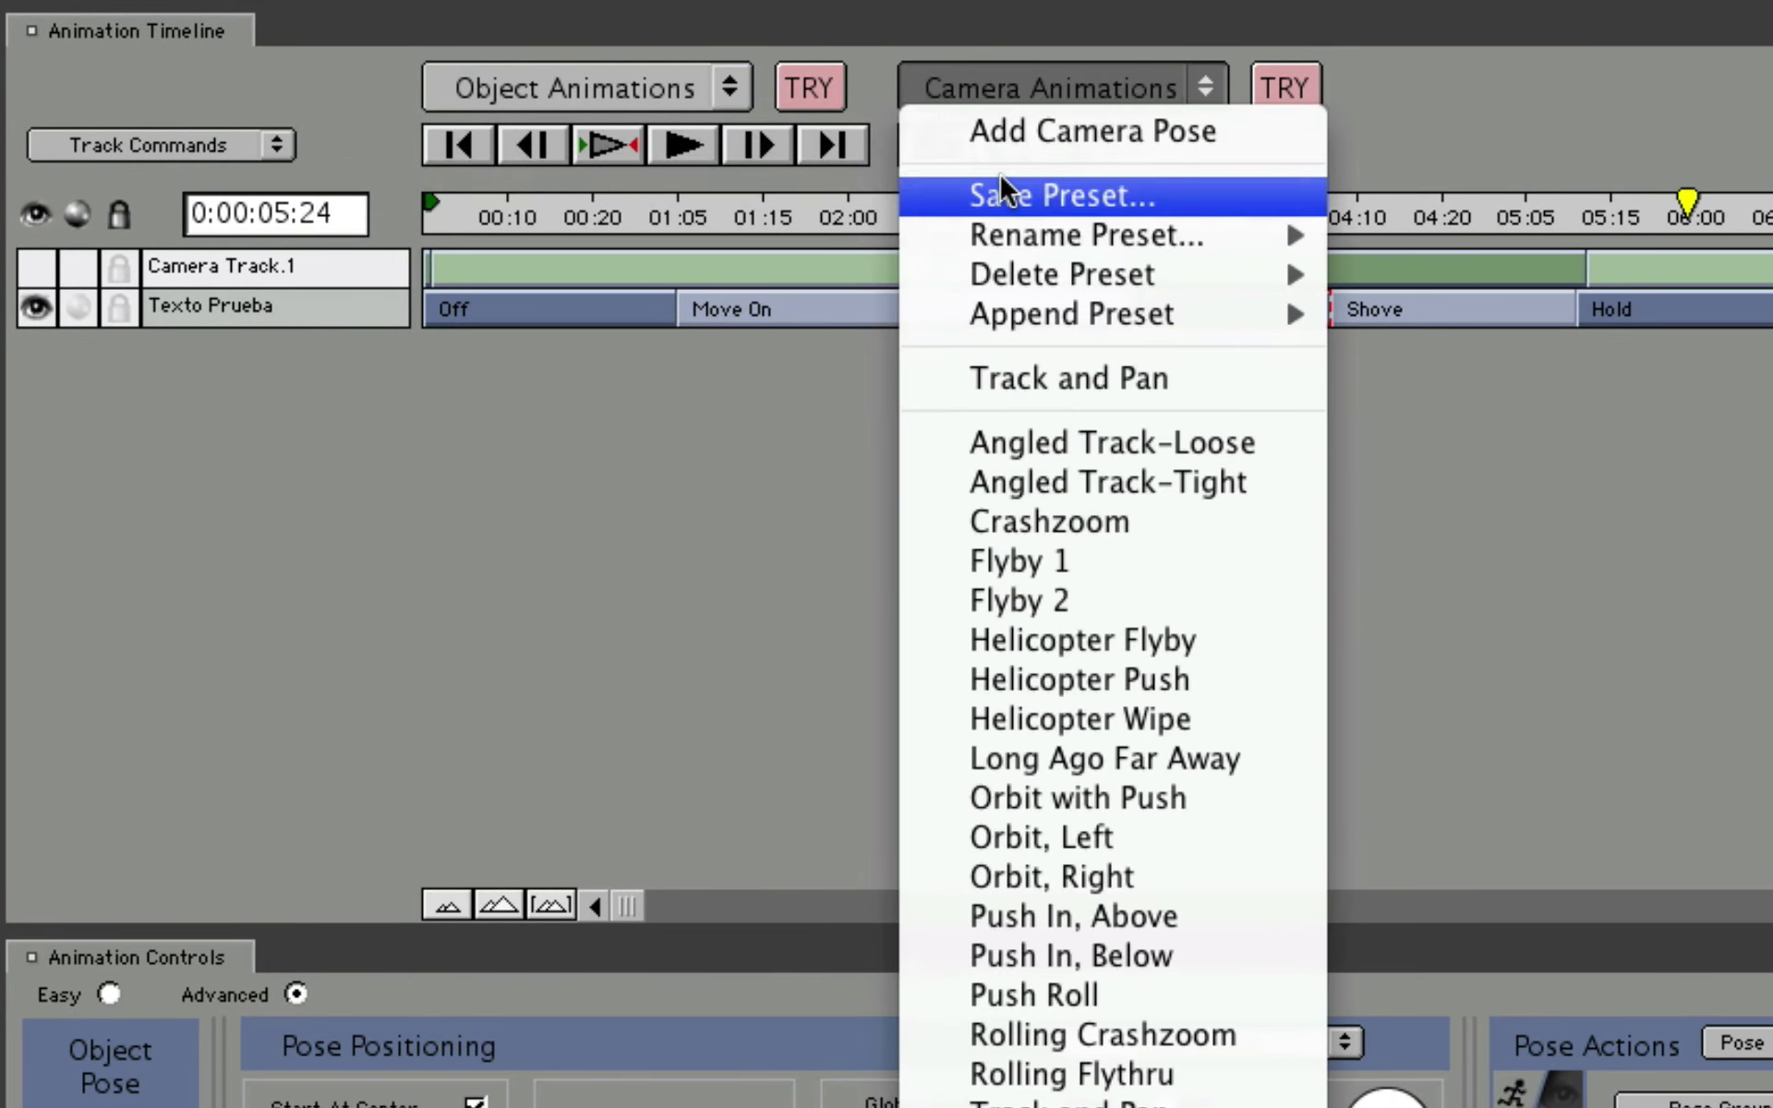
left_click(1115, 198)
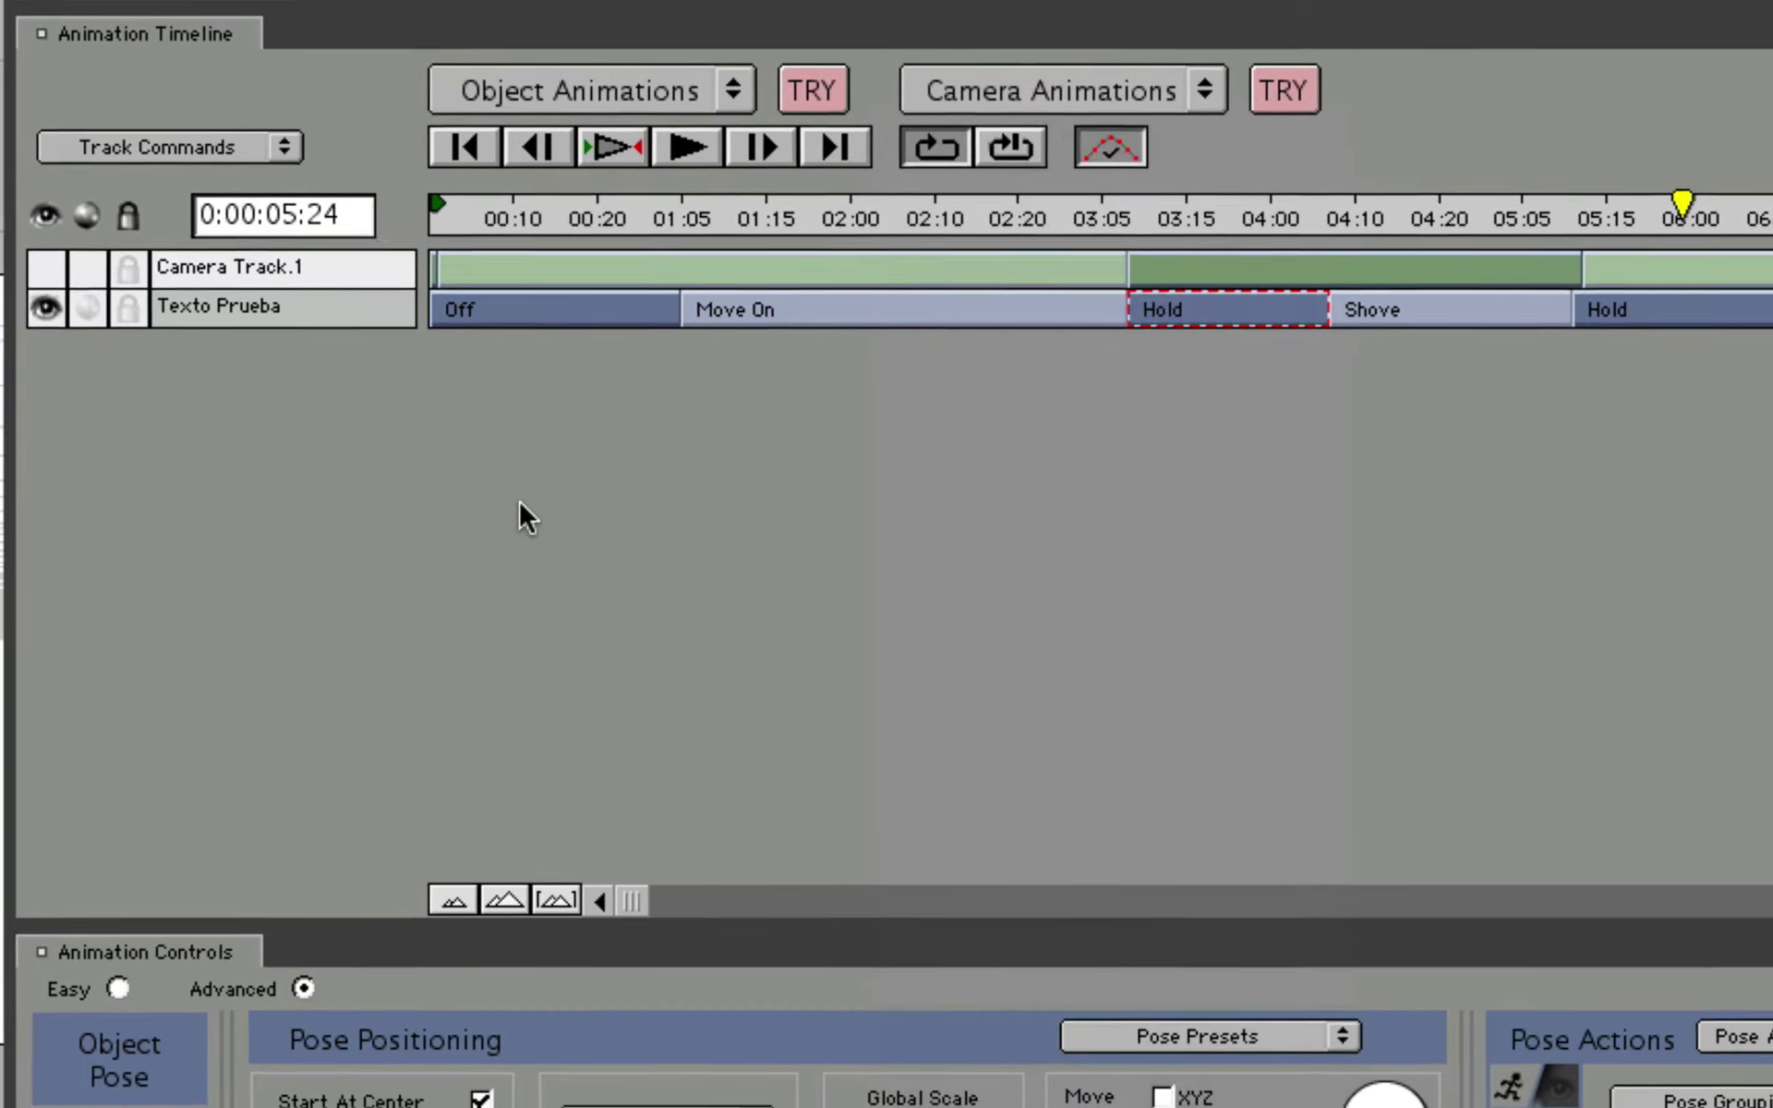